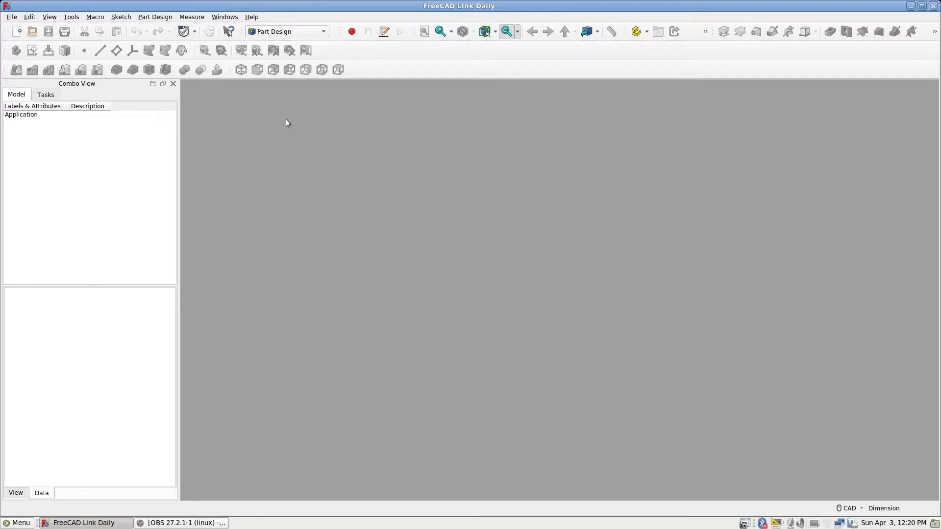
Check the installed version and build details in the program's About information
{"action": "left_click", "coordinate": [251, 17]}
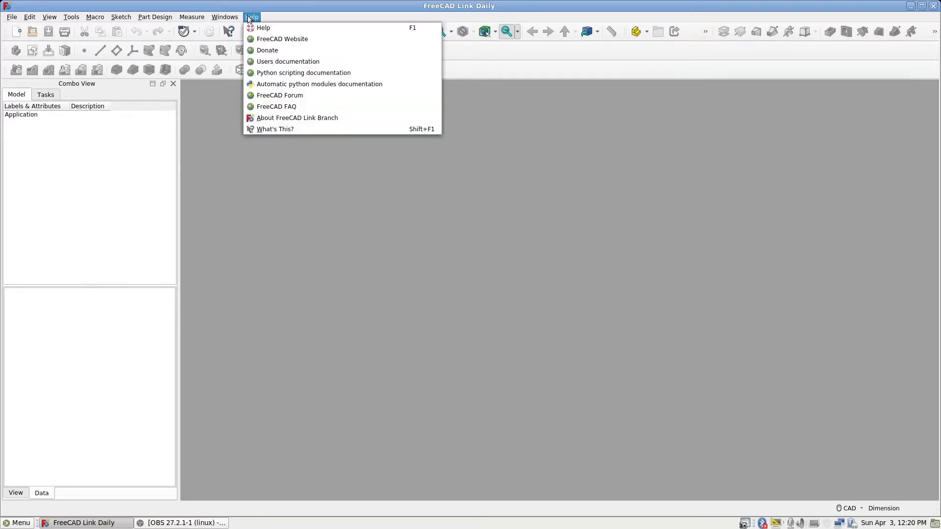
{"action": "left_click", "coordinate": [273, 119]}
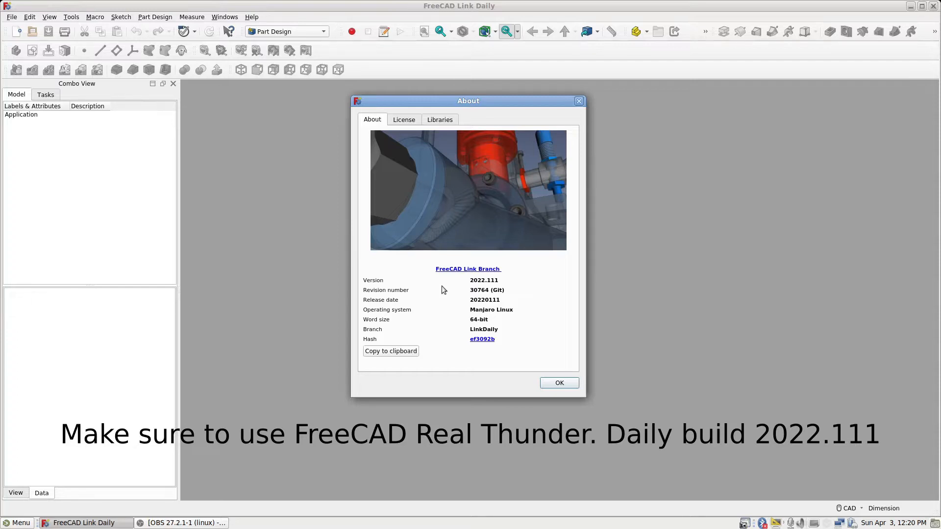
{"action": "left_click", "coordinate": [549, 384]}
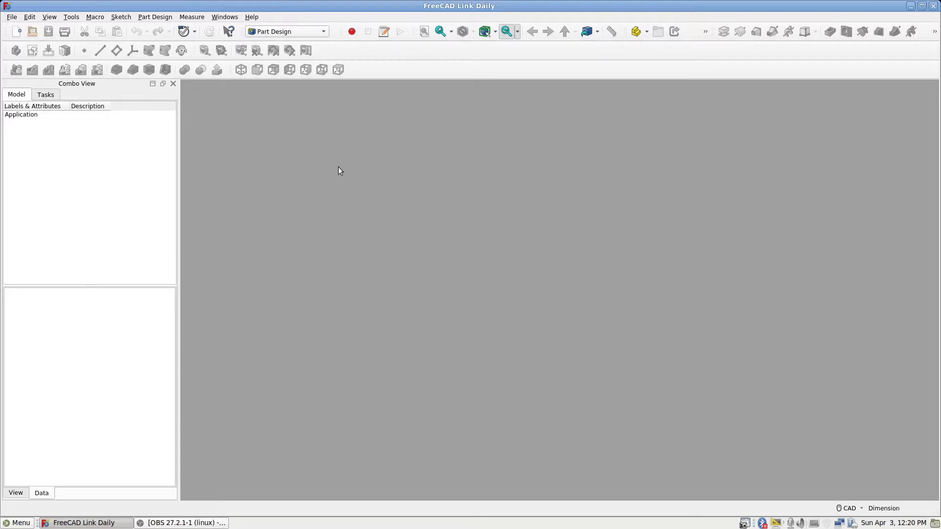
Load the Assembly 3 workbench and return to the Part Design workbench
{"action": "left_click", "coordinate": [322, 29]}
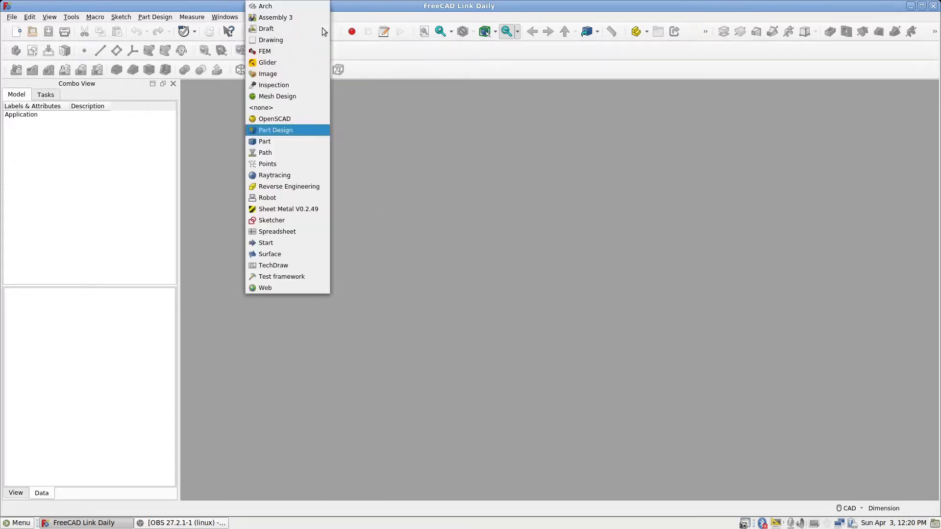
{"action": "left_click", "coordinate": [302, 18]}
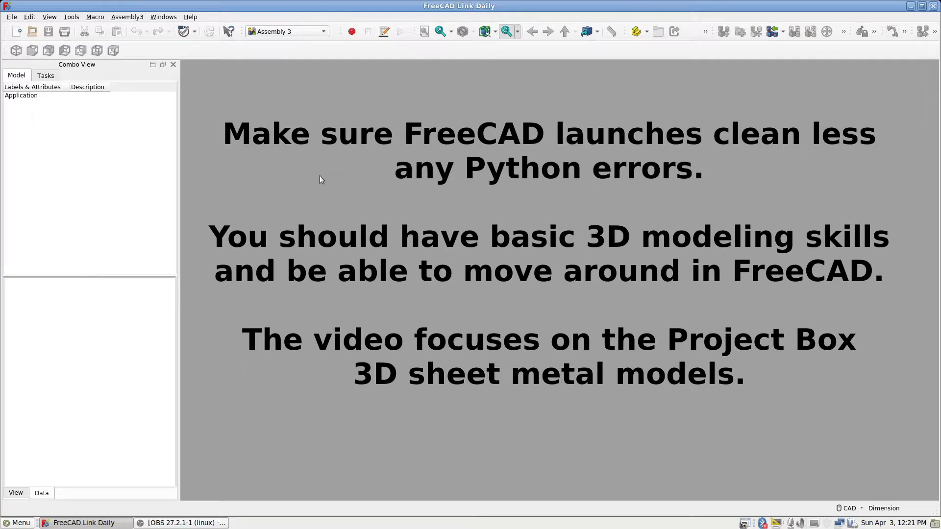
{"action": "left_click", "coordinate": [323, 32]}
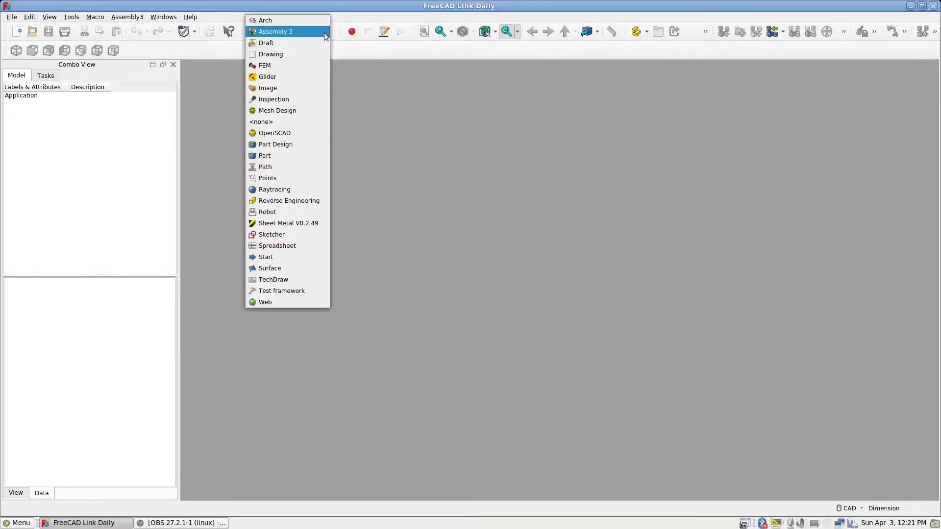
{"action": "left_click", "coordinate": [287, 144]}
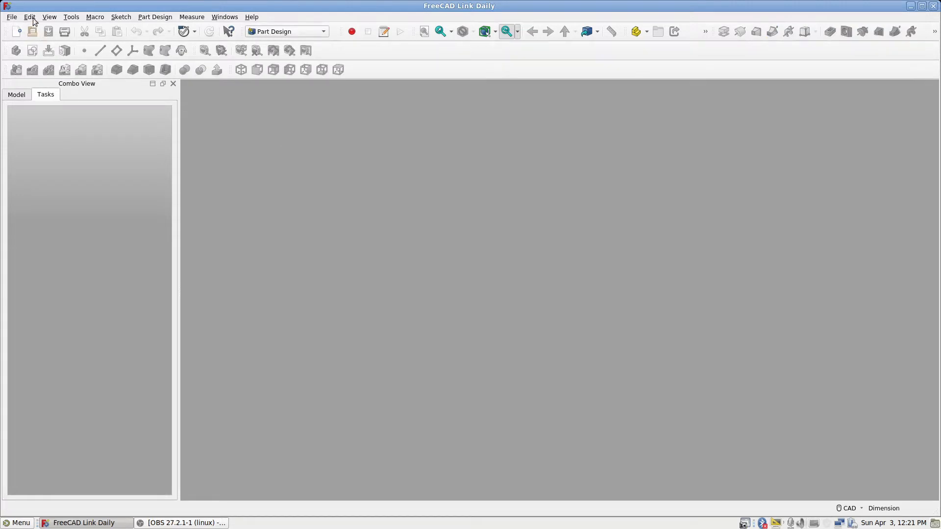
Check the sheetmetal entry in the Addon Manager's workbench list and close the manager
{"action": "left_click", "coordinate": [72, 18]}
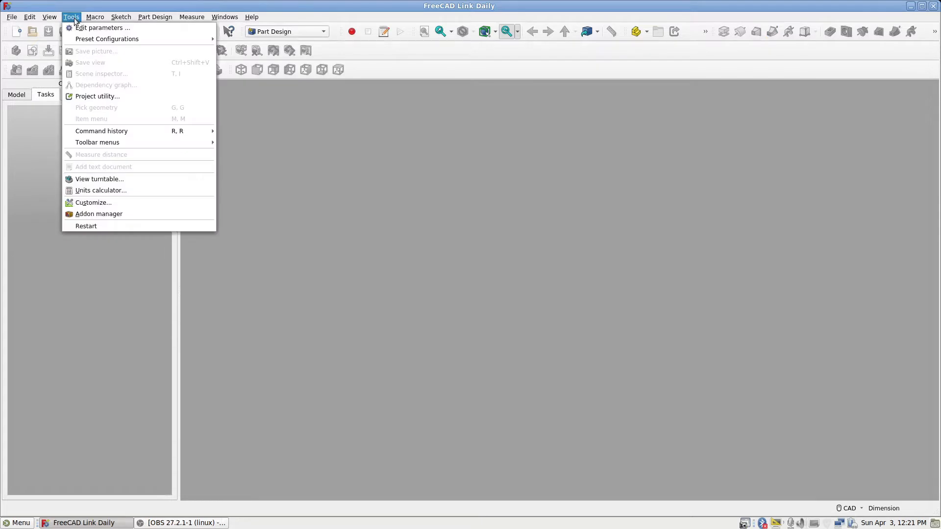
{"action": "left_click", "coordinate": [101, 213]}
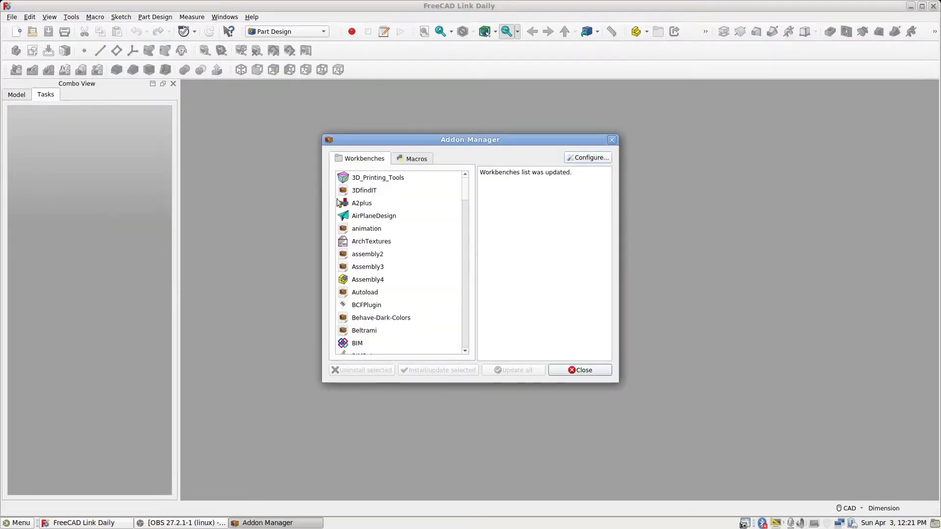
{"action": "left_click_drag", "start_coordinate": [465, 188], "coordinate": [466, 314]}
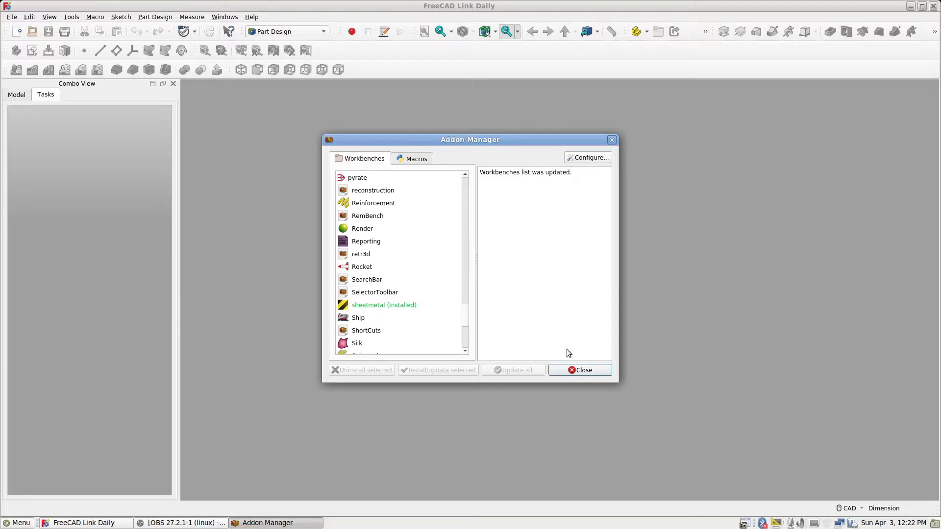
{"action": "left_click", "coordinate": [579, 371]}
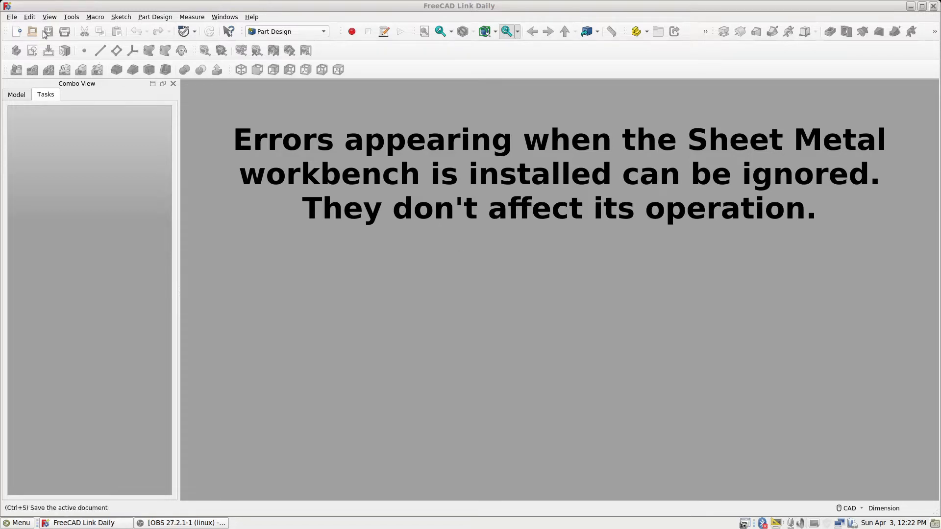
Look through the preference categories for a Sheet Metal section and close the preferences without changes
{"action": "left_click", "coordinate": [30, 17]}
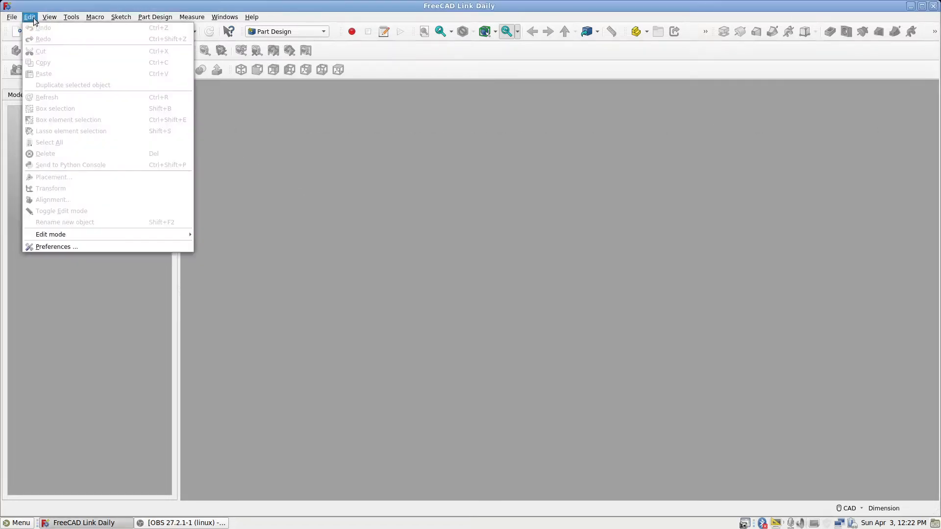
{"action": "left_click", "coordinate": [59, 247]}
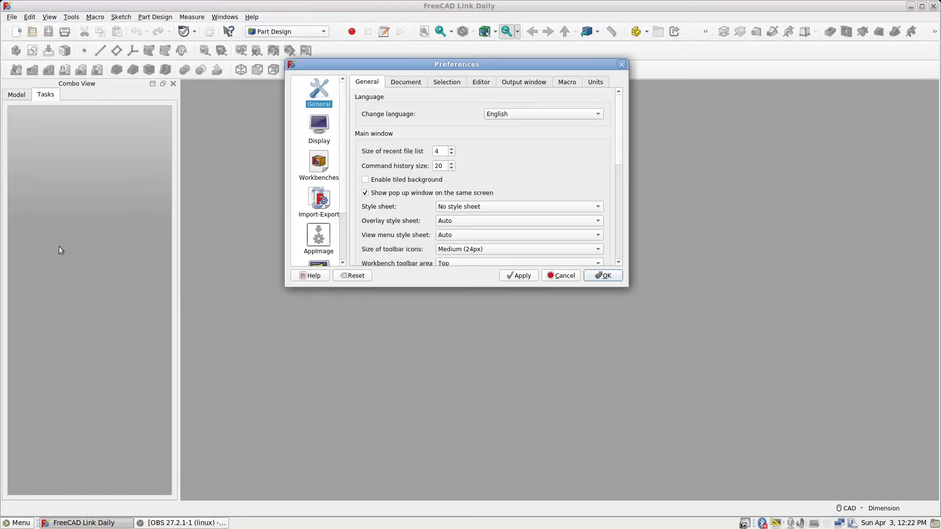
{"action": "scroll", "coordinate": [344, 155], "scroll_direction": "down", "scroll_amount": 2}
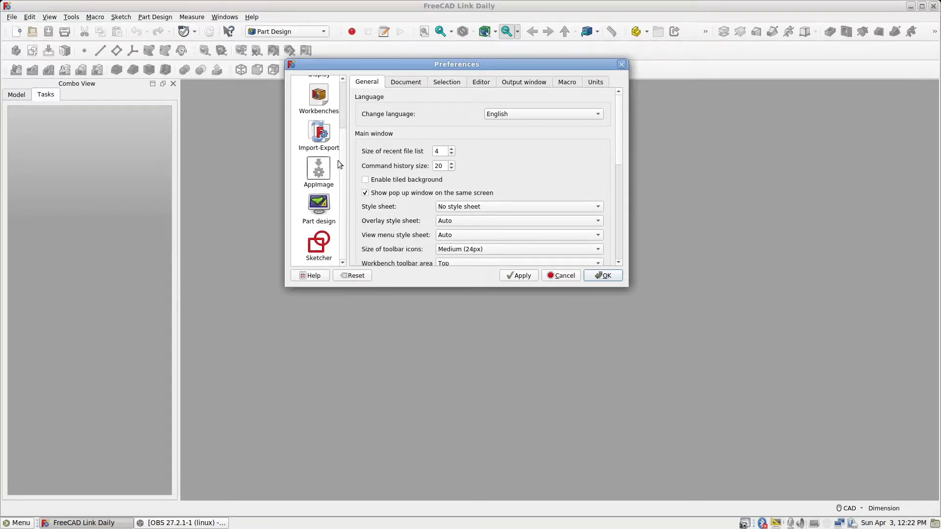
{"action": "scroll", "coordinate": [338, 128], "scroll_direction": "up", "scroll_amount": 3}
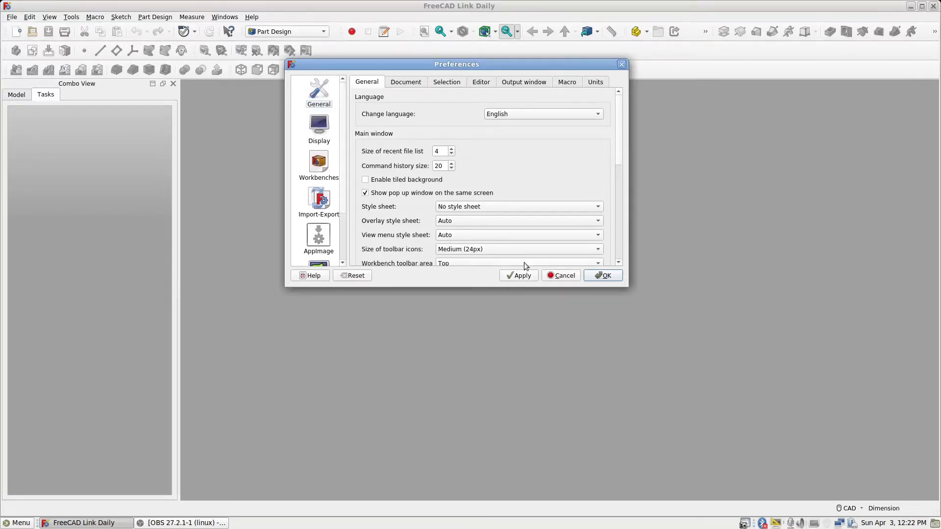
{"action": "left_click", "coordinate": [570, 275]}
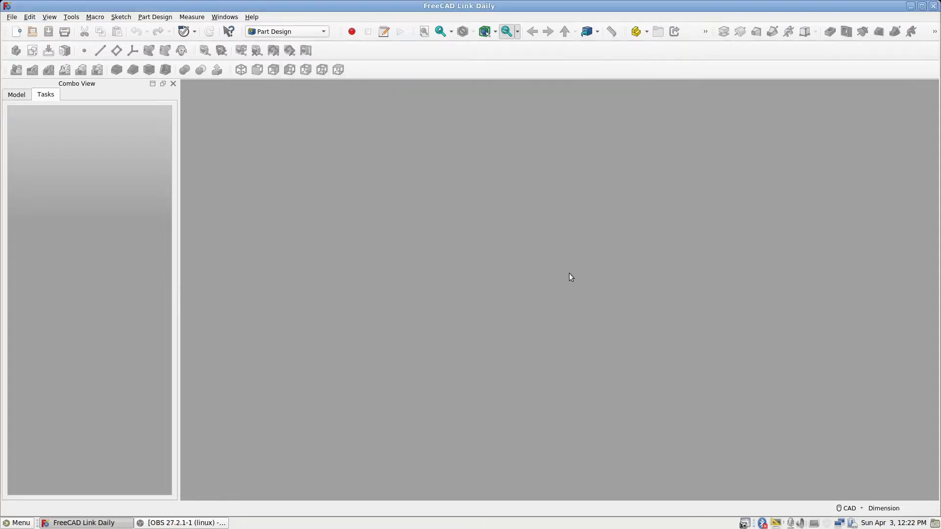
Load the Sheet Metal workbench and check the Engineering UX Mode setting in the SheetMetal preferences, leaving it unchanged
{"action": "left_click", "coordinate": [322, 31]}
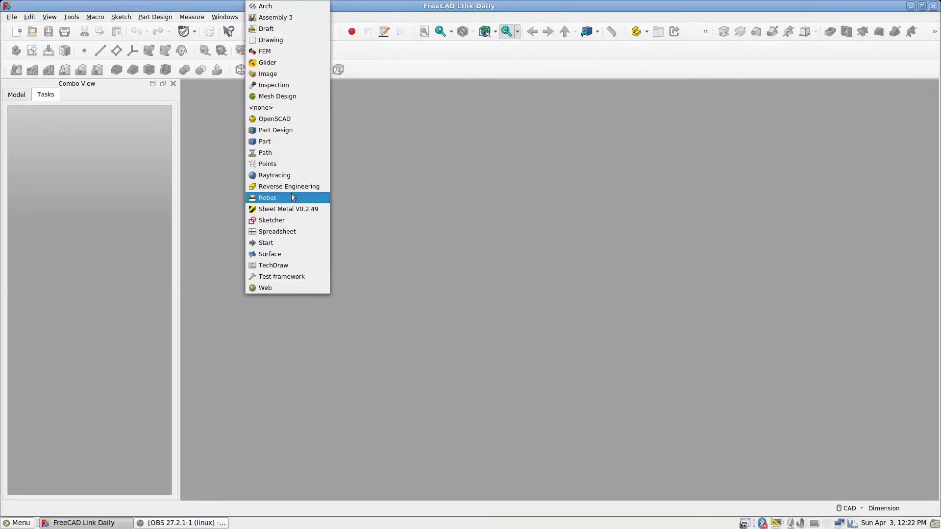
{"action": "left_click", "coordinate": [294, 208]}
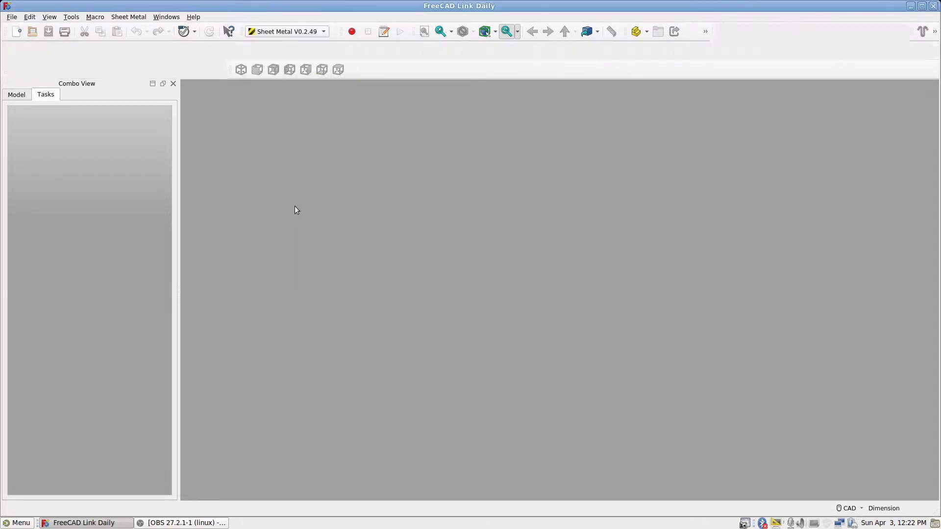
{"action": "left_click", "coordinate": [30, 20]}
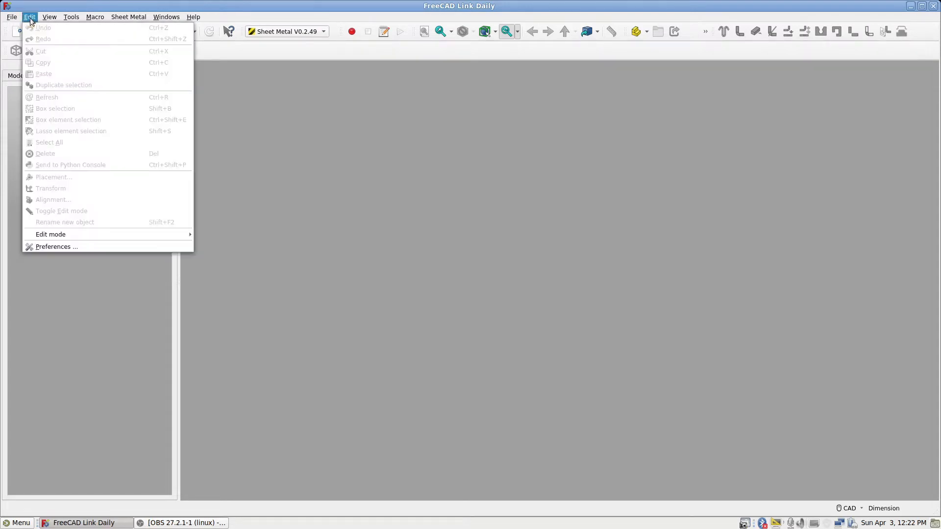
{"action": "left_click", "coordinate": [66, 247]}
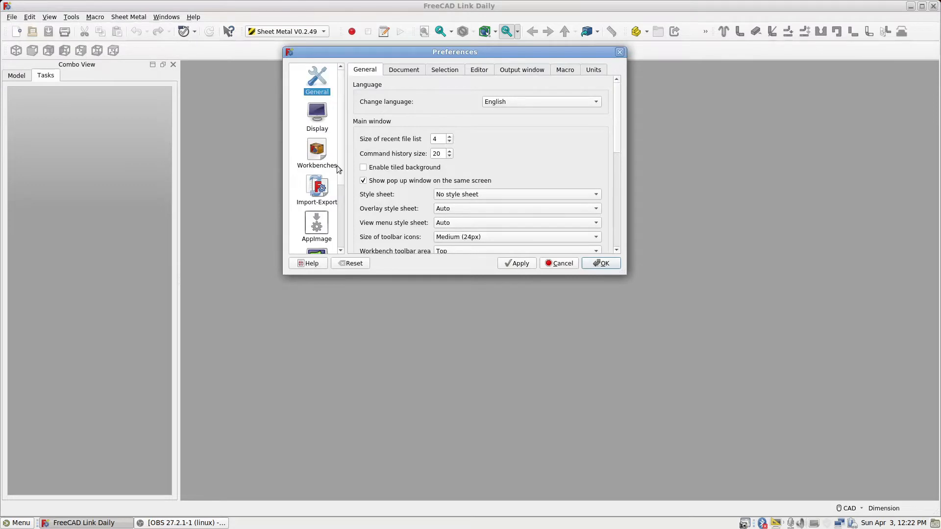
{"action": "left_click_drag", "start_coordinate": [338, 157], "coordinate": [342, 229]}
{"action": "left_click", "coordinate": [327, 230]}
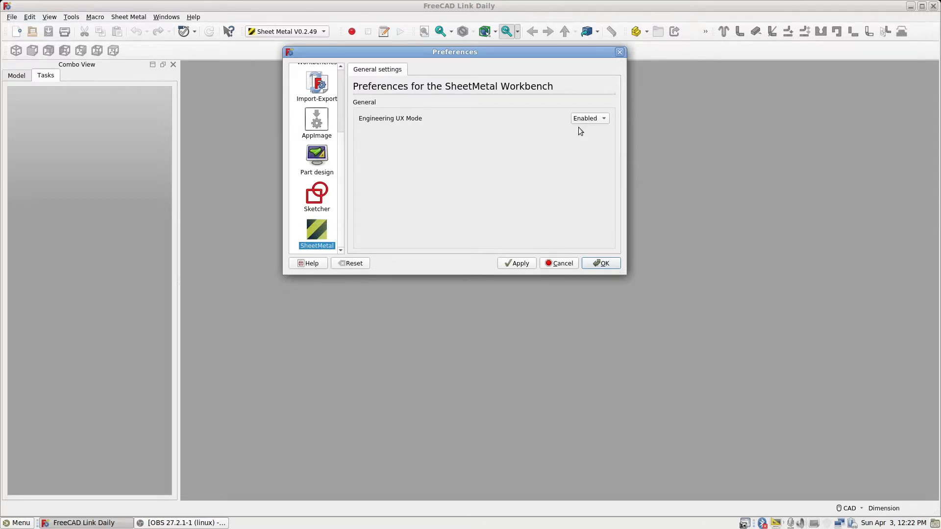
{"action": "left_click", "coordinate": [561, 263]}
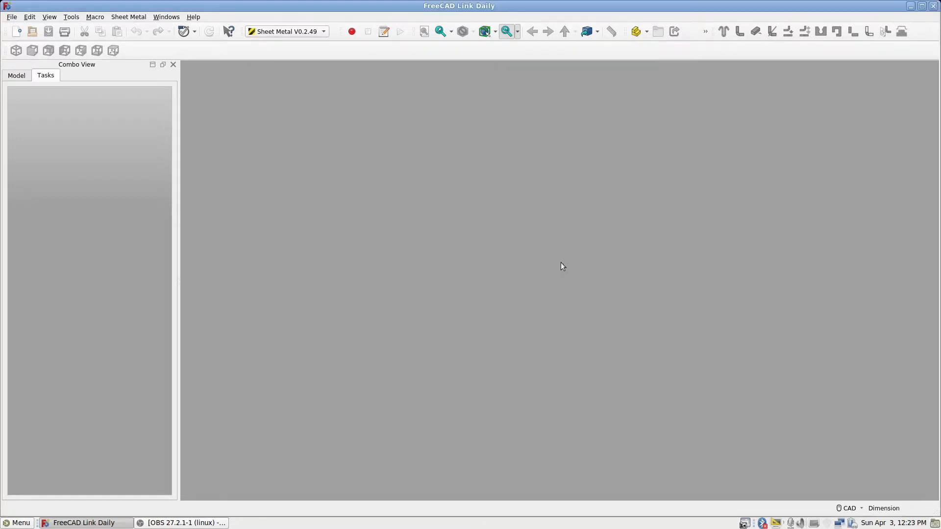
Return to the Part Design workbench and open the recent file Box_Project_Bot.FCStd with recomputation, closing the report view
{"action": "left_click", "coordinate": [322, 33]}
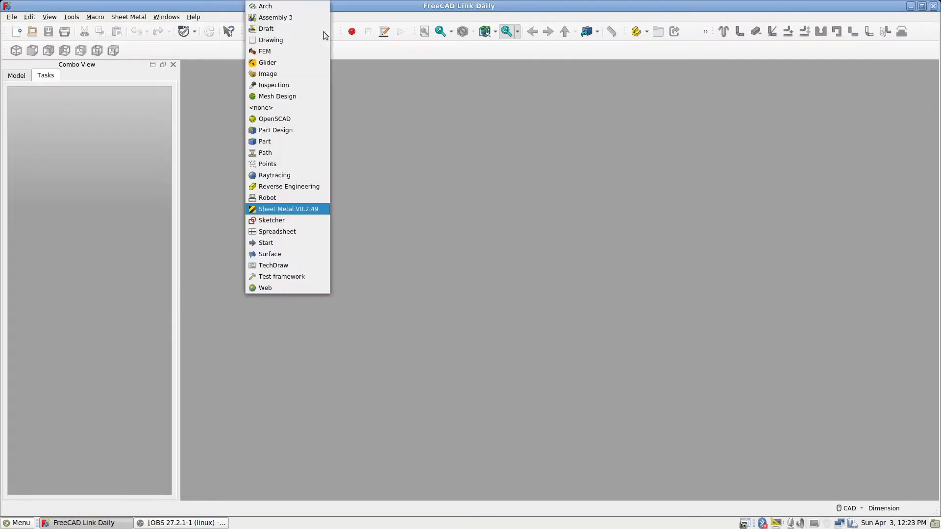
{"action": "left_click", "coordinate": [278, 131]}
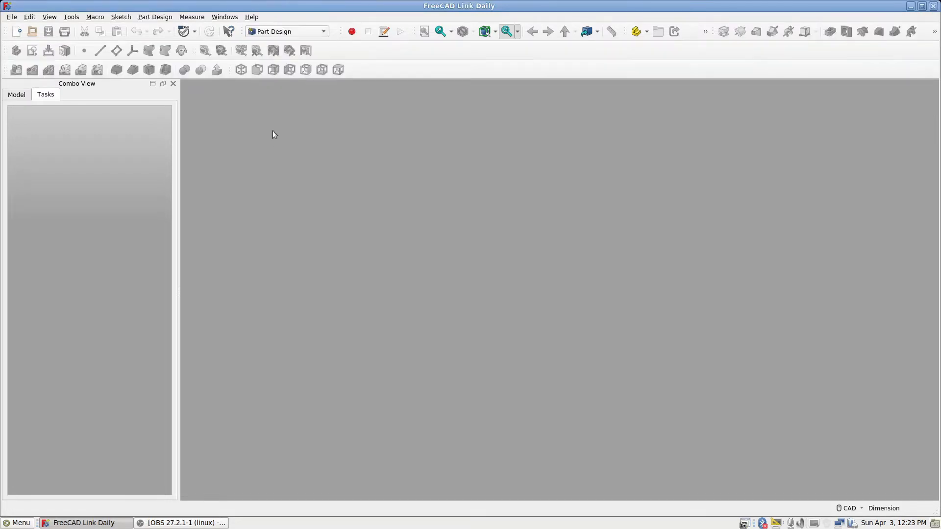
{"action": "left_click", "coordinate": [12, 17]}
{"action": "mouse_move", "coordinate": [99, 239]}
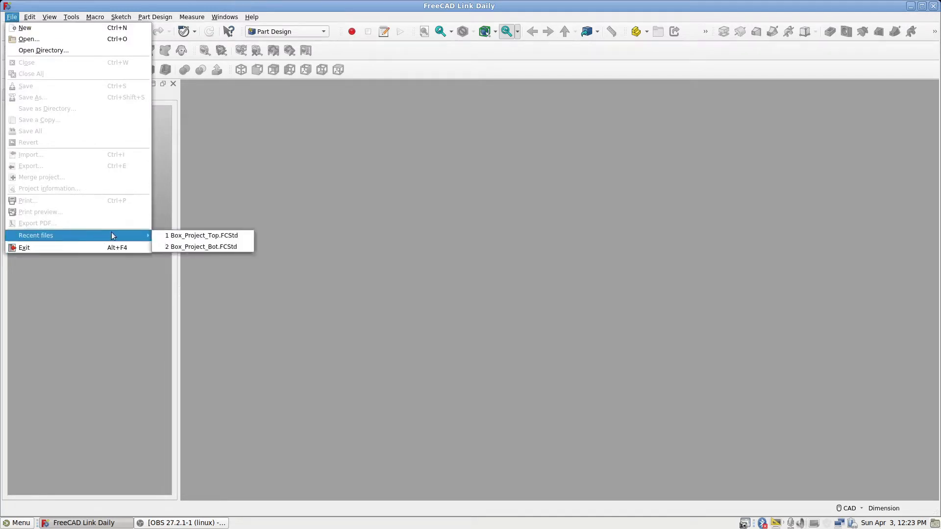
{"action": "left_click", "coordinate": [174, 247]}
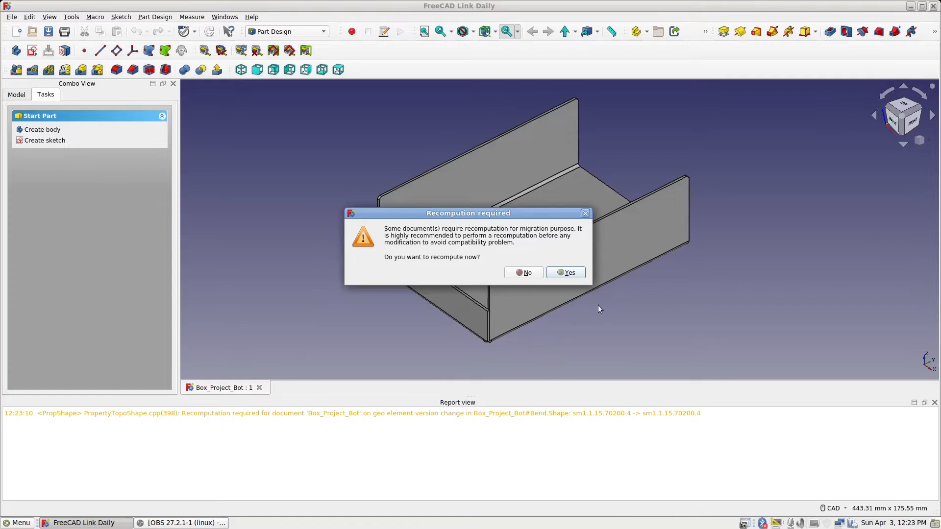
{"action": "left_click", "coordinate": [579, 271]}
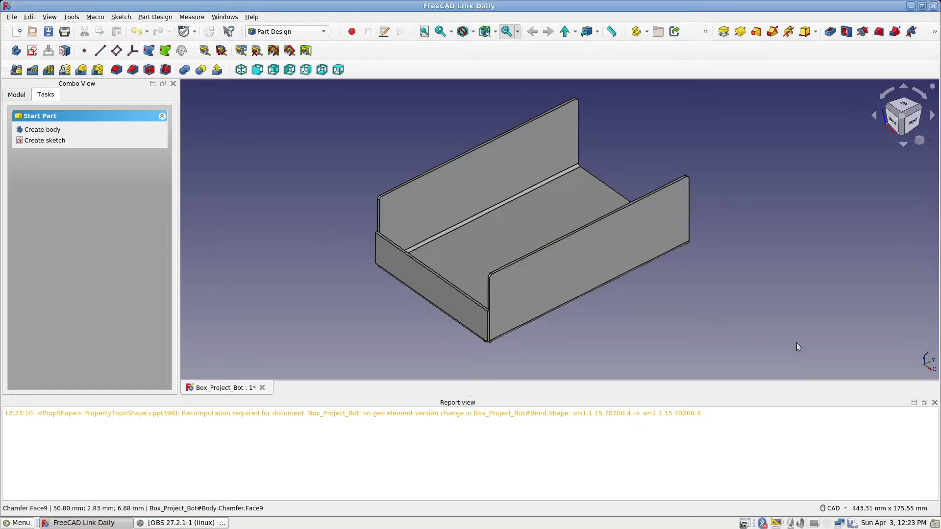
{"action": "left_click", "coordinate": [935, 403]}
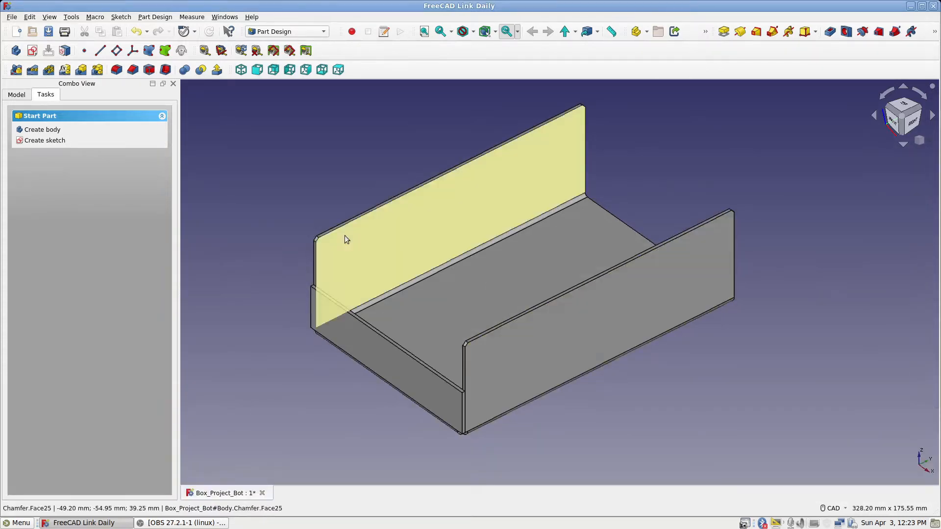
Open the recent file Box_Project_Top.FCStd with recomputation and close the report view
{"action": "left_click", "coordinate": [11, 17]}
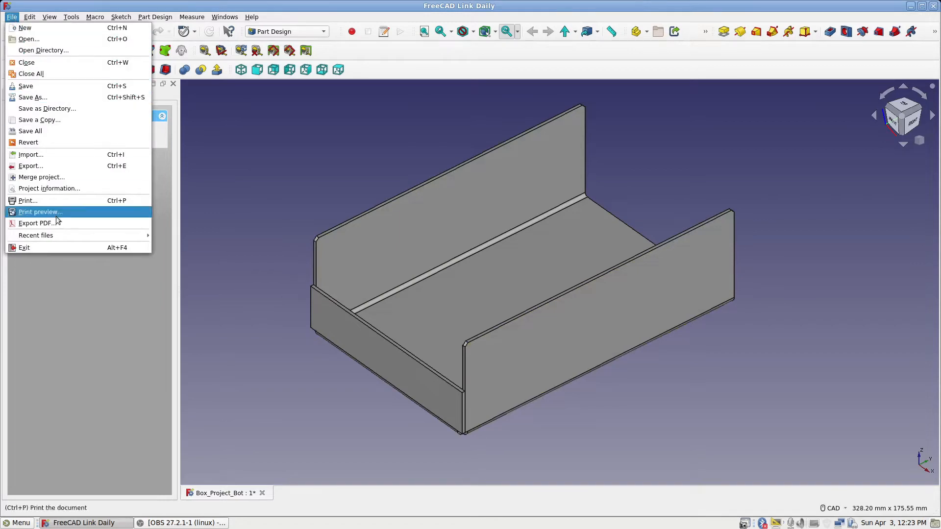
{"action": "mouse_move", "coordinate": [72, 235]}
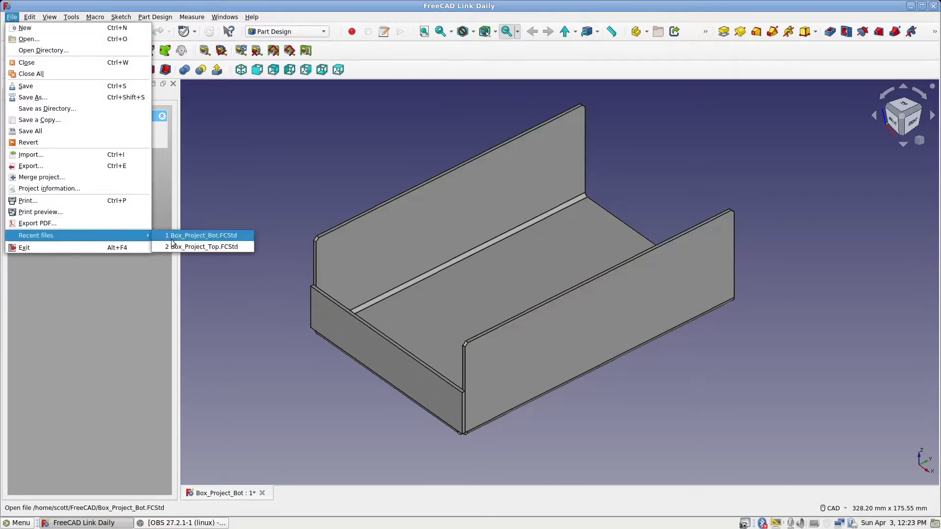
{"action": "left_click", "coordinate": [201, 246]}
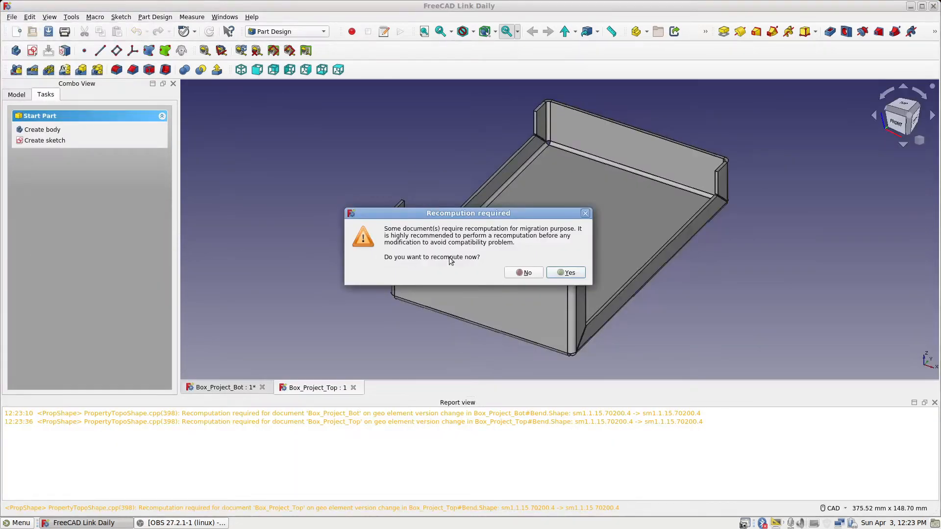
{"action": "left_click", "coordinate": [565, 274]}
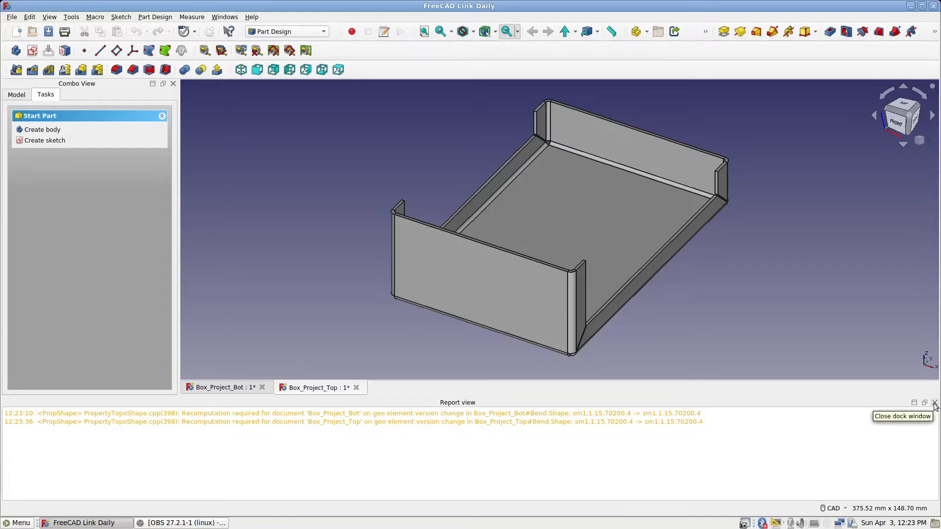
{"action": "left_click", "coordinate": [934, 402]}
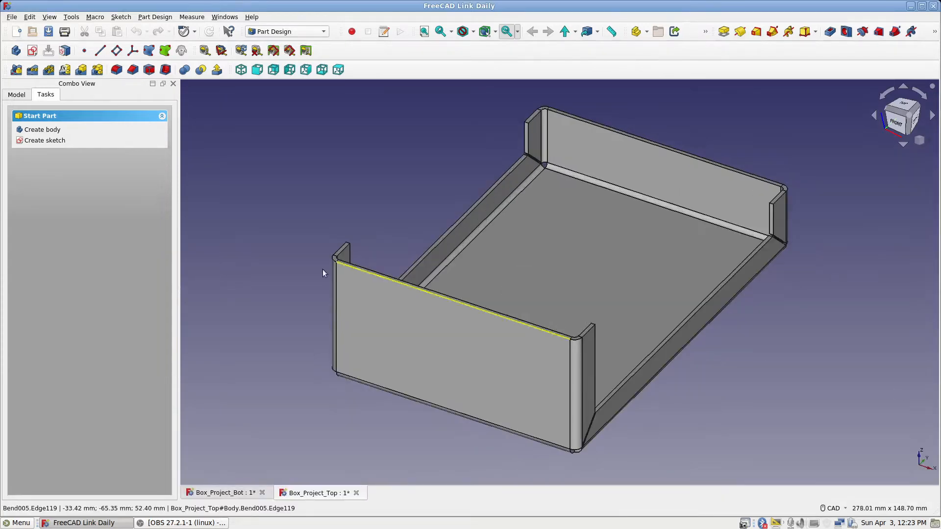
View the Box_Project_Bot model for comparison and return to the Box_Project_Top model
{"action": "left_click", "coordinate": [214, 493]}
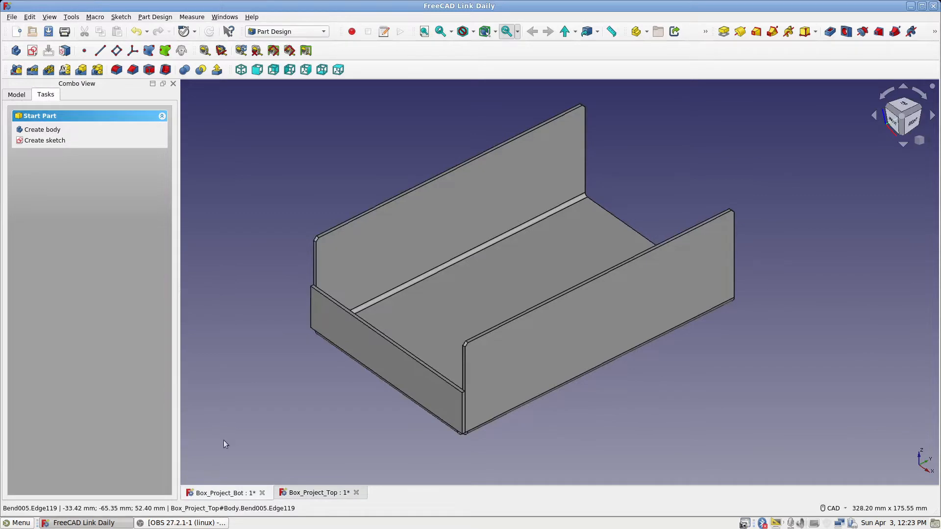
{"action": "left_click", "coordinate": [304, 494]}
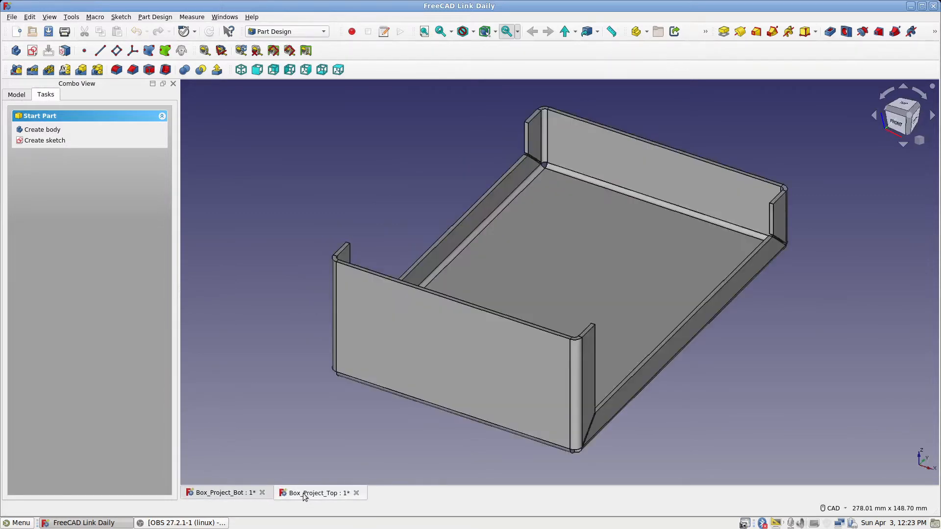
Switch to the Box_Project_Bot model and open its parameter spreadsheet
{"action": "left_click", "coordinate": [251, 494]}
{"action": "middle_click_drag", "start_coordinate": [263, 354], "coordinate": [298, 342]}
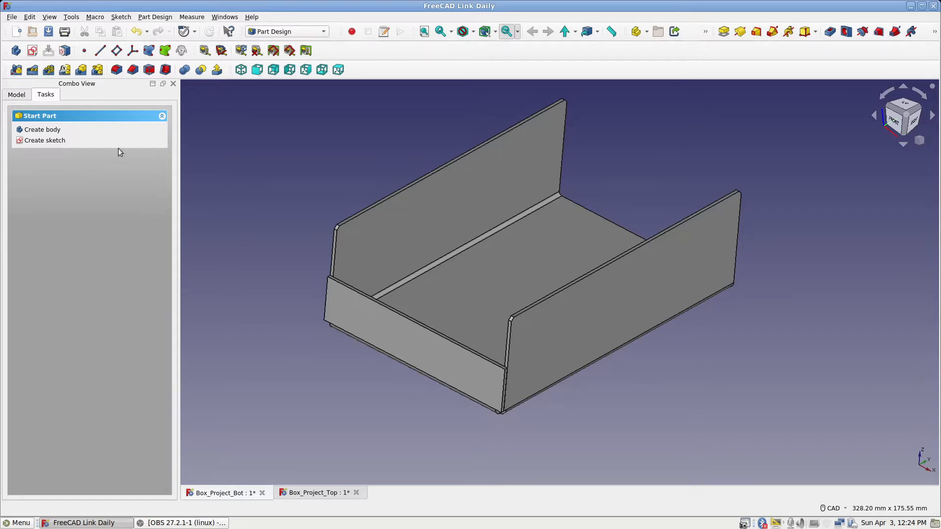
{"action": "left_click", "coordinate": [19, 95]}
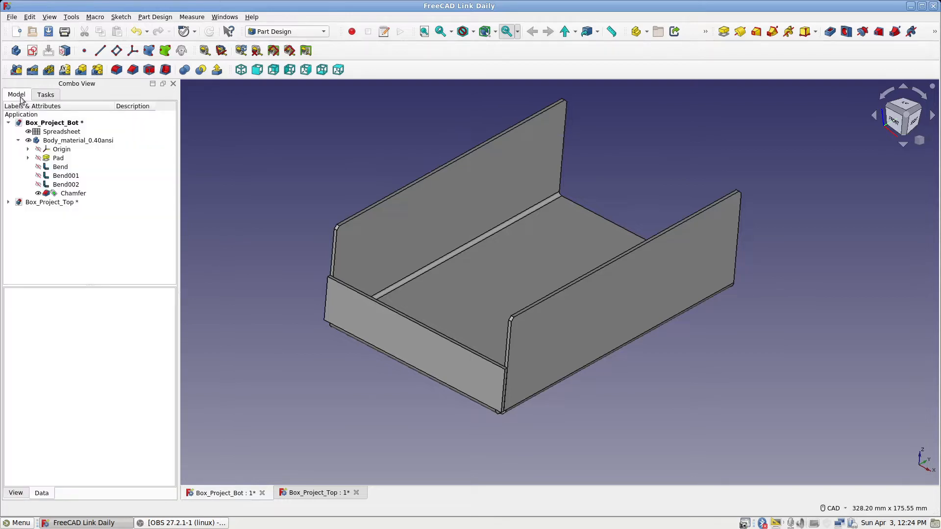
{"action": "double_click", "coordinate": [58, 131]}
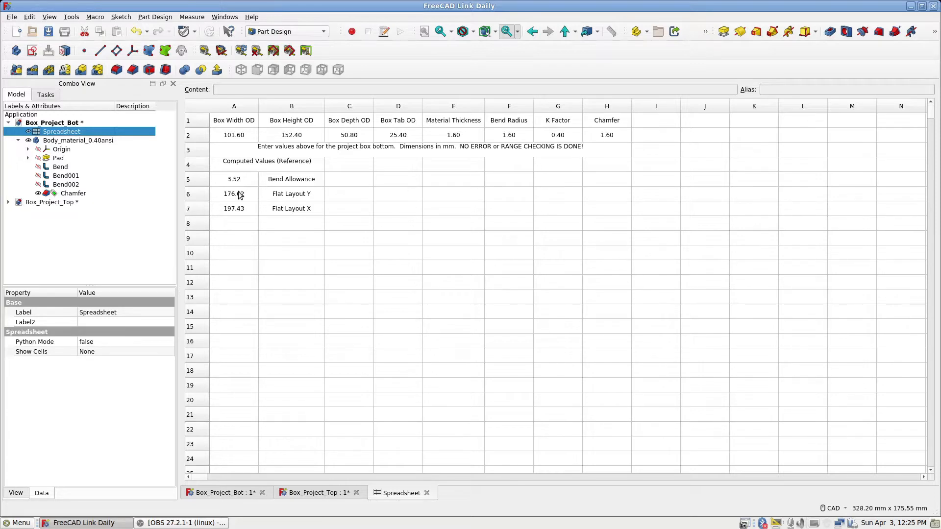
Set Box Width OD to 200 mm in the spreadsheet and view the resized bottom model
{"action": "left_click", "coordinate": [234, 138]}
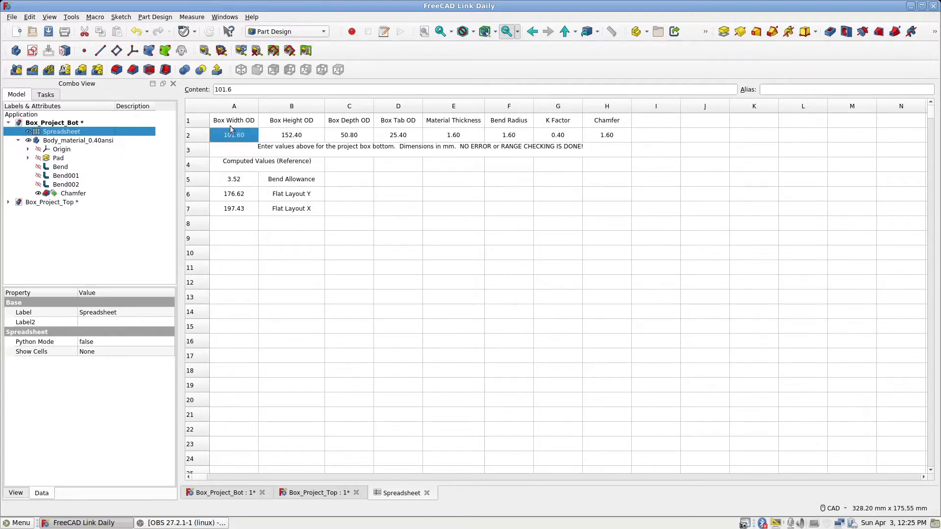
{"action": "type", "text": "200"}
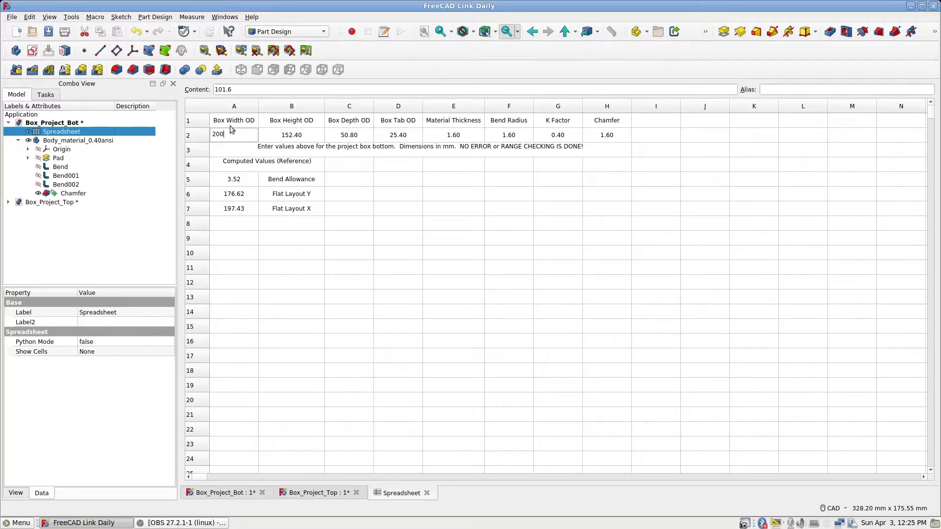
{"action": "key", "text": "Return"}
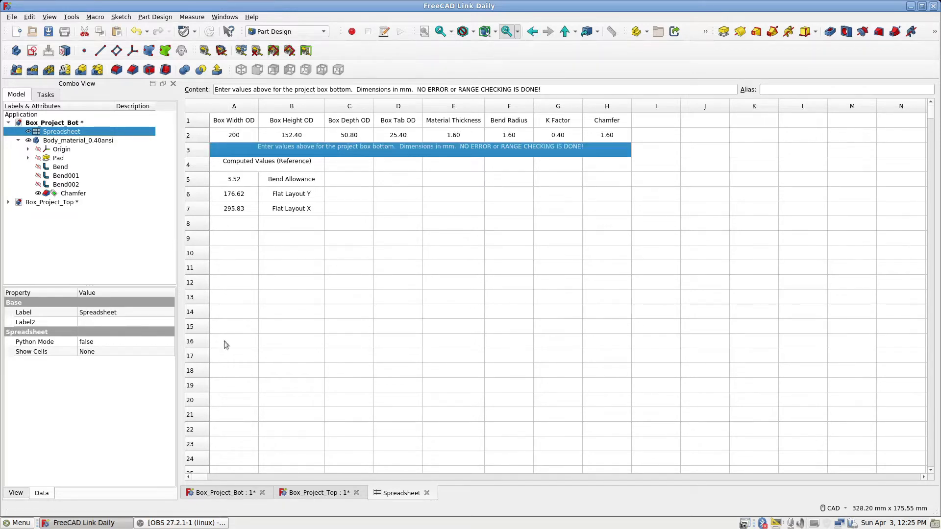
{"action": "left_click", "coordinate": [223, 493]}
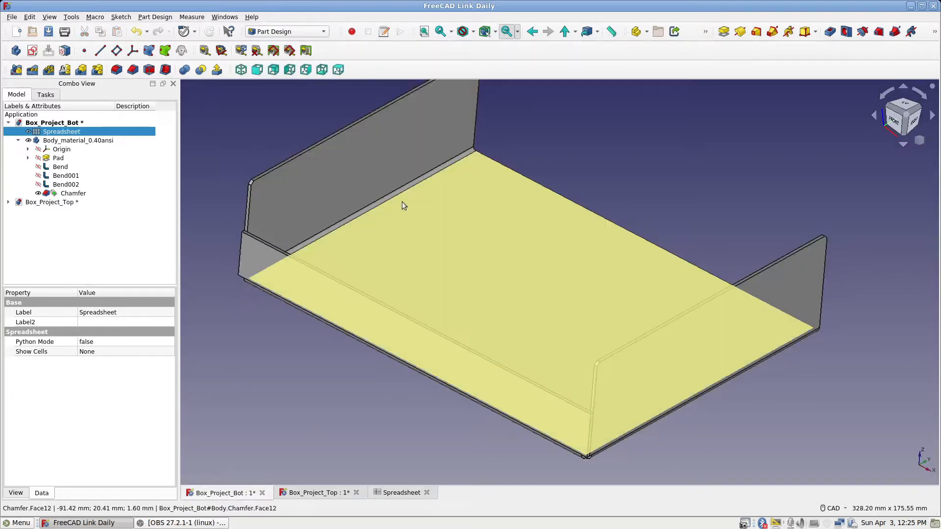
{"action": "scroll", "coordinate": [401, 201], "scroll_direction": "down", "scroll_amount": 4}
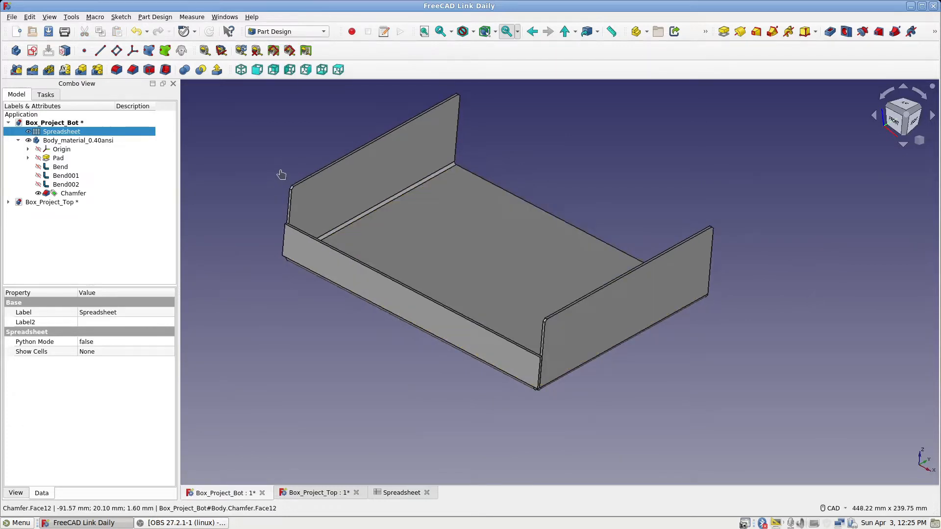
{"action": "left_click", "coordinate": [275, 166]}
{"action": "middle_click_drag", "start_coordinate": [275, 166], "coordinate": [301, 198]}
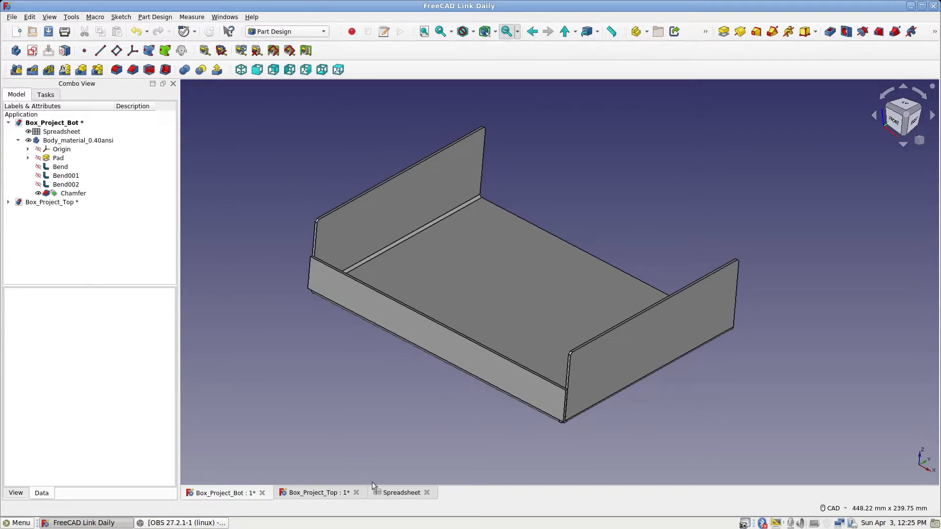
Set Box Height OD to 300 mm in the spreadsheet and view the updated bottom model
{"action": "left_click", "coordinate": [393, 493]}
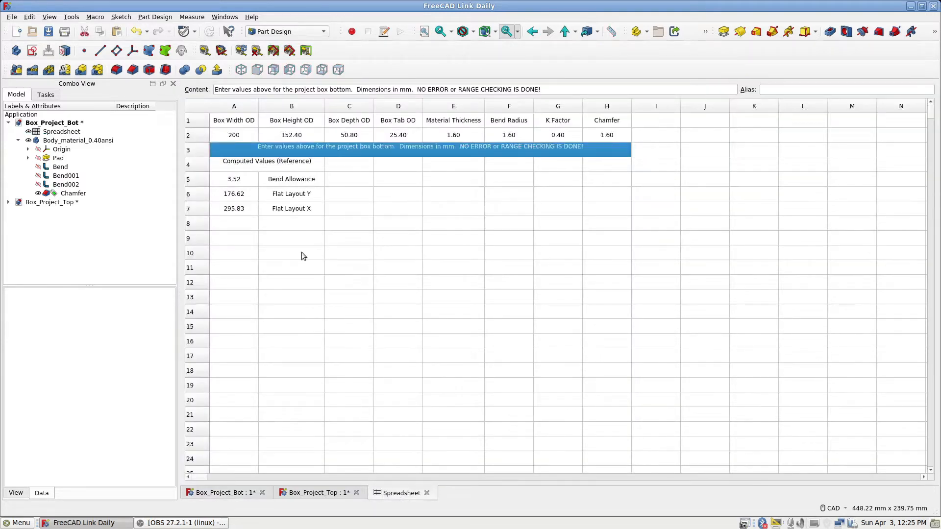
{"action": "left_click", "coordinate": [287, 137]}
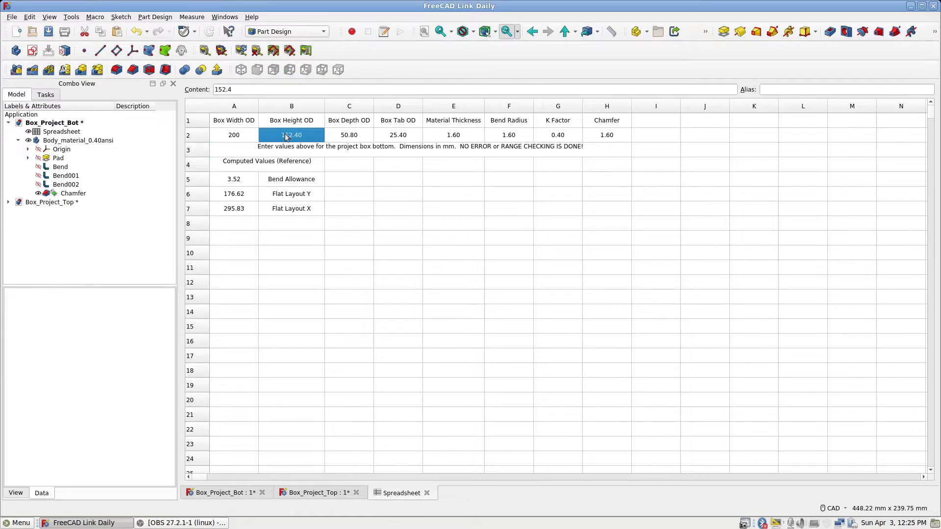
{"action": "type", "text": "300"}
{"action": "key", "text": "Return"}
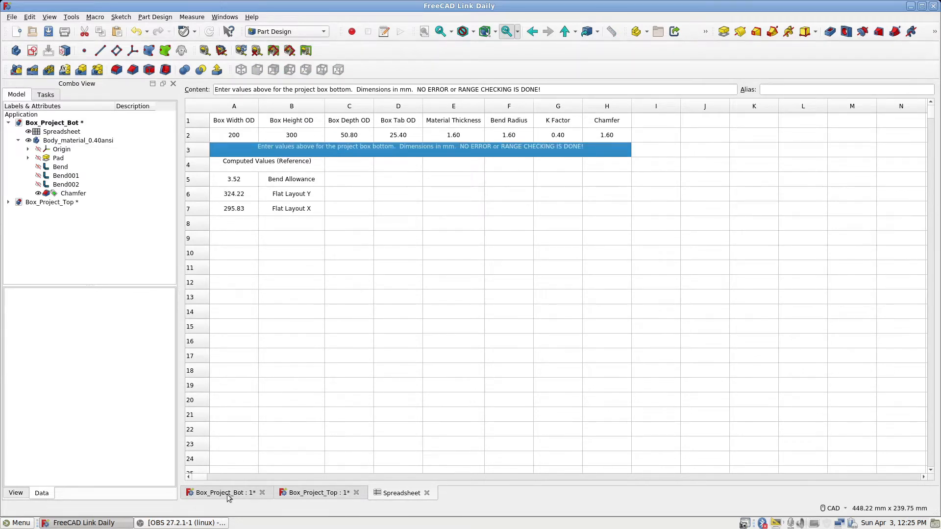
{"action": "left_click", "coordinate": [226, 493]}
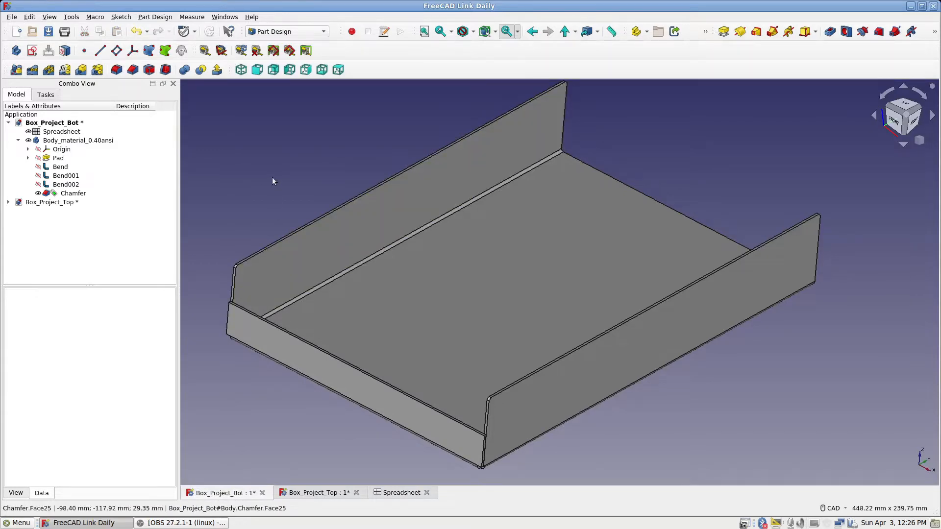
Set Box Depth OD to 100 mm in the spreadsheet and inspect the side walls of the bottom model
{"action": "left_click", "coordinate": [396, 492]}
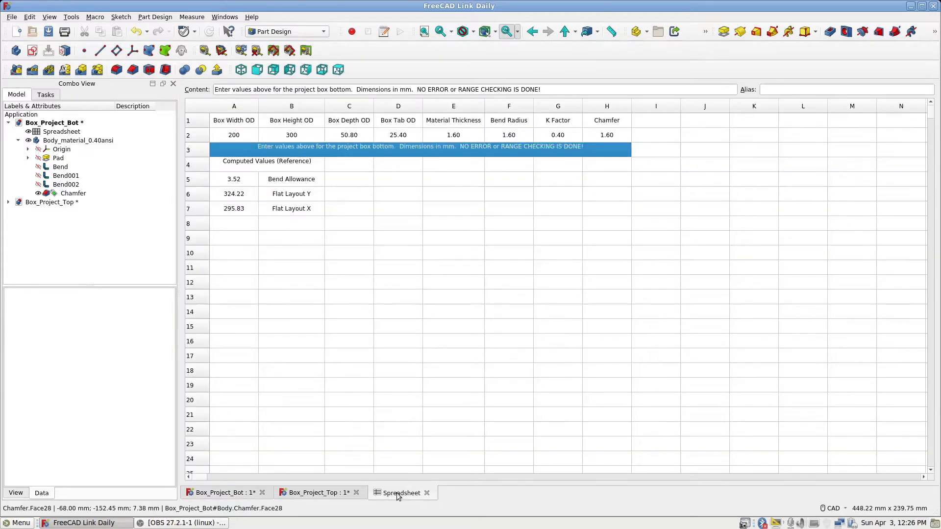
{"action": "left_click", "coordinate": [352, 138]}
{"action": "type", "text": "100"}
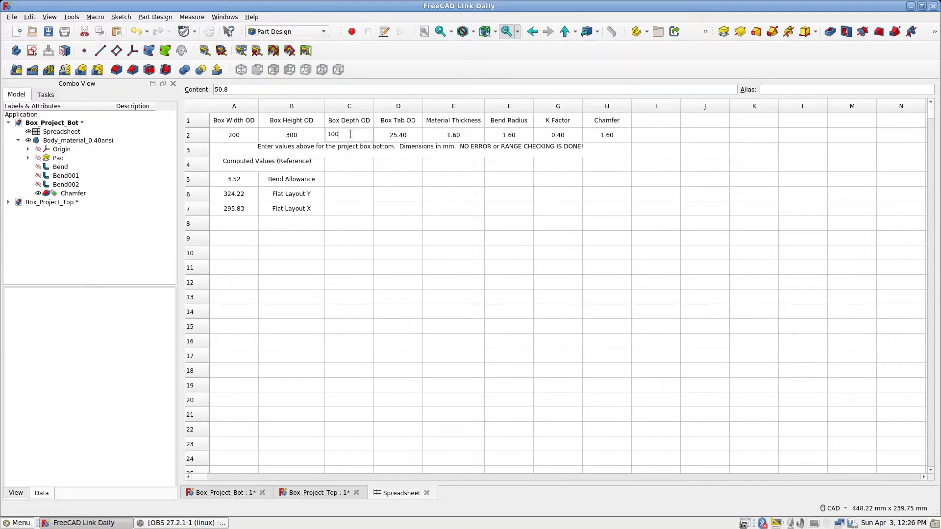
{"action": "key", "text": "Return"}
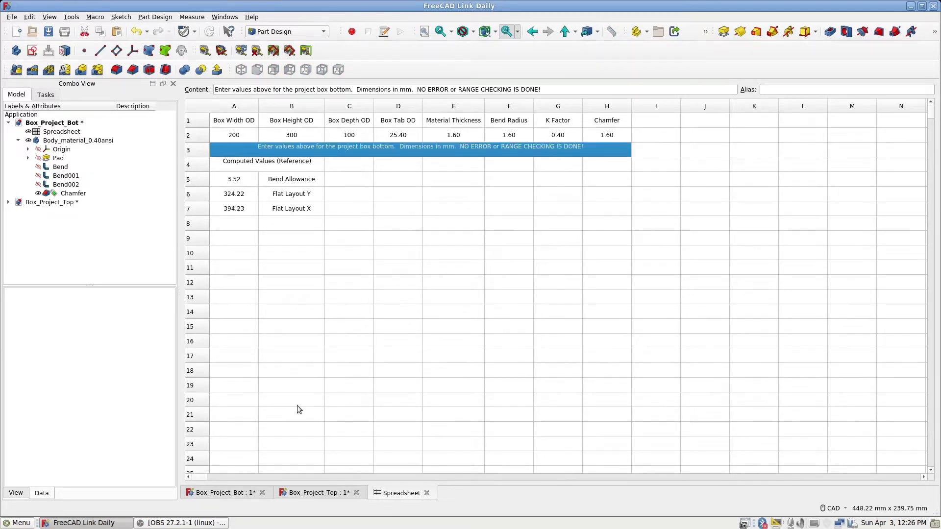
{"action": "left_click", "coordinate": [239, 493]}
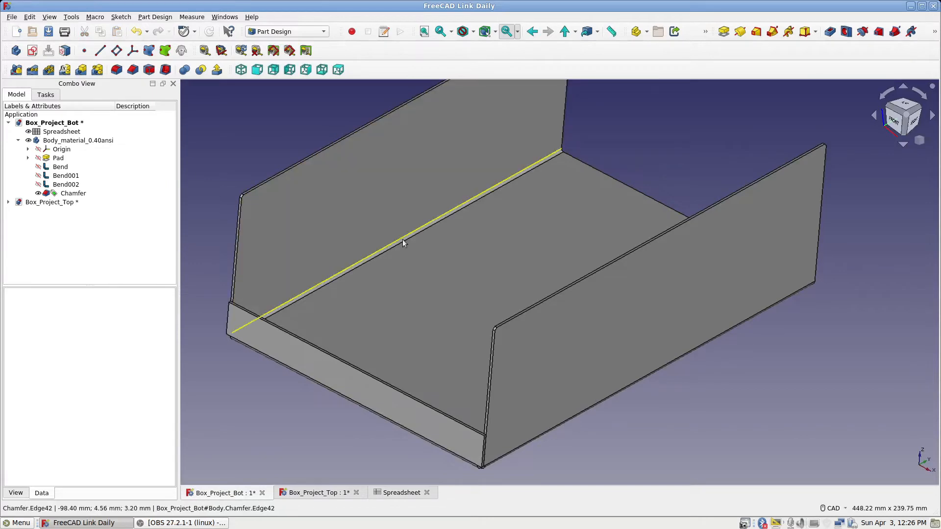
{"action": "scroll", "coordinate": [402, 240], "scroll_direction": "down", "scroll_amount": 3}
{"action": "scroll", "coordinate": [401, 243], "scroll_direction": "down", "scroll_amount": 2}
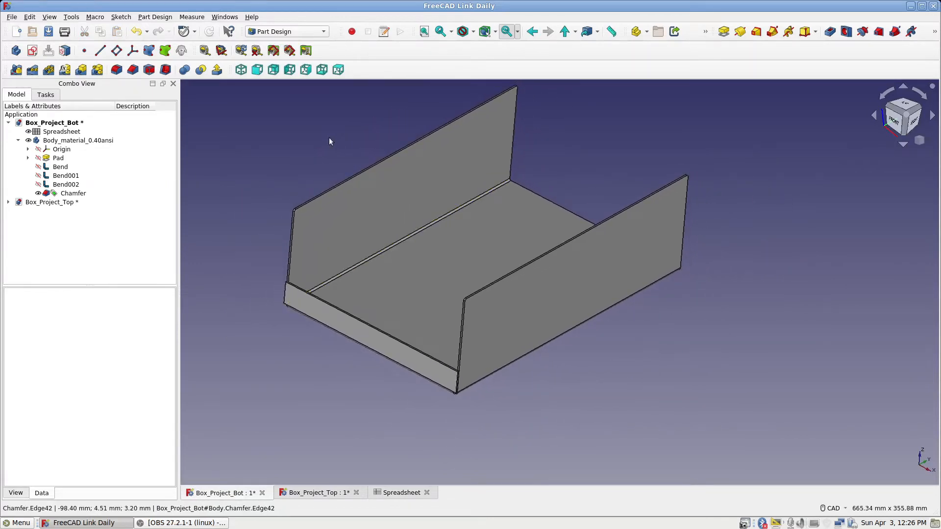
{"action": "middle_click_drag", "start_coordinate": [329, 142], "coordinate": [369, 181]}
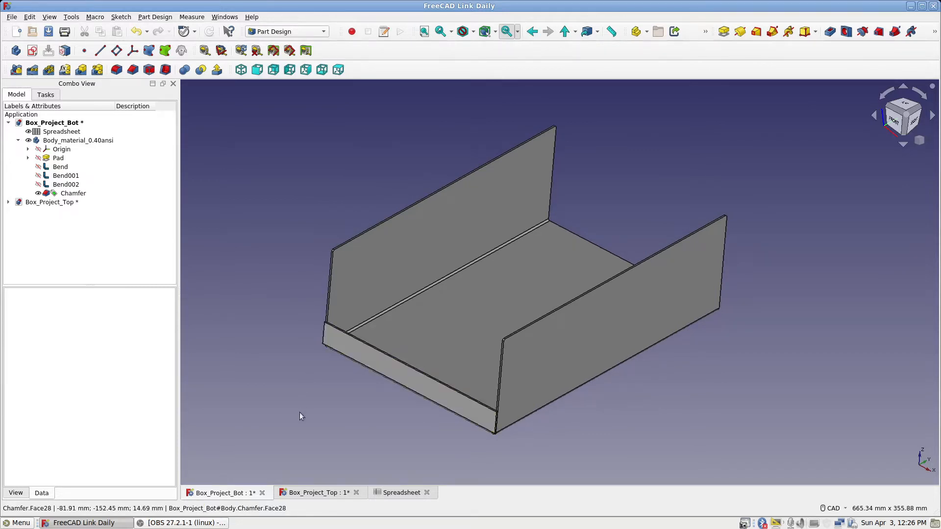
Set Box Tab OD to 50 mm in the spreadsheet and check the front tab on the bottom model
{"action": "left_click", "coordinate": [392, 494]}
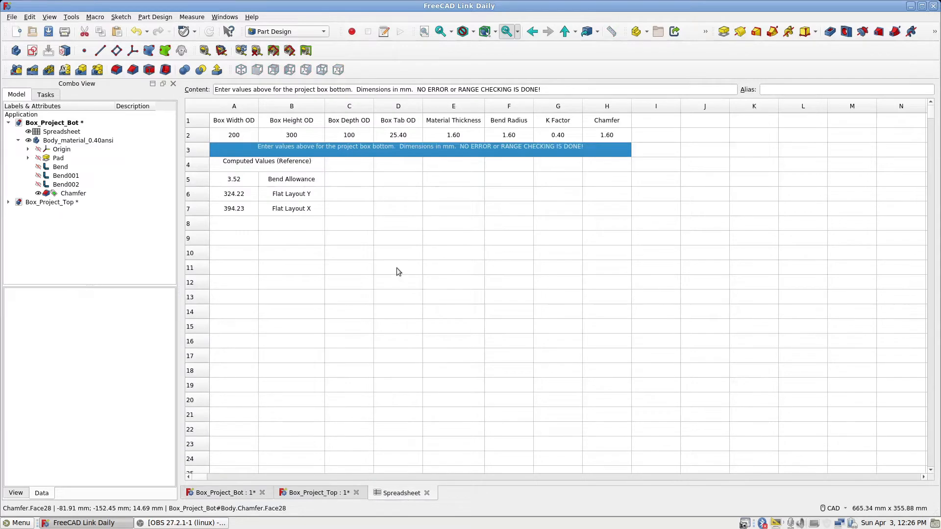
{"action": "left_click", "coordinate": [400, 138]}
{"action": "type", "text": "50"}
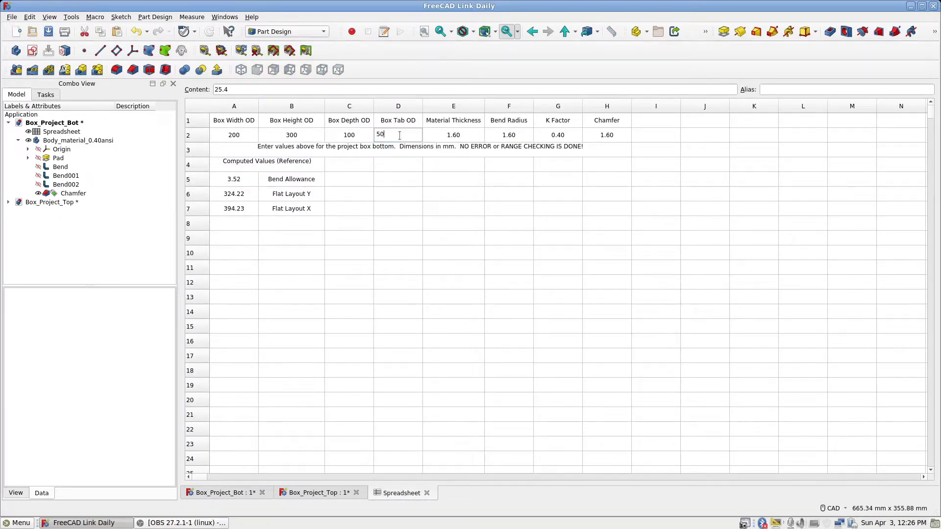
{"action": "key", "text": "Return"}
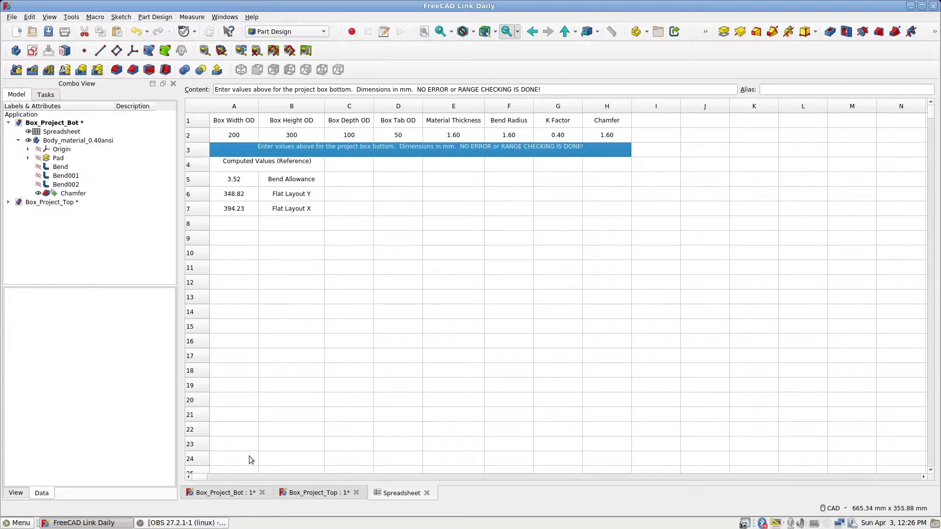
{"action": "left_click", "coordinate": [237, 494]}
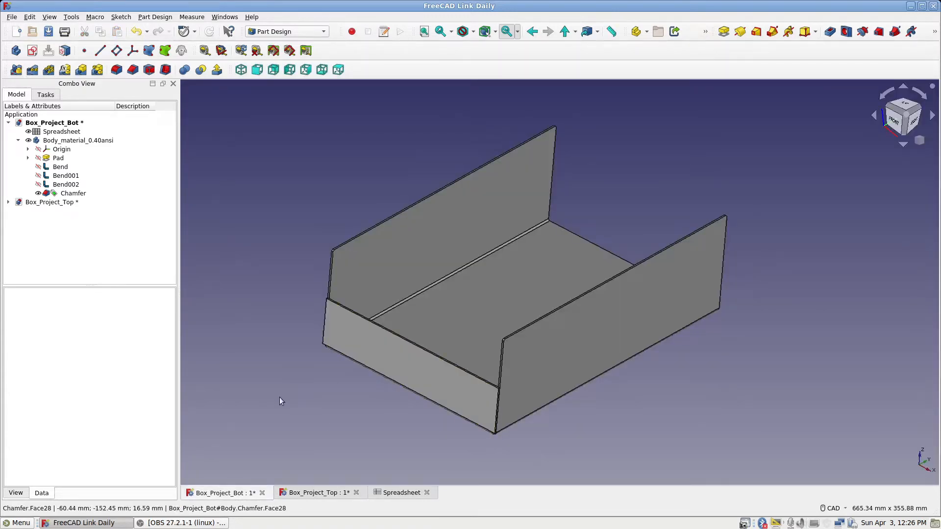
In the spreadsheet, restore Box Width OD to 101.6 mm and Box Height OD to 152.4 mm
{"action": "left_click", "coordinate": [395, 493]}
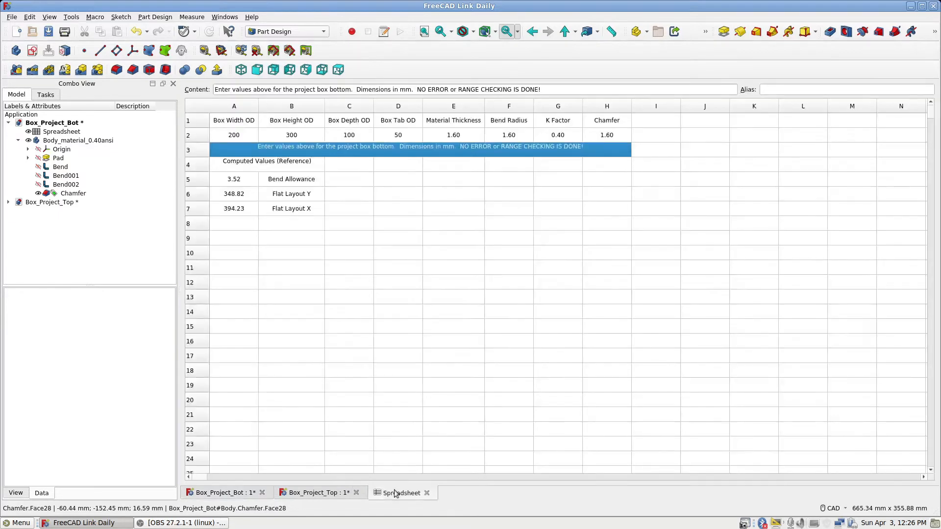
{"action": "left_click", "coordinate": [233, 140]}
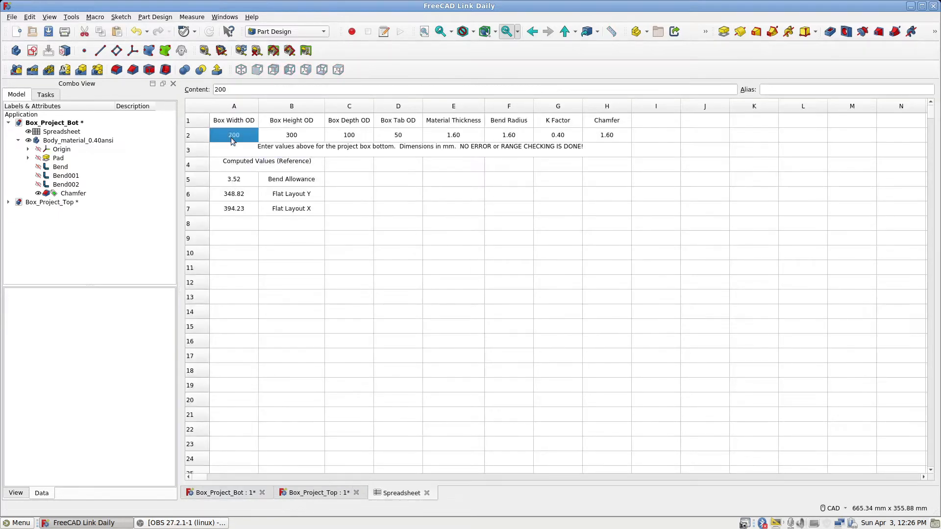
{"action": "type", "text": "101"}
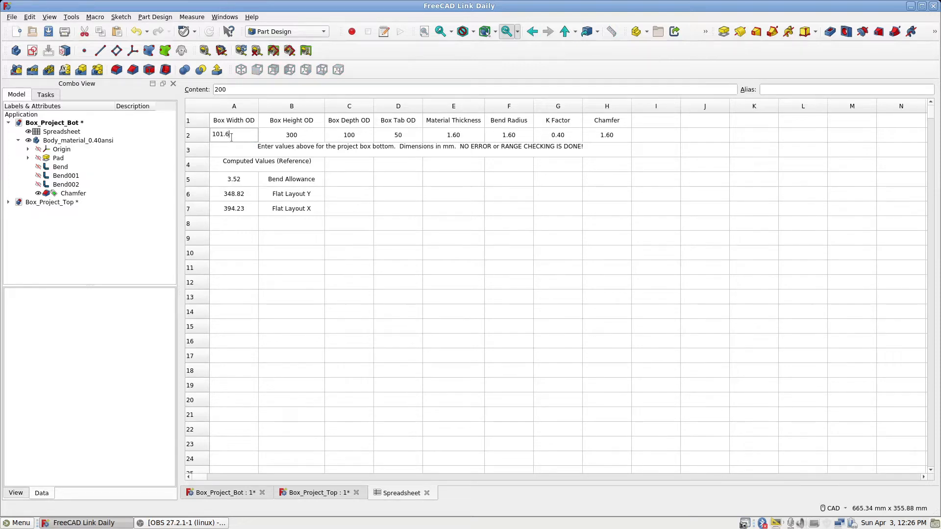
{"action": "type", "text": ".6"}
{"action": "key", "text": "Return"}
{"action": "left_click", "coordinate": [267, 144]}
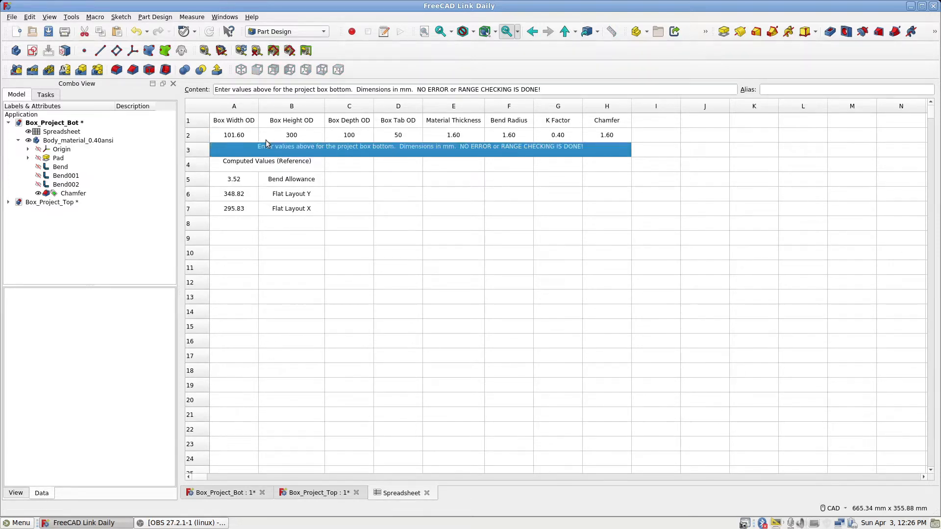
{"action": "left_click", "coordinate": [289, 139]}
{"action": "type", "text": "1"}
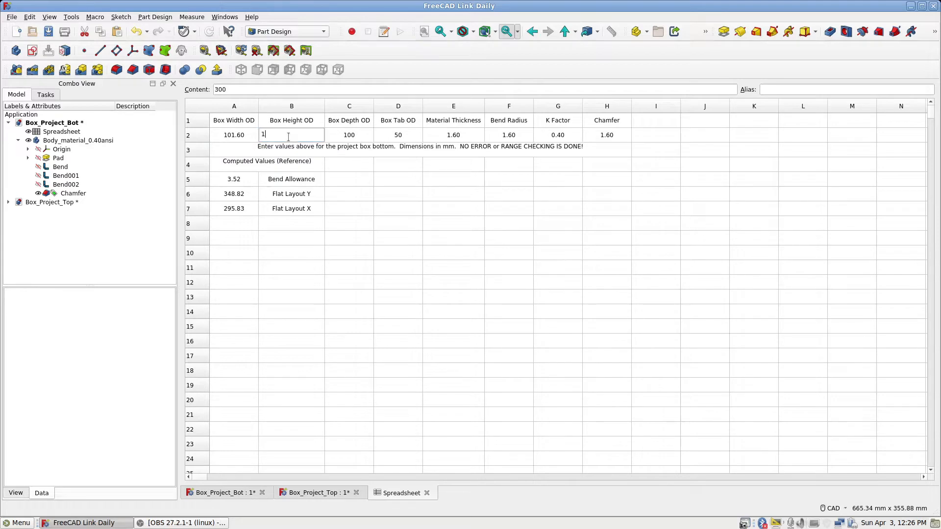
{"action": "type", "text": "52.4"}
{"action": "key", "text": "Return"}
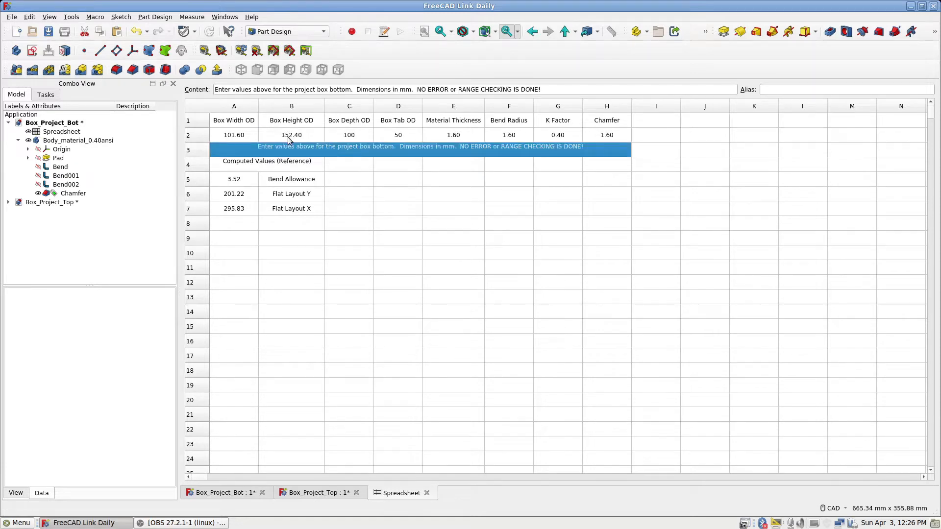
Restore Box Depth OD to 50.8 mm and Box Tab OD to 25.4 mm
{"action": "left_click", "coordinate": [353, 137]}
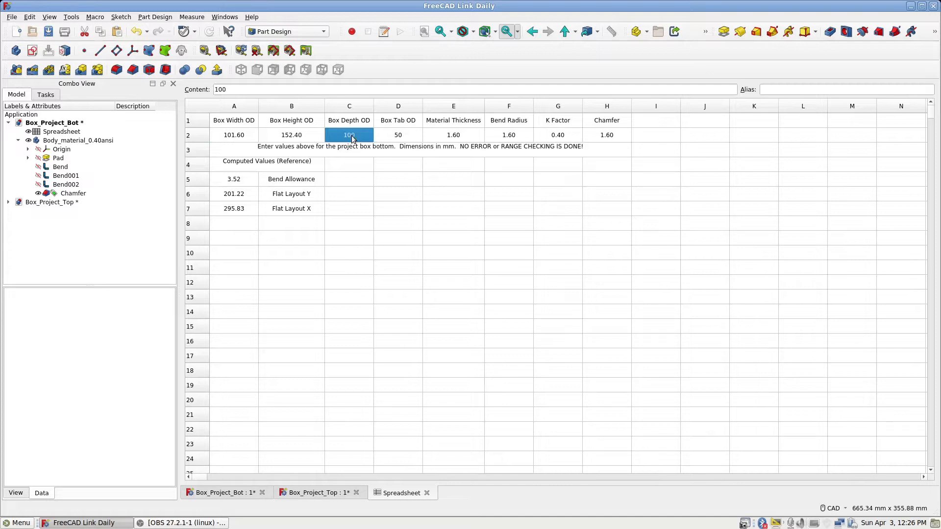
{"action": "type", "text": "50"}
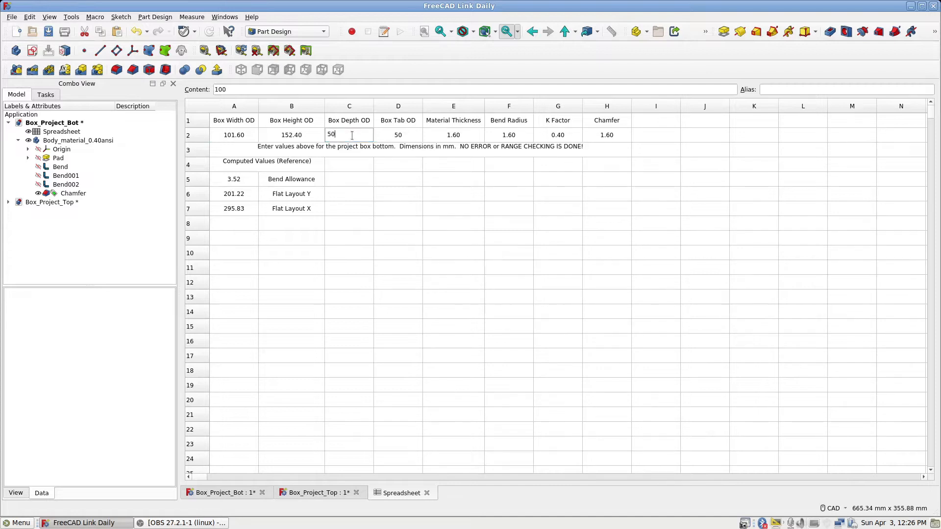
{"action": "type", "text": ".8"}
{"action": "key", "text": "Return"}
{"action": "left_click", "coordinate": [397, 135]}
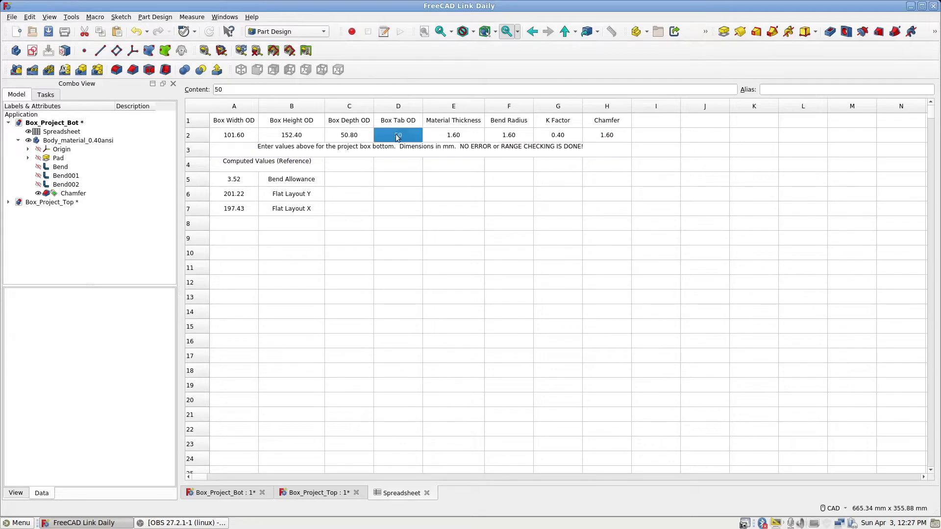
{"action": "type", "text": "25.4"}
{"action": "key", "text": "Return"}
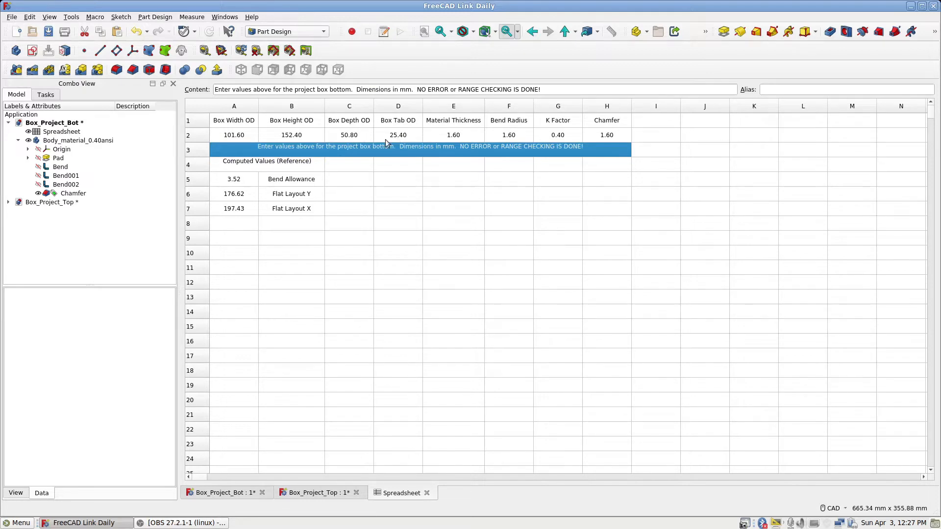
Replace the Box Height OD cell content with the formula =25.4 * 6
{"action": "left_click", "coordinate": [293, 134]}
{"action": "left_click", "coordinate": [253, 89]}
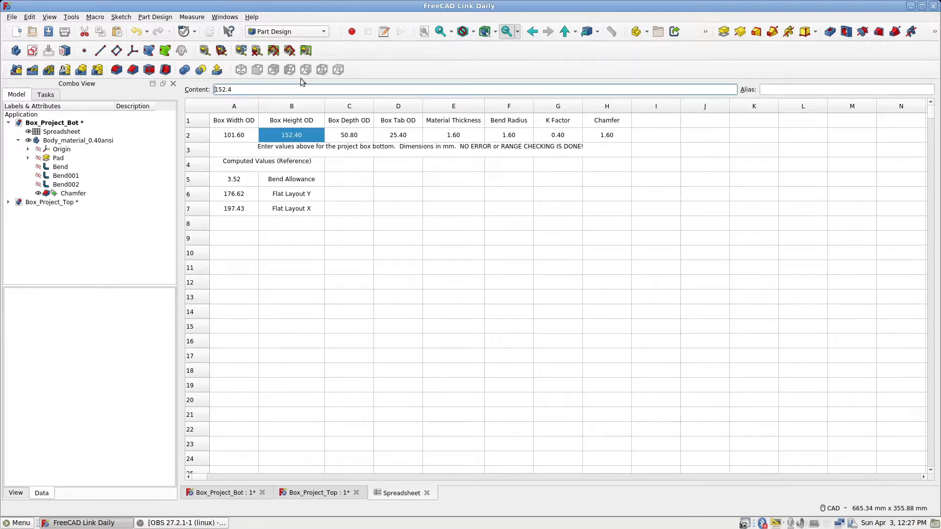
{"action": "key", "text": "Home"}
{"action": "type", "text": "="}
{"action": "key", "text": "Delete"}
{"action": "key", "text": "BackSpace"}
{"action": "key", "text": "BackSpace"}
{"action": "key", "text": "BackSpace"}
{"action": "key", "text": "BackSpace"}
{"action": "type", "text": "25.4 * 6"}
{"action": "key", "text": "Return"}
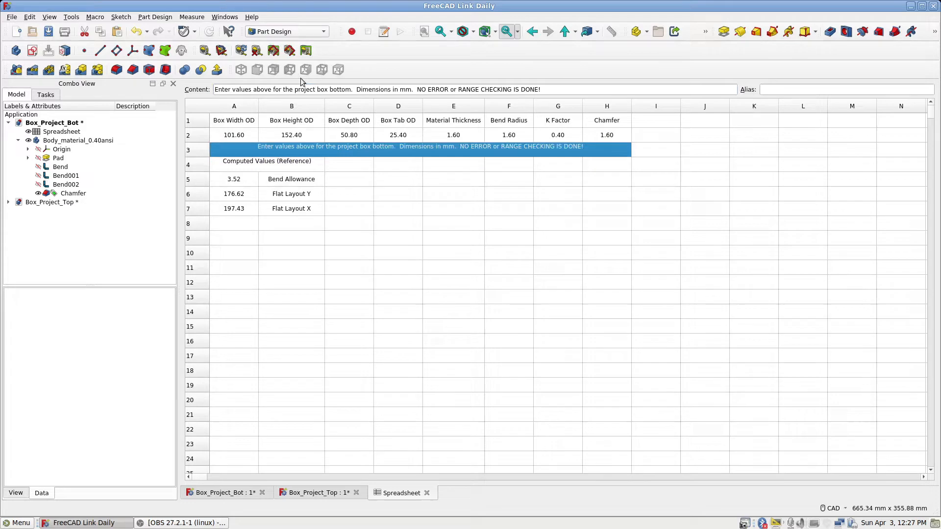
Replace the formula in the Box Height OD cell with the plain value 152.4
{"action": "left_click", "coordinate": [293, 137]}
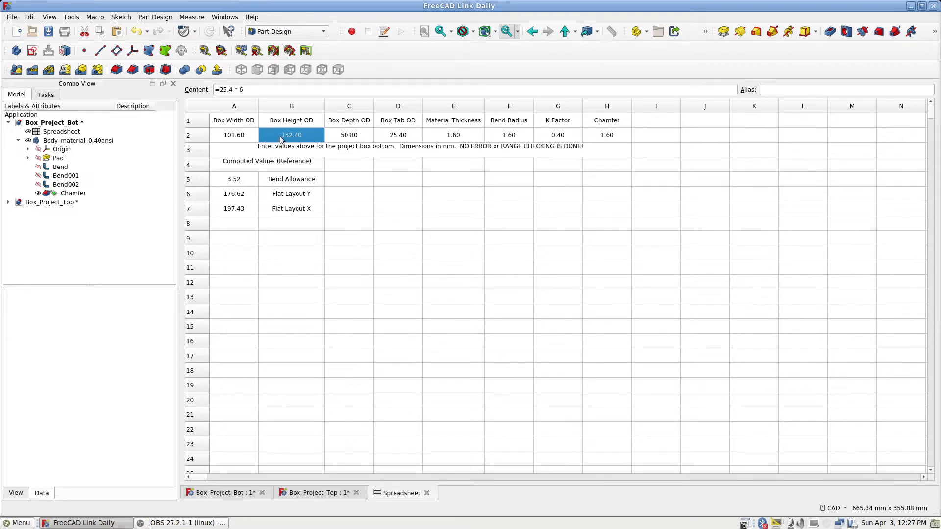
{"action": "left_click", "coordinate": [244, 90]}
{"action": "key", "text": "BackSpace"}
{"action": "key", "text": "BackSpace"}
{"action": "key", "text": "BackSpace"}
{"action": "key", "text": "BackSpace"}
{"action": "key", "text": "BackSpace"}
{"action": "key", "text": "BackSpace"}
{"action": "key", "text": "BackSpace"}
{"action": "key", "text": "BackSpace"}
{"action": "type", "text": "152.4"}
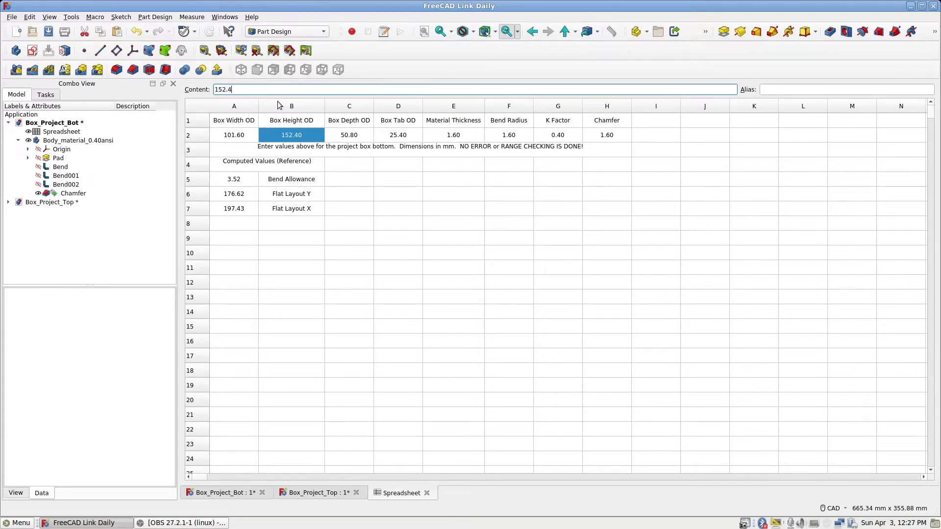
{"action": "key", "text": "Return"}
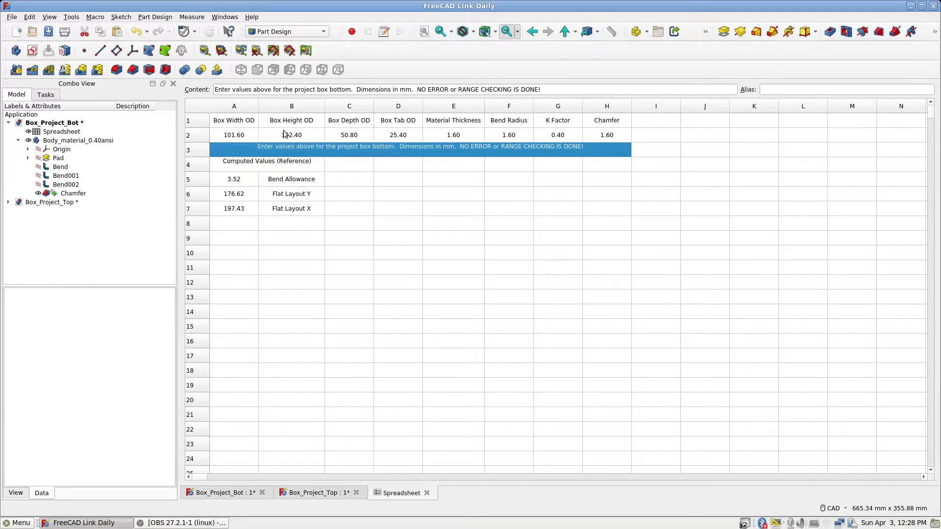
Turn on Skip recomputes for the Box_Project_Bot document
{"action": "left_click", "coordinate": [72, 124]}
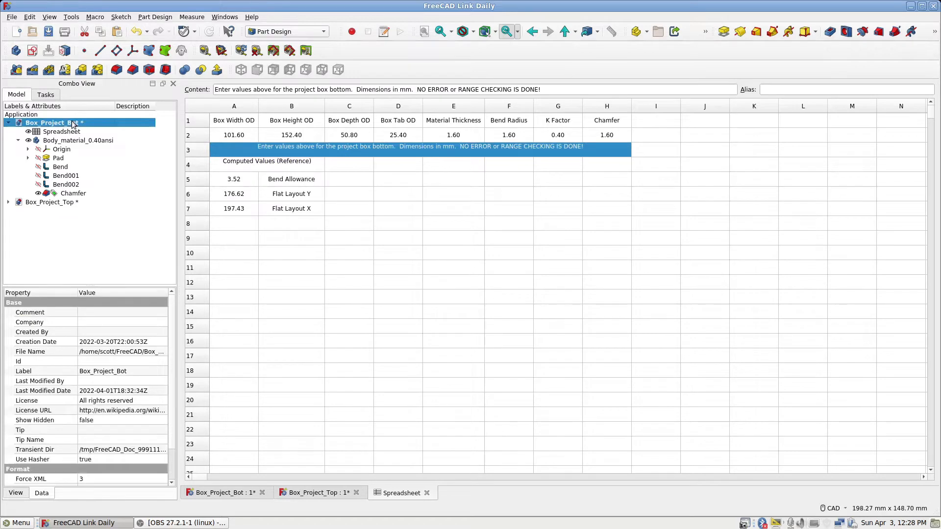
{"action": "right_click", "coordinate": [73, 124]}
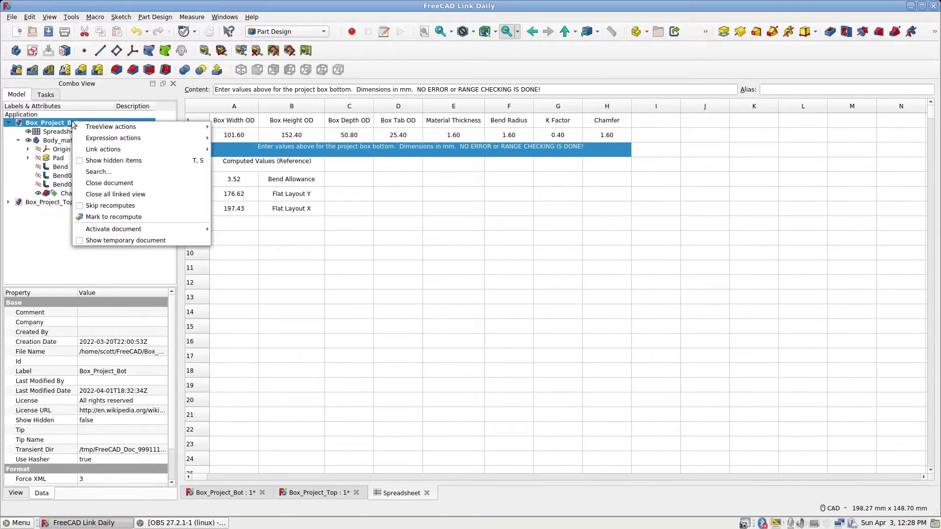
{"action": "left_click", "coordinate": [80, 206]}
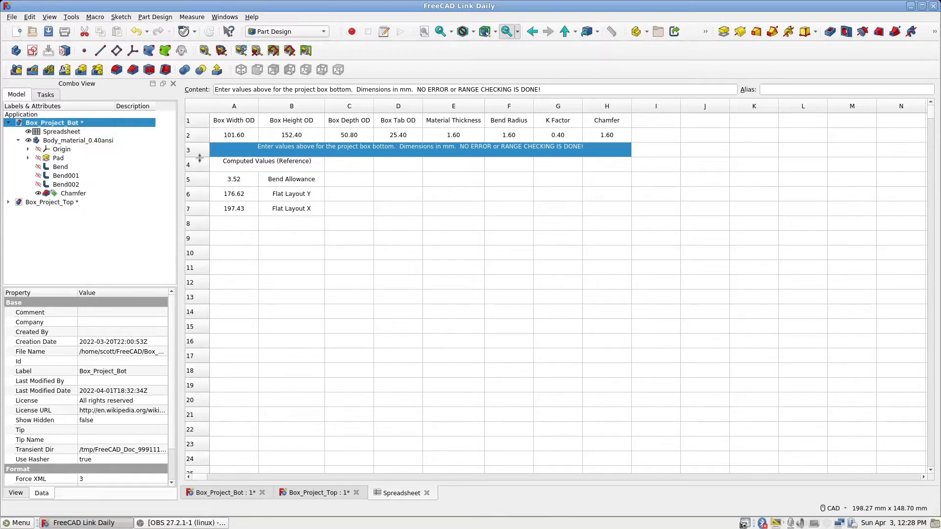
Set Box Width OD to 150 mm in the spreadsheet
{"action": "left_click", "coordinate": [241, 136]}
{"action": "left_click", "coordinate": [239, 89]}
{"action": "key", "text": "BackSpace"}
{"action": "key", "text": "BackSpace"}
{"action": "key", "text": "BackSpace"}
{"action": "key", "text": "BackSpace"}
{"action": "key", "text": "BackSpace"}
{"action": "type", "text": "150"}
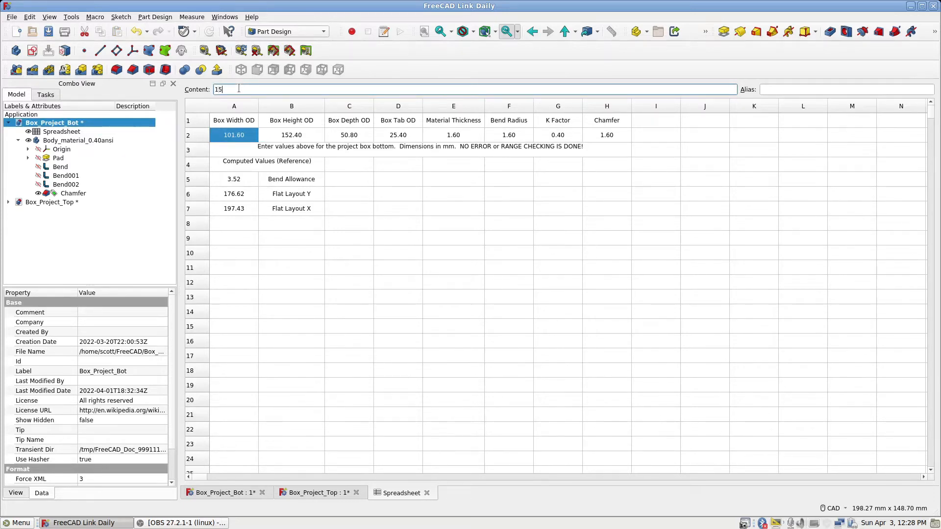
Set Box Height OD to 200 mm in the spreadsheet
{"action": "left_click", "coordinate": [271, 136]}
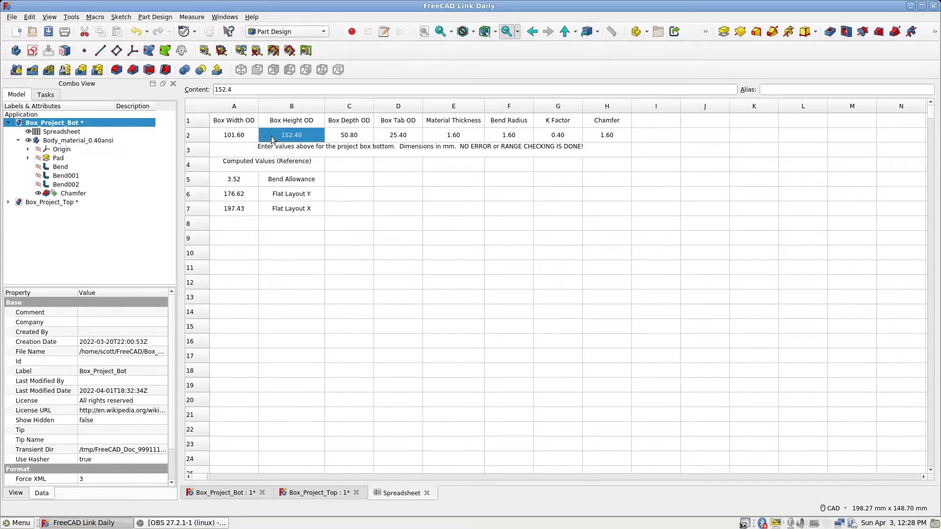
{"action": "left_click", "coordinate": [238, 89]}
{"action": "key", "text": "BackSpace"}
{"action": "key", "text": "BackSpace"}
{"action": "key", "text": "BackSpace"}
{"action": "key", "text": "BackSpace"}
{"action": "key", "text": "BackSpace"}
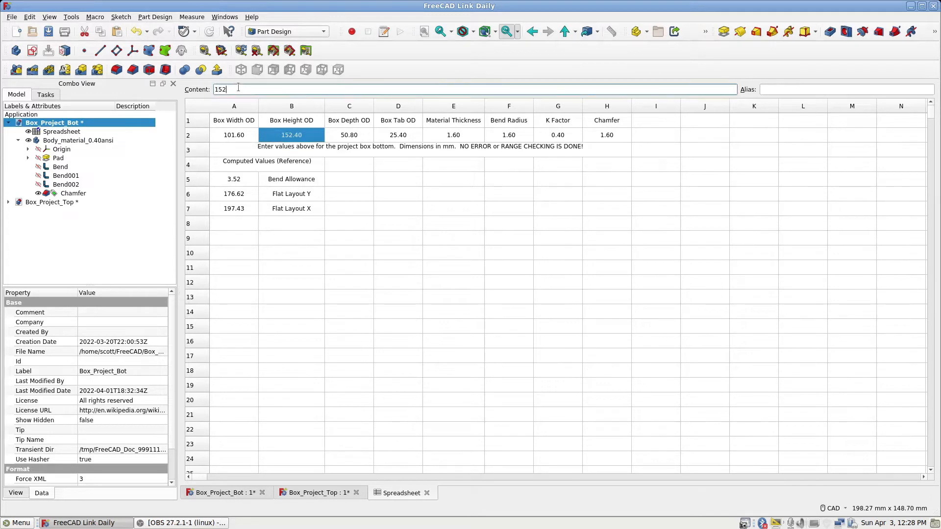
{"action": "type", "text": "200"}
Set Box Depth OD to 60 mm in the spreadsheet
{"action": "left_click", "coordinate": [342, 136]}
{"action": "left_click", "coordinate": [236, 91]}
{"action": "key", "text": "BackSpace"}
{"action": "key", "text": "BackSpace"}
{"action": "key", "text": "BackSpace"}
{"action": "key", "text": "BackSpace"}
{"action": "type", "text": "60"}
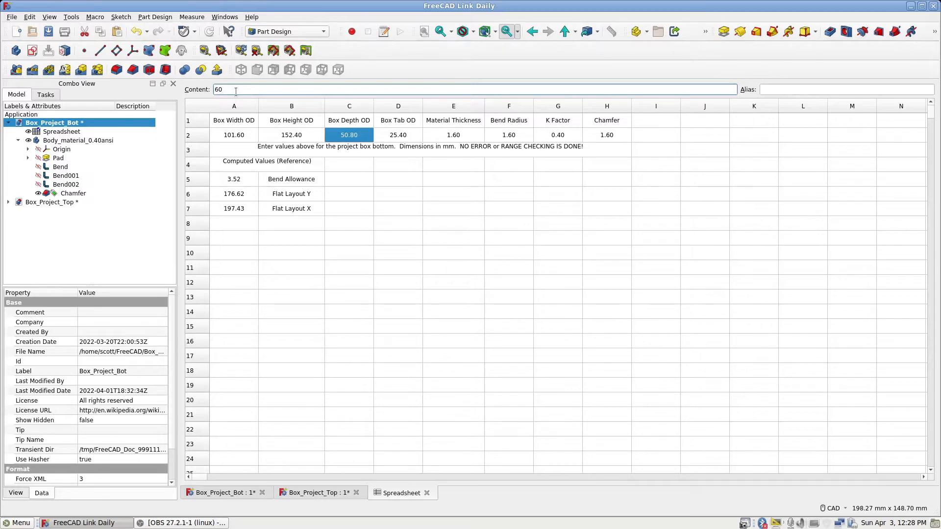
{"action": "left_click", "coordinate": [395, 134]}
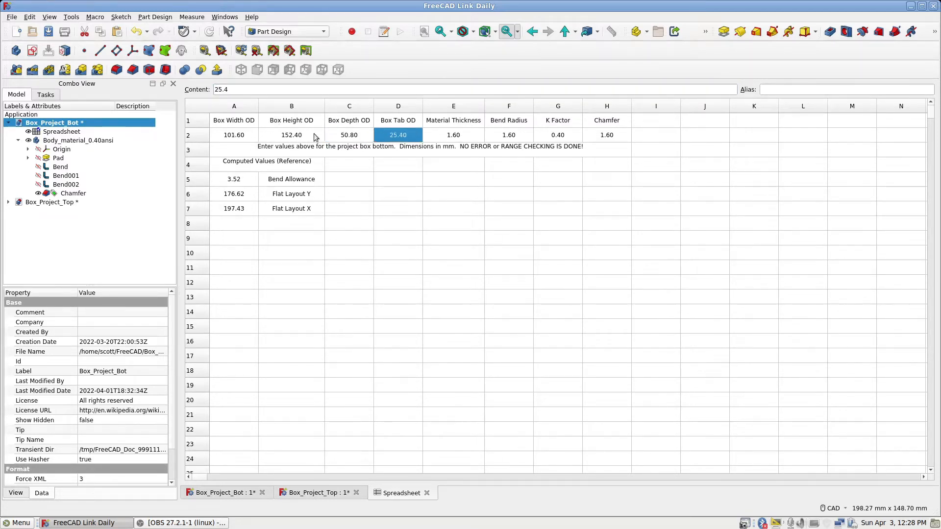
Check the stored contents of the width, height and depth cells against the bottom model's 3D view
{"action": "left_click", "coordinate": [240, 138]}
{"action": "type", "text": "150"}
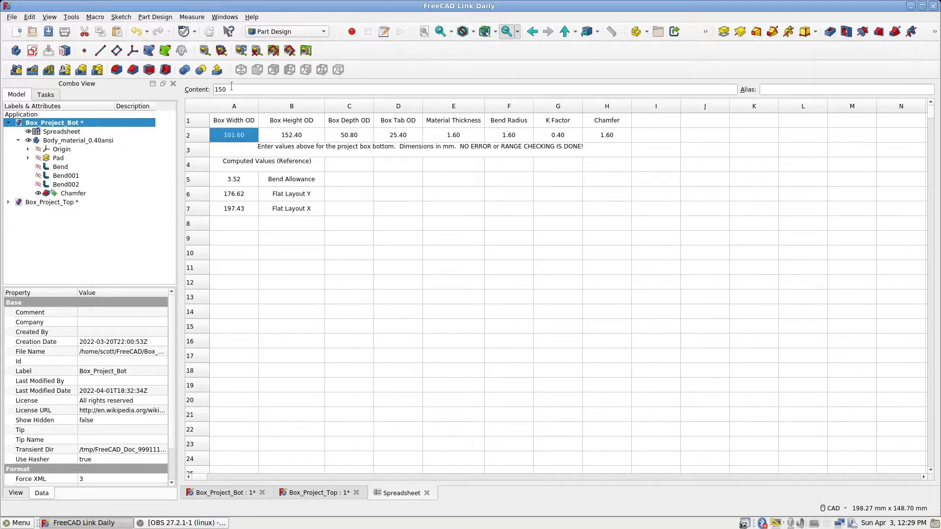
{"action": "left_click", "coordinate": [270, 136]}
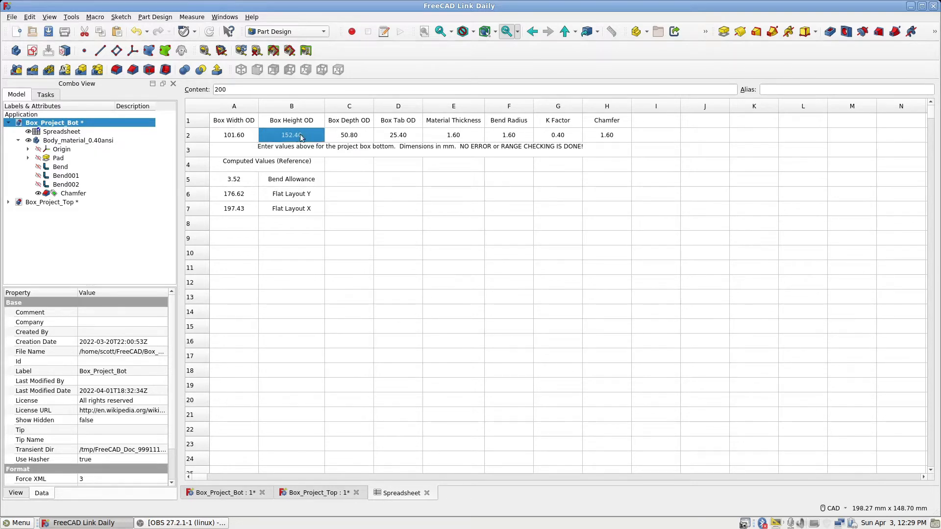
{"action": "left_click", "coordinate": [336, 137]}
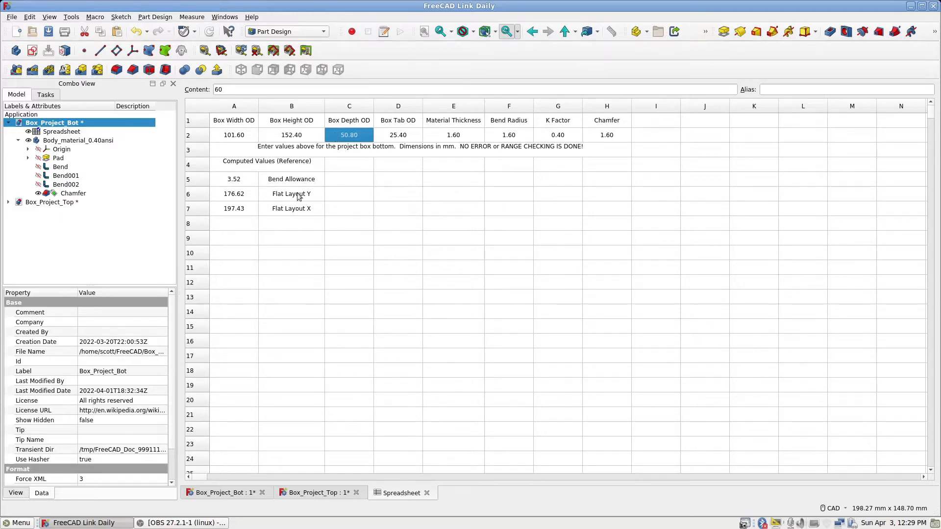
{"action": "left_click", "coordinate": [223, 493]}
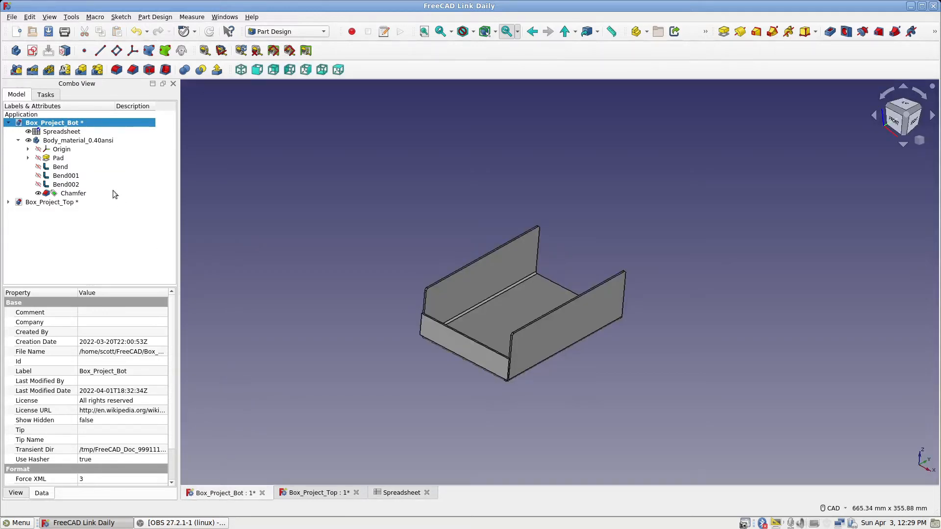
Turn off Skip recomputes for Box_Project_Bot and recompute the document
{"action": "right_click", "coordinate": [88, 123]}
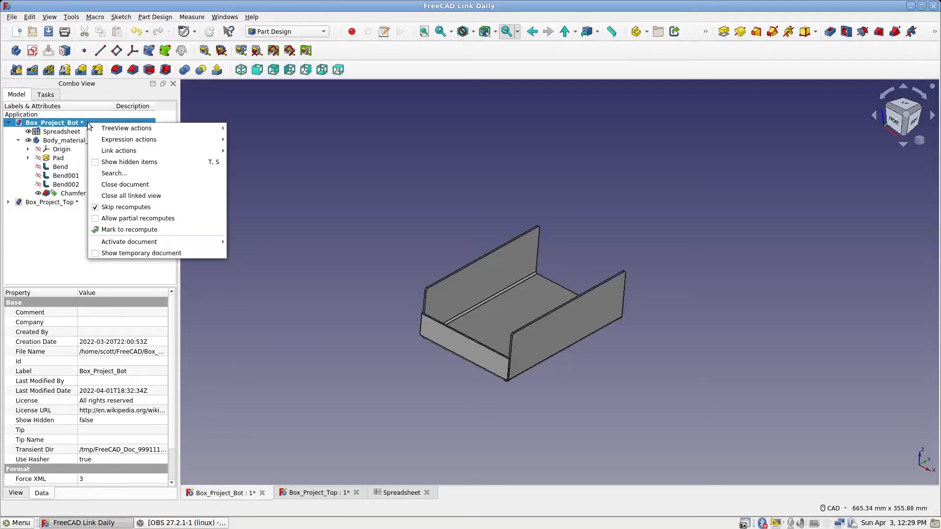
{"action": "left_click", "coordinate": [96, 207]}
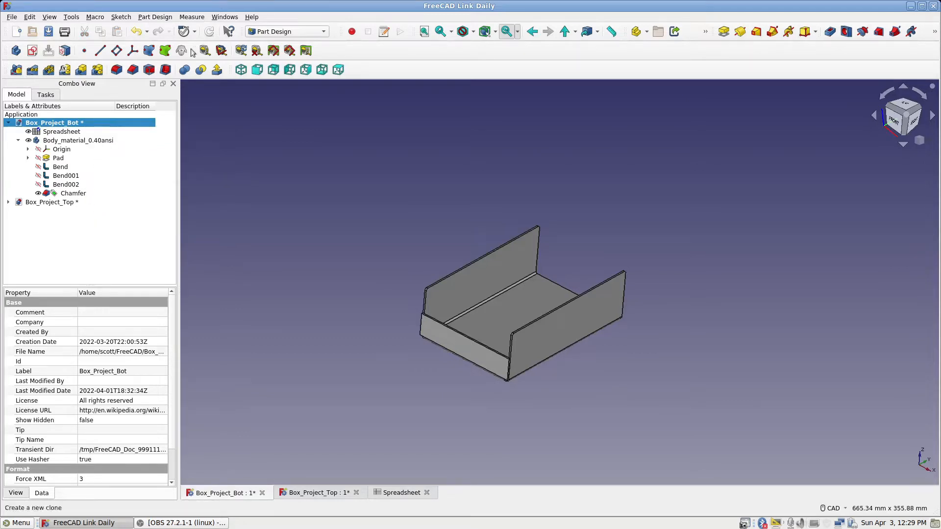
{"action": "left_click", "coordinate": [210, 33]}
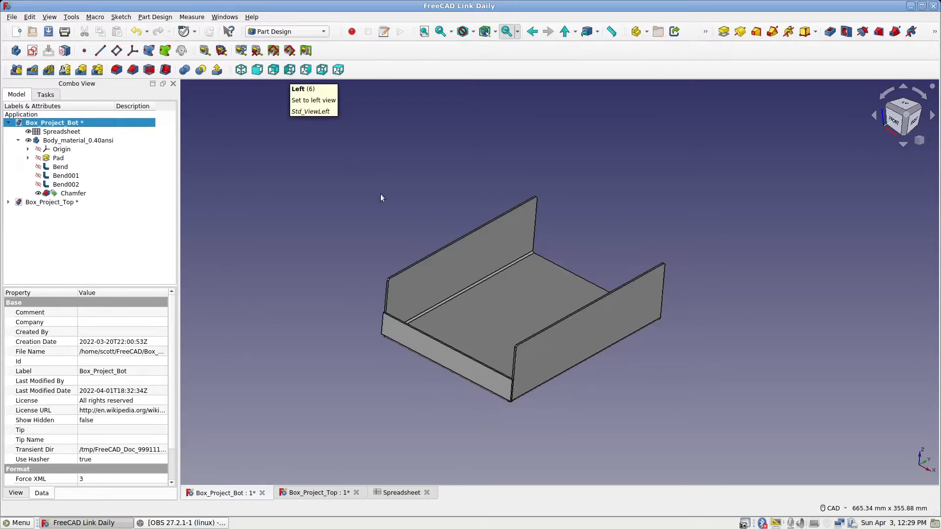
Examine the resized bottom model up close and recheck the document's Skip recomputes setting
{"action": "scroll", "coordinate": [466, 248], "scroll_direction": "up", "scroll_amount": 2}
{"action": "scroll", "coordinate": [466, 249], "scroll_direction": "up", "scroll_amount": 1}
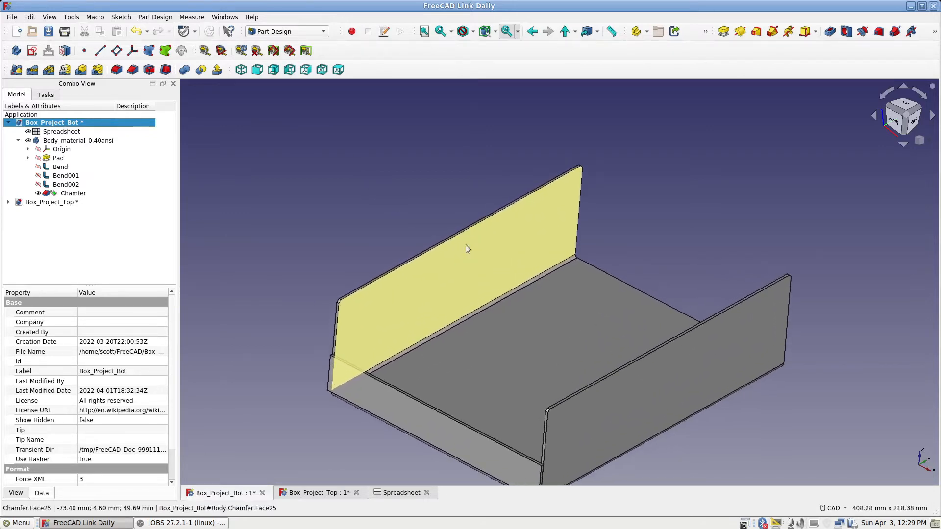
{"action": "middle_click_drag", "start_coordinate": [486, 287], "coordinate": [487, 226]}
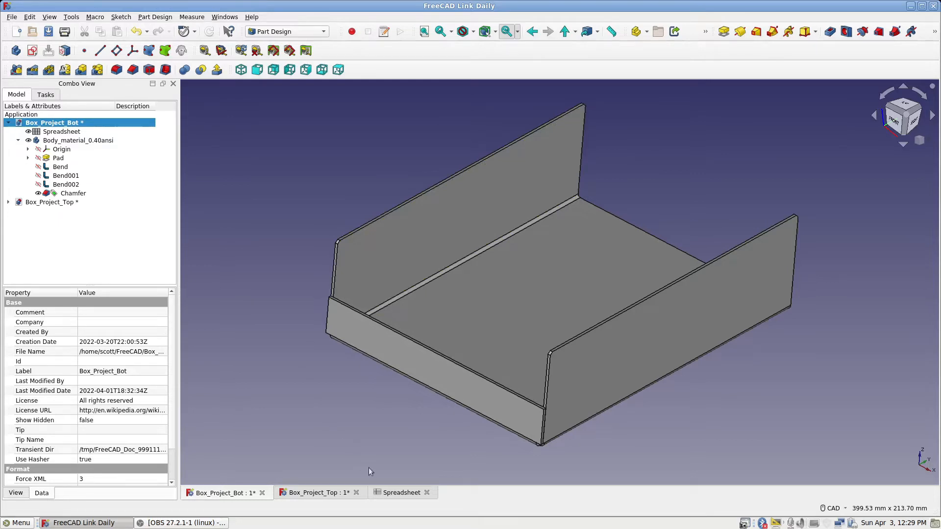
{"action": "right_click", "coordinate": [120, 122]}
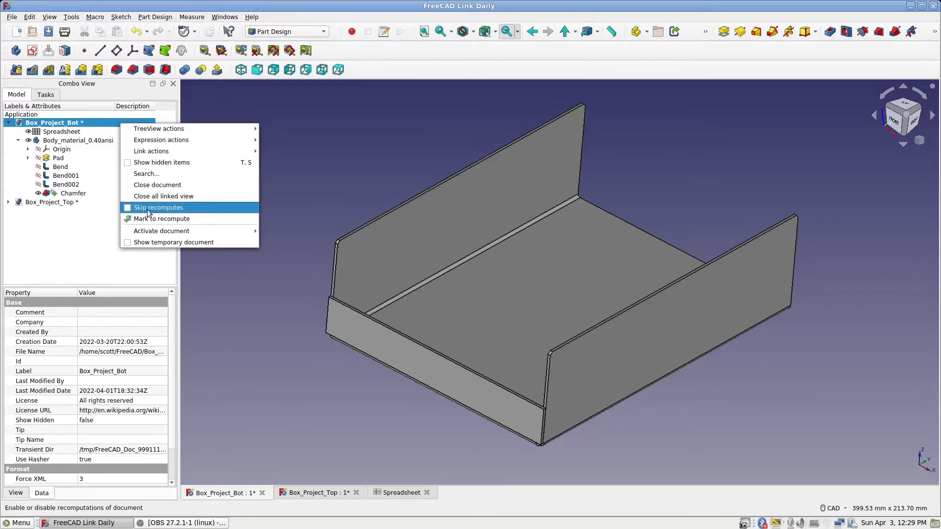
{"action": "left_click", "coordinate": [215, 290]}
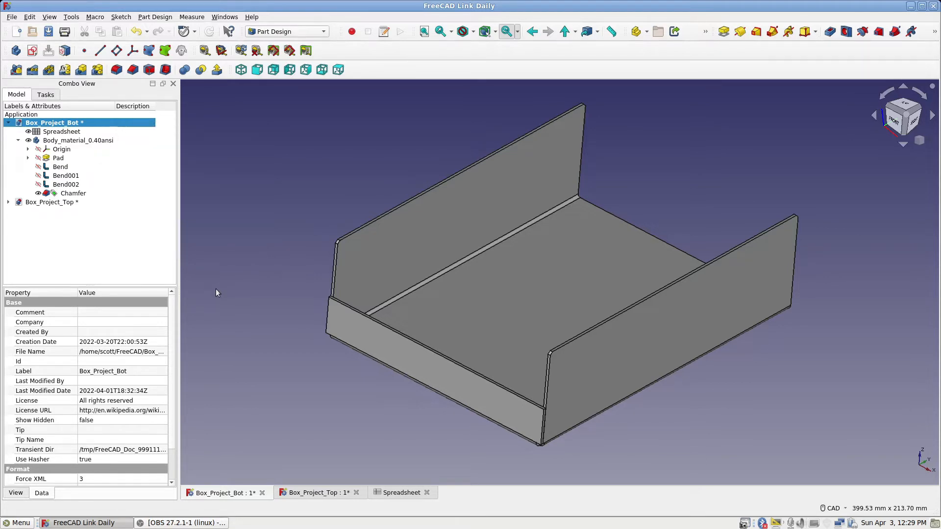
Restore Box Width OD to 101.6 mm and Box Height OD to 152.4 mm in the spreadsheet
{"action": "left_click", "coordinate": [395, 491]}
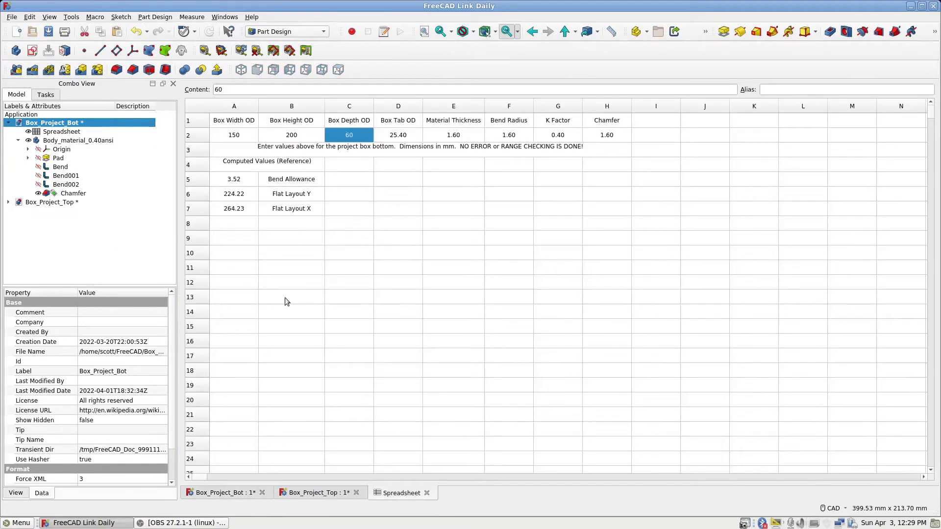
{"action": "left_click", "coordinate": [233, 140]}
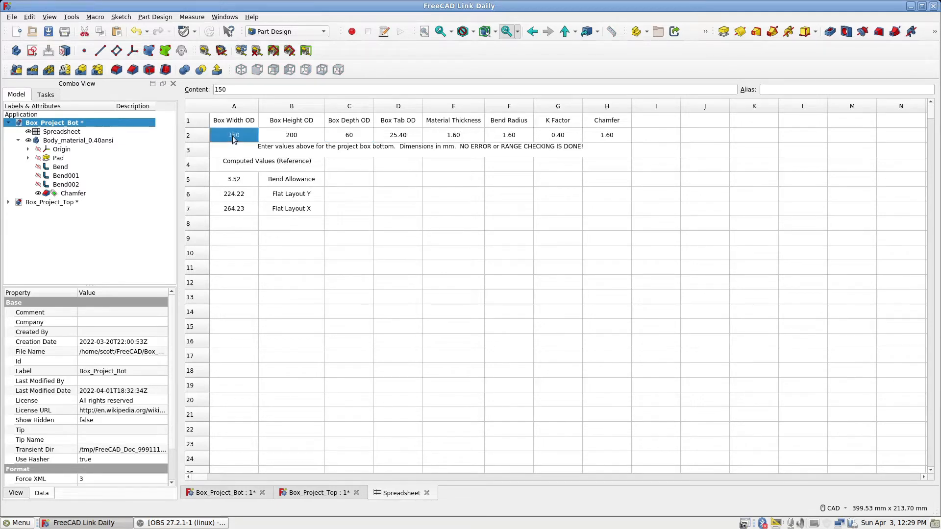
{"action": "type", "text": "101.6"}
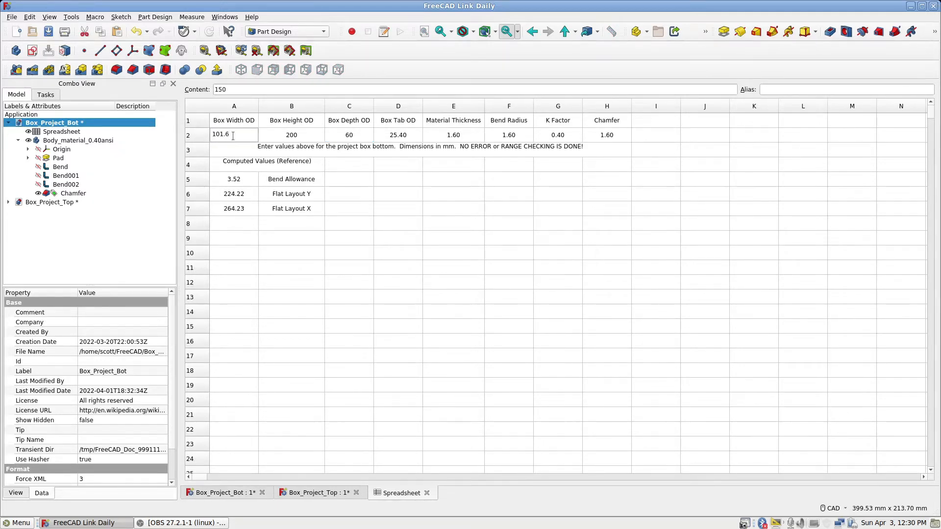
{"action": "left_click", "coordinate": [283, 139]}
{"action": "type", "text": "1"}
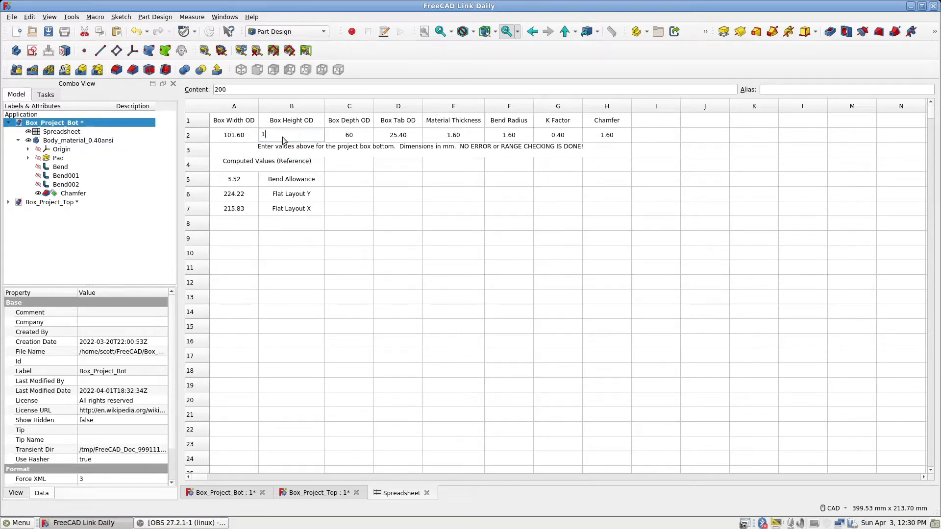
{"action": "type", "text": "52.4"}
{"action": "left_click", "coordinate": [282, 136]}
{"action": "key", "text": "Down"}
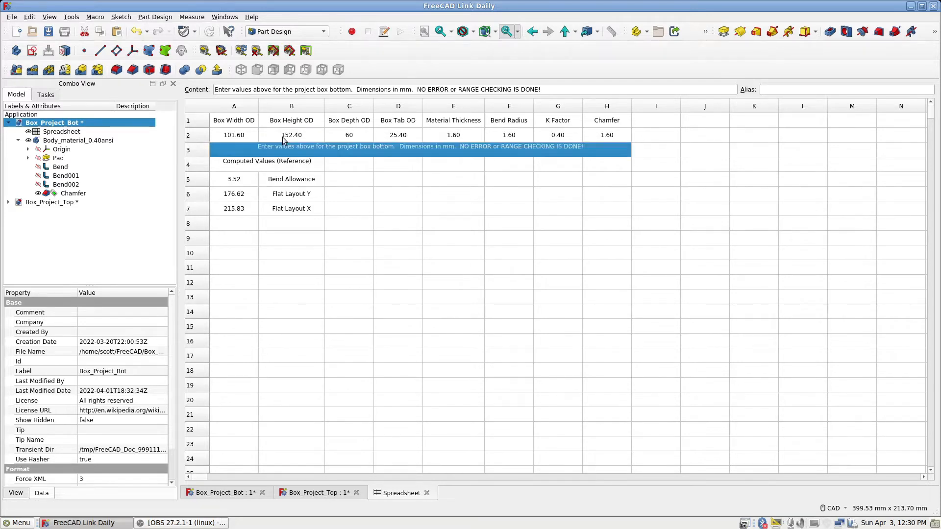
Restore Box Depth OD to 50.8 mm in the spreadsheet
{"action": "left_click", "coordinate": [346, 137]}
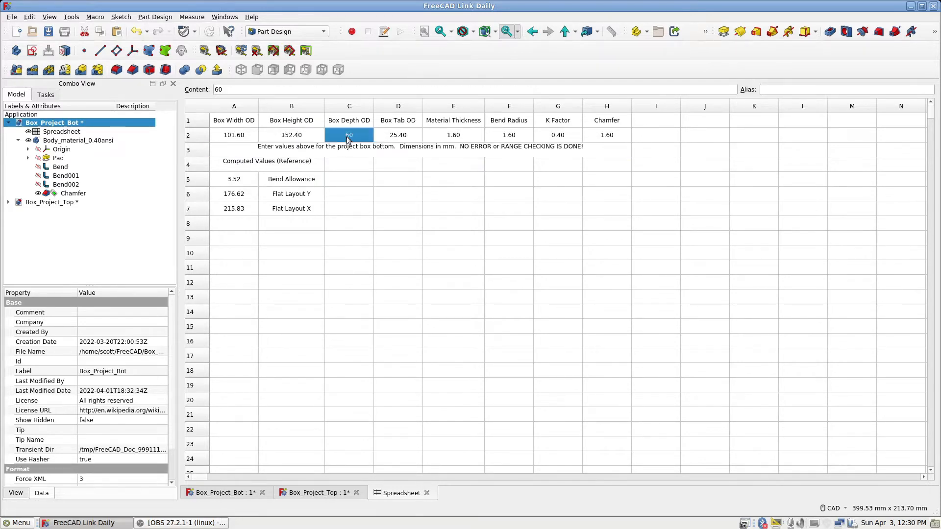
{"action": "type", "text": "50.8"}
{"action": "key", "text": "Return"}
{"action": "key", "text": "Down"}
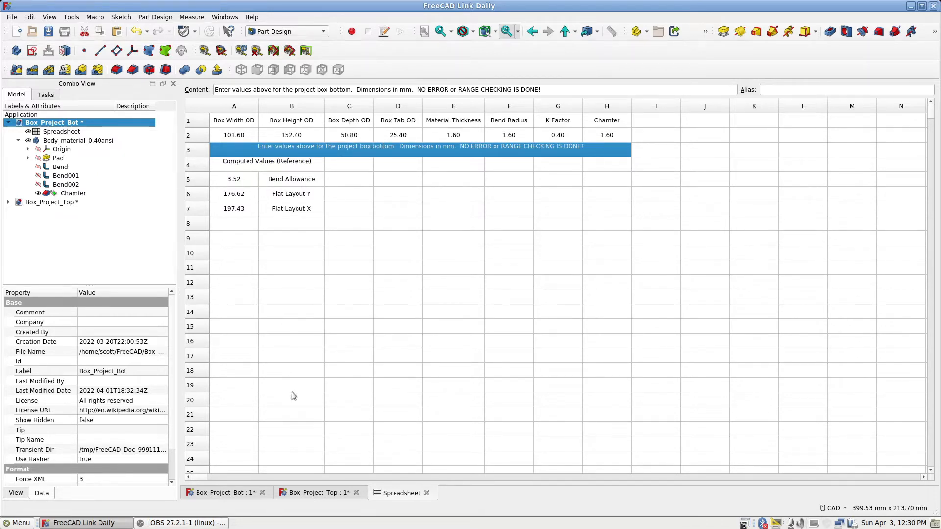
Examine the bottom model at an angle and in front view, including its side walls, front tab and bends
{"action": "left_click", "coordinate": [225, 493]}
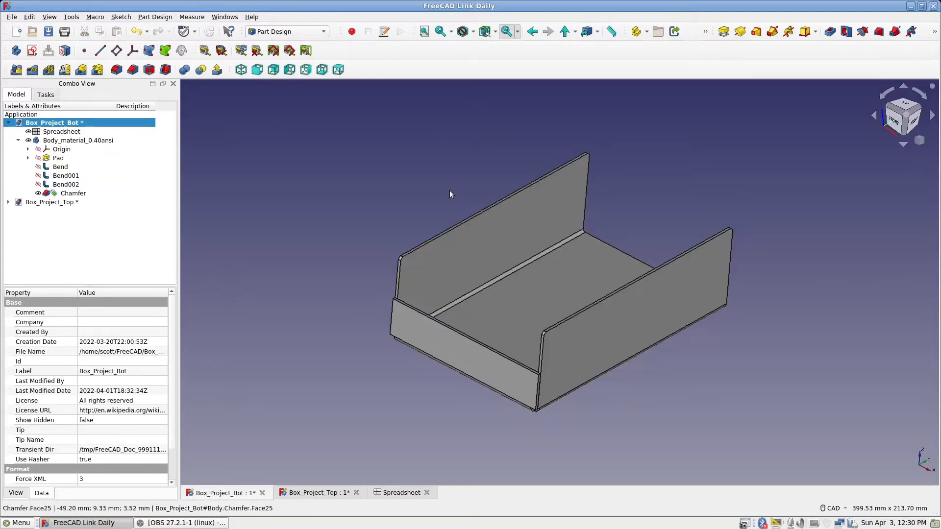
{"action": "scroll", "coordinate": [451, 194], "scroll_direction": "up", "scroll_amount": 2}
{"action": "middle_click_drag", "start_coordinate": [450, 195], "coordinate": [404, 136]}
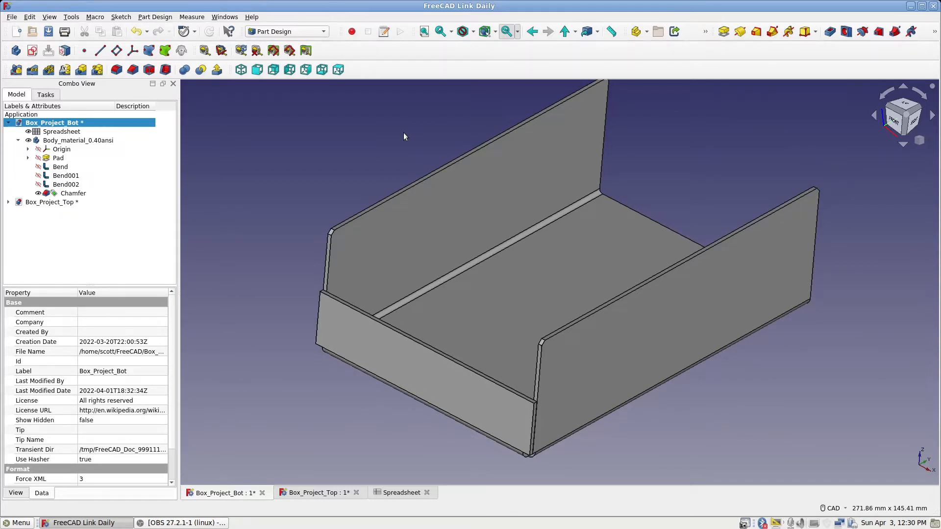
{"action": "left_click", "coordinate": [256, 70]}
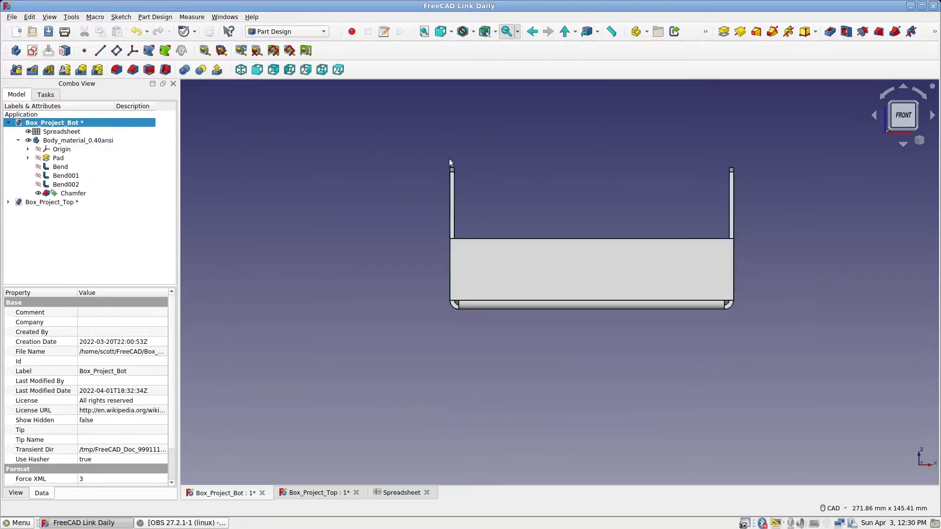
{"action": "middle_click_drag", "start_coordinate": [551, 174], "coordinate": [459, 220]}
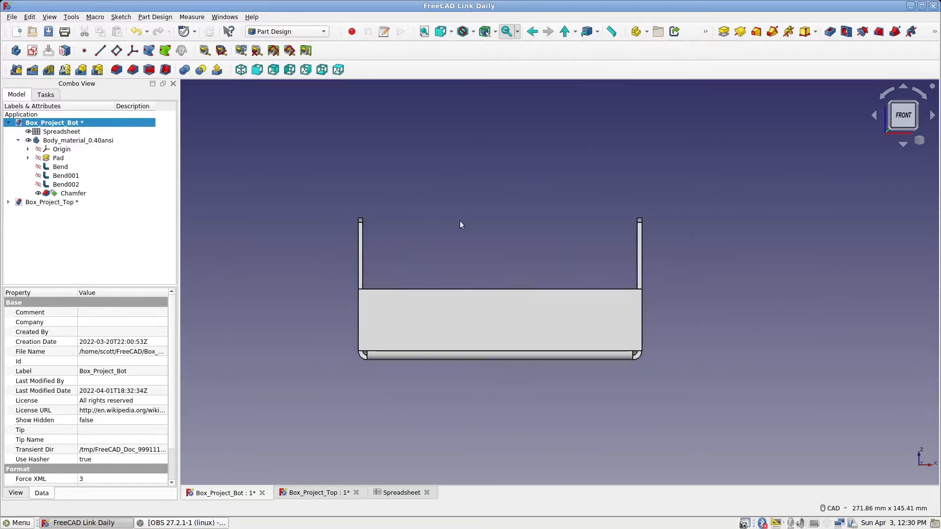
{"action": "scroll", "coordinate": [460, 221], "scroll_direction": "up", "scroll_amount": 1}
{"action": "scroll", "coordinate": [460, 225], "scroll_direction": "up", "scroll_amount": 2}
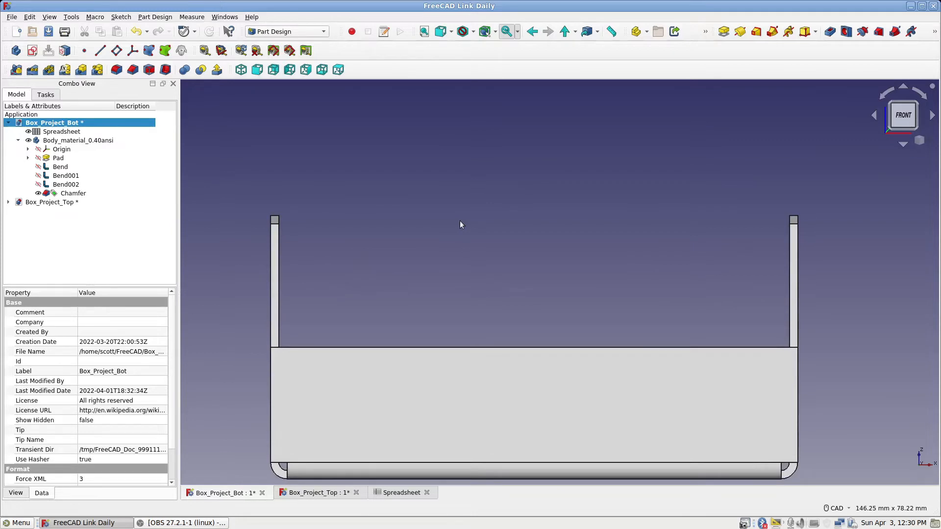
{"action": "middle_click_drag", "start_coordinate": [459, 220], "coordinate": [470, 180]}
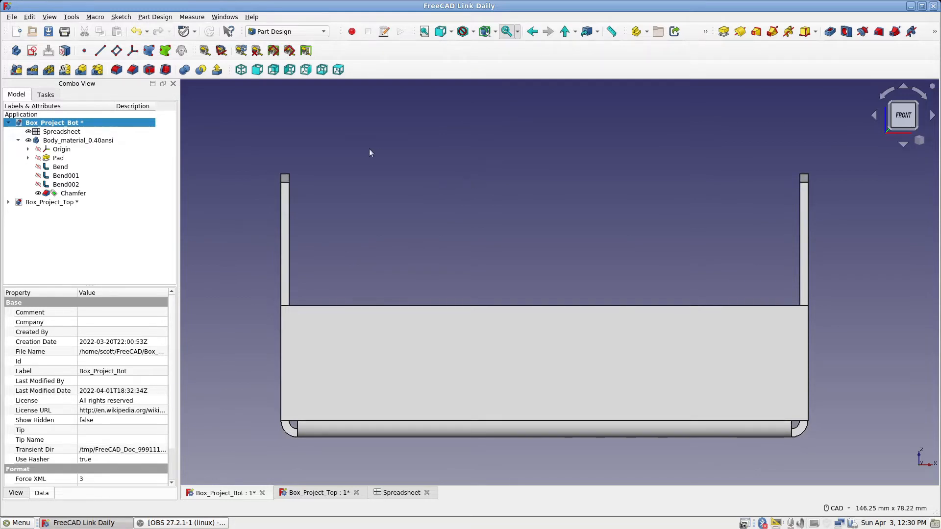
Measure the bottom's overall width between the outer upper corners of its side walls, then clear the measurement and finish measuring
{"action": "left_click", "coordinate": [204, 51]}
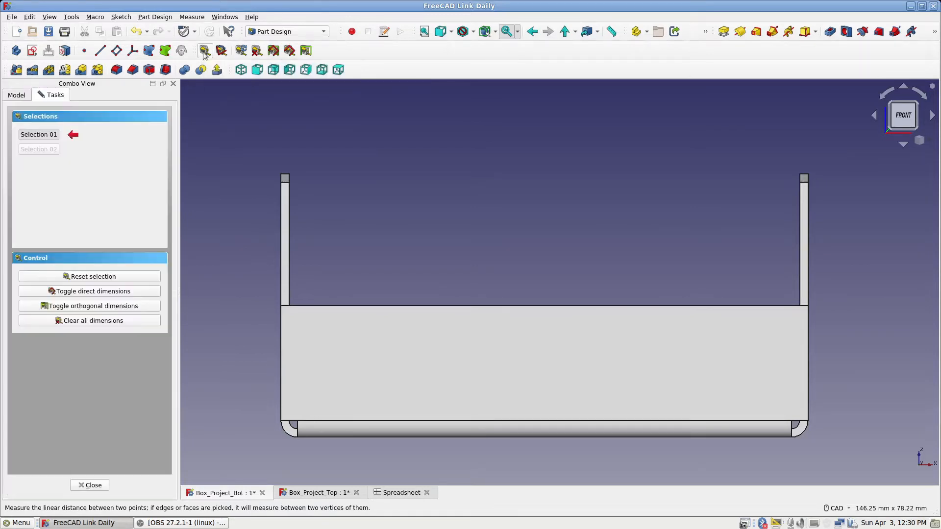
{"action": "left_click", "coordinate": [282, 175]}
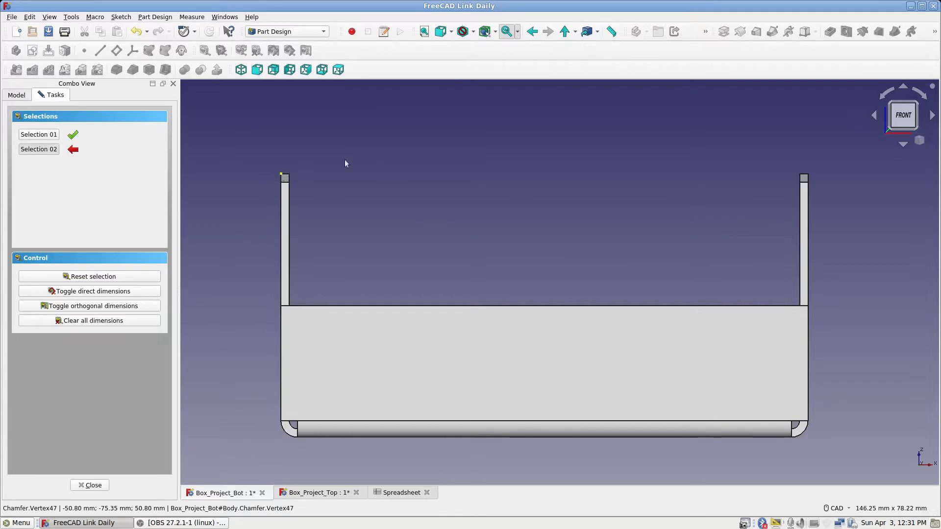
{"action": "left_click", "coordinate": [807, 172]}
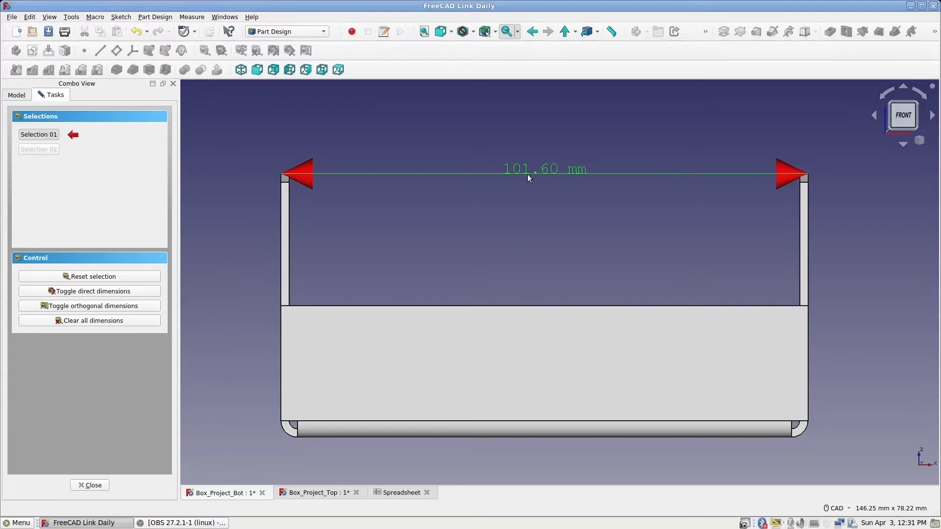
{"action": "left_click", "coordinate": [16, 96]}
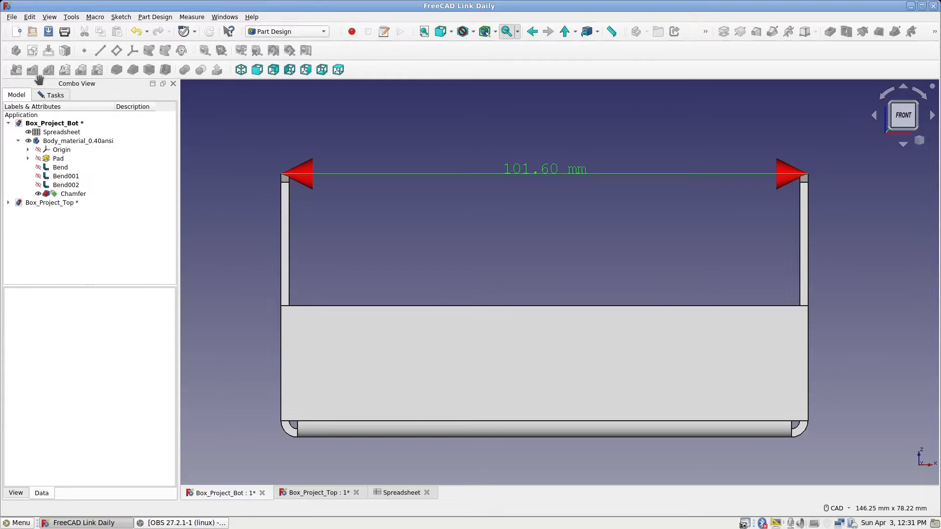
{"action": "left_click", "coordinate": [55, 98]}
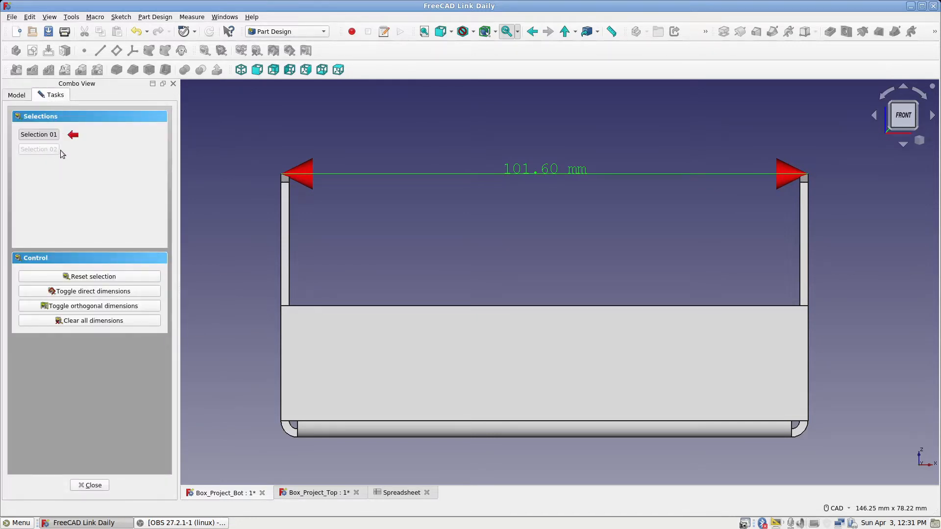
{"action": "left_click", "coordinate": [89, 322]}
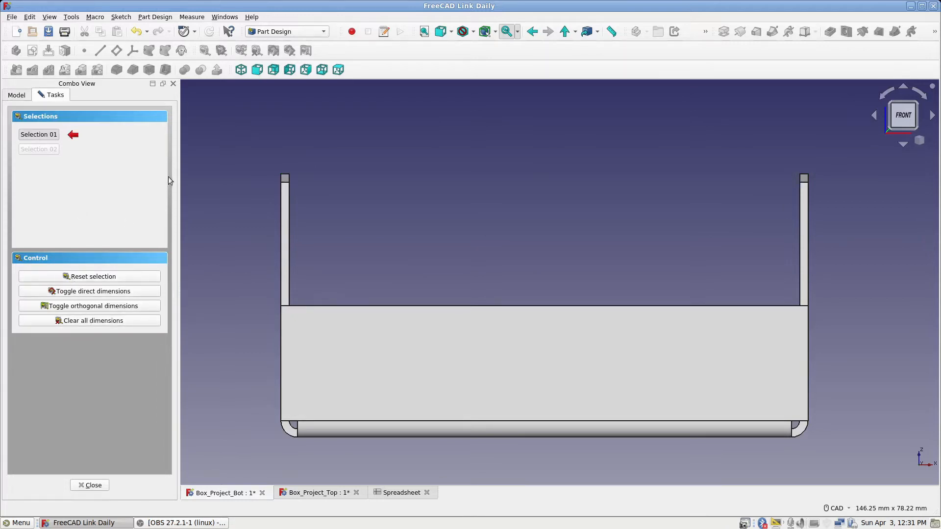
{"action": "left_click", "coordinate": [93, 485]}
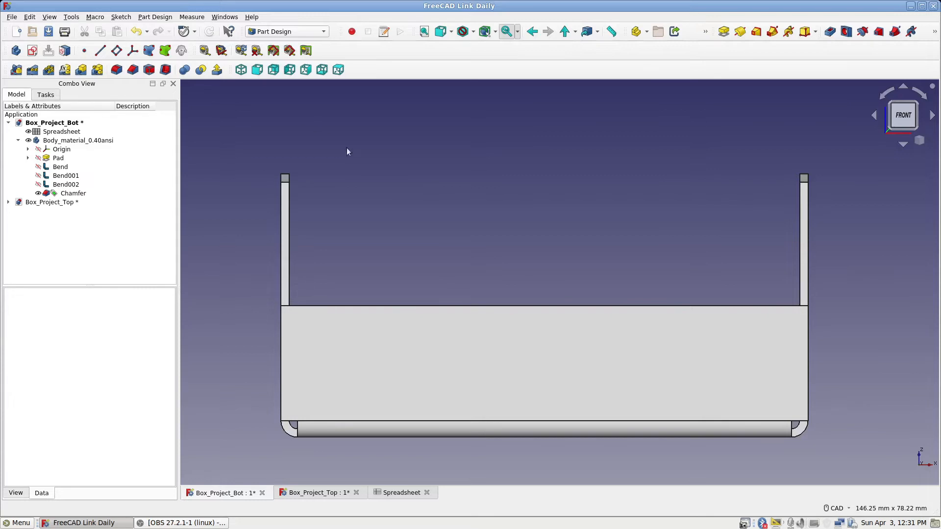
Unfold the bottom from its inner floor face in the Sheet Metal workbench, generating a projection sketch with a manual ANSI K-factor of 0.400
{"action": "left_click", "coordinate": [241, 69]}
{"action": "scroll", "coordinate": [397, 195], "scroll_direction": "down", "scroll_amount": 5}
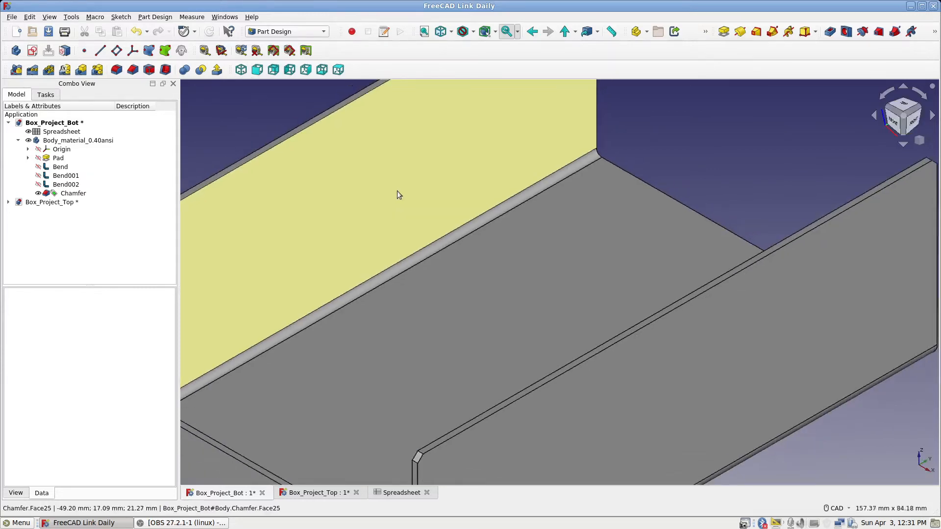
{"action": "middle_click_drag", "start_coordinate": [397, 195], "coordinate": [464, 226]}
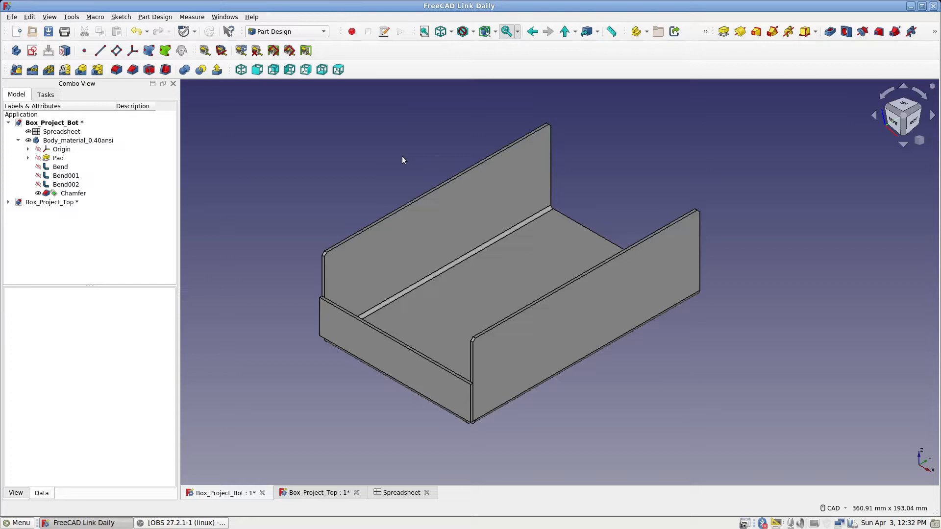
{"action": "left_click", "coordinate": [323, 31]}
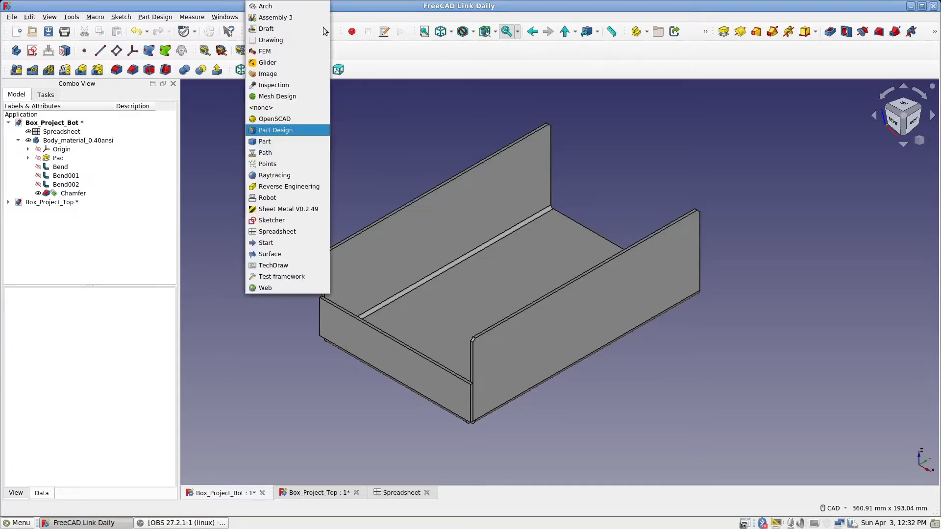
{"action": "left_click", "coordinate": [296, 212]}
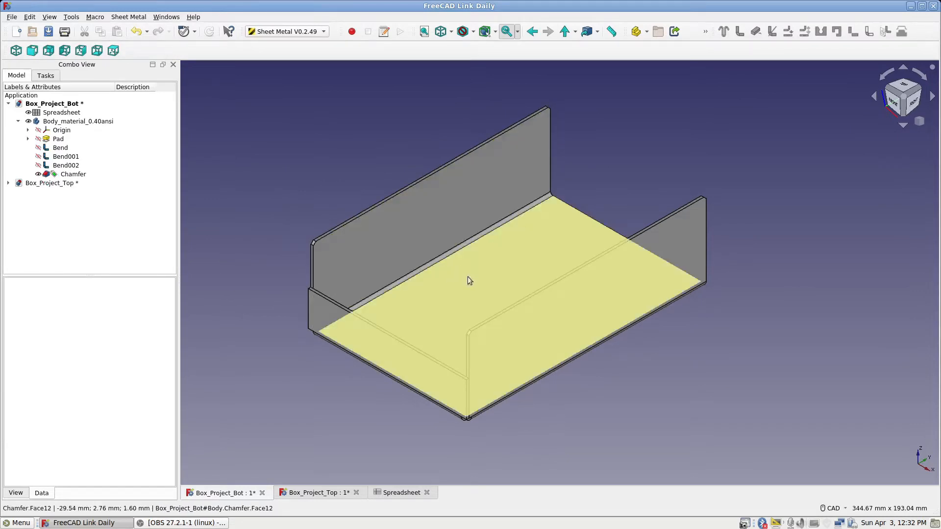
{"action": "left_click", "coordinate": [469, 281]}
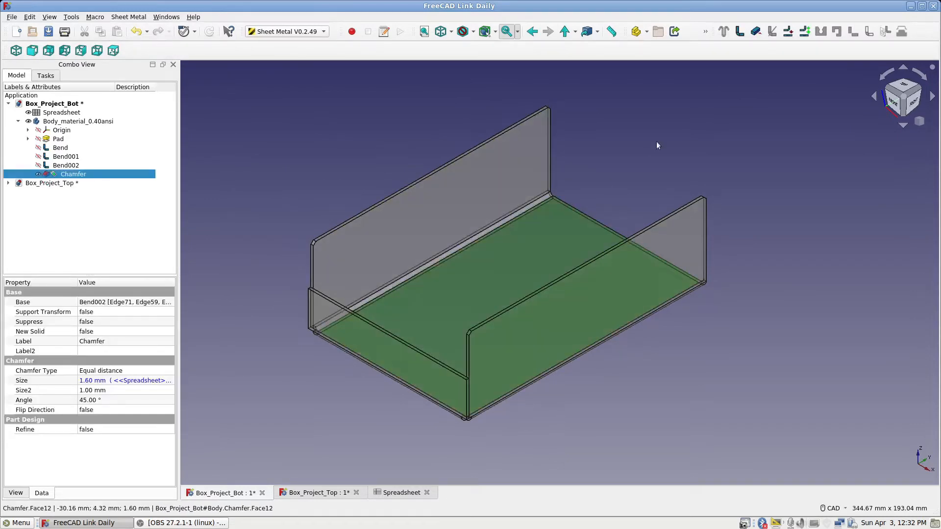
{"action": "left_click", "coordinate": [789, 31]}
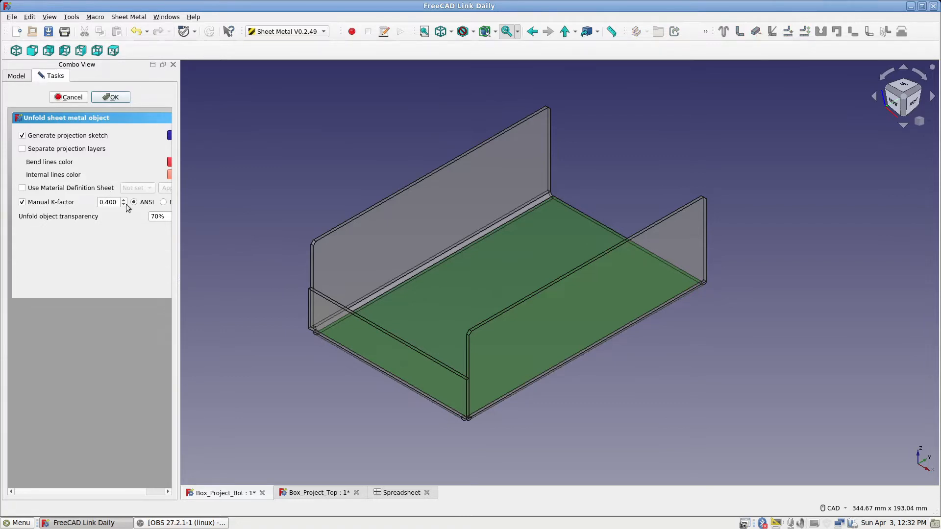
{"action": "left_click", "coordinate": [119, 97]}
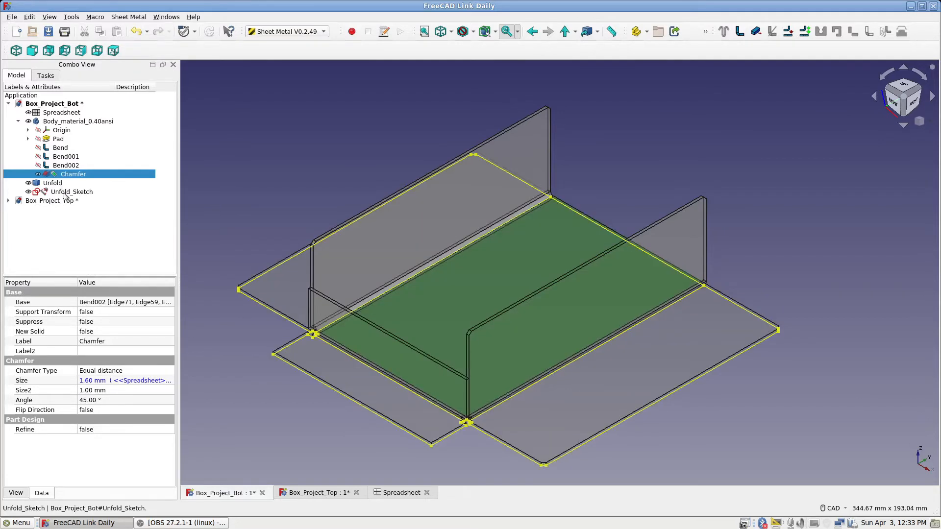
Hide the Unfold solid, clear the Chamfer selection and switch to the Part Design workbench
{"action": "left_click", "coordinate": [29, 183]}
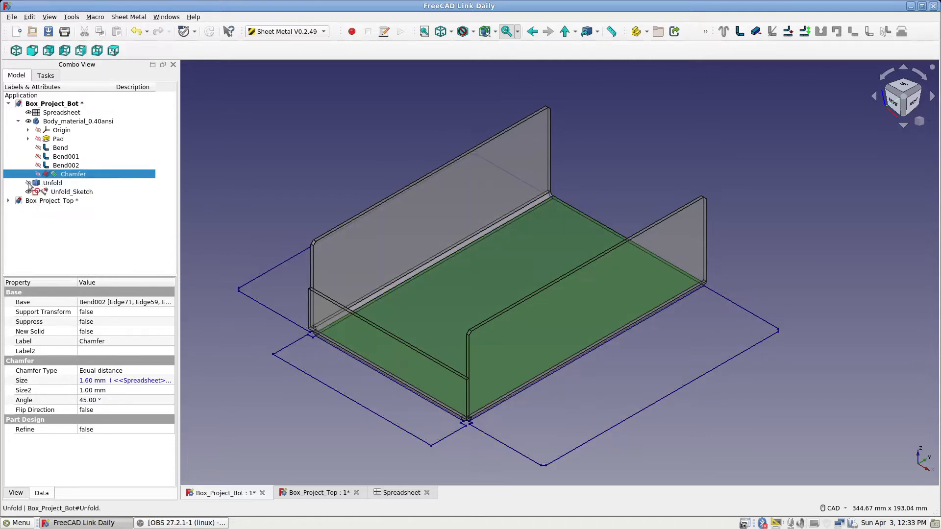
{"action": "left_click", "coordinate": [244, 170]}
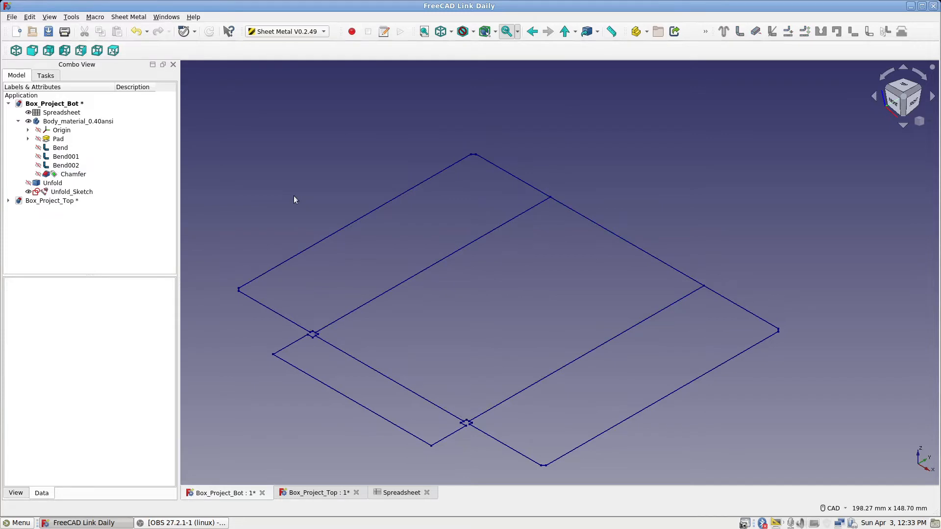
{"action": "left_click", "coordinate": [323, 32]}
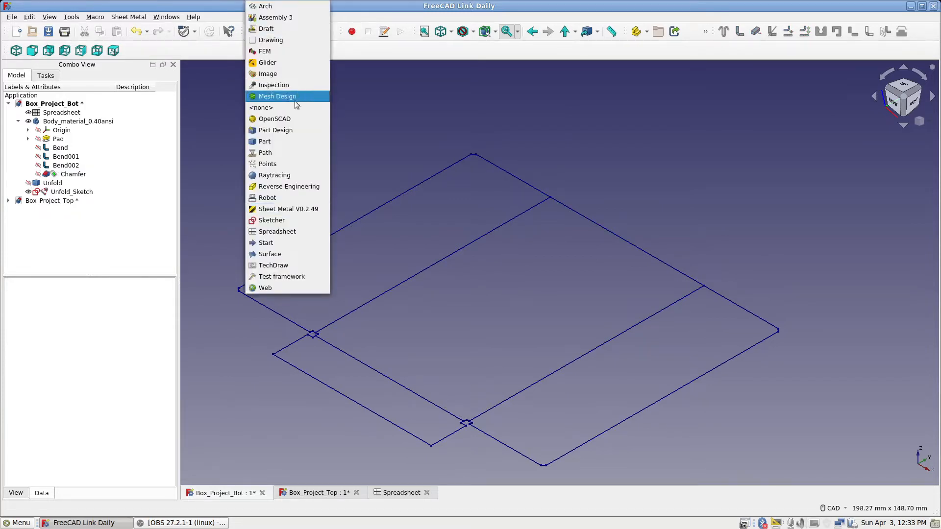
{"action": "left_click", "coordinate": [289, 131]}
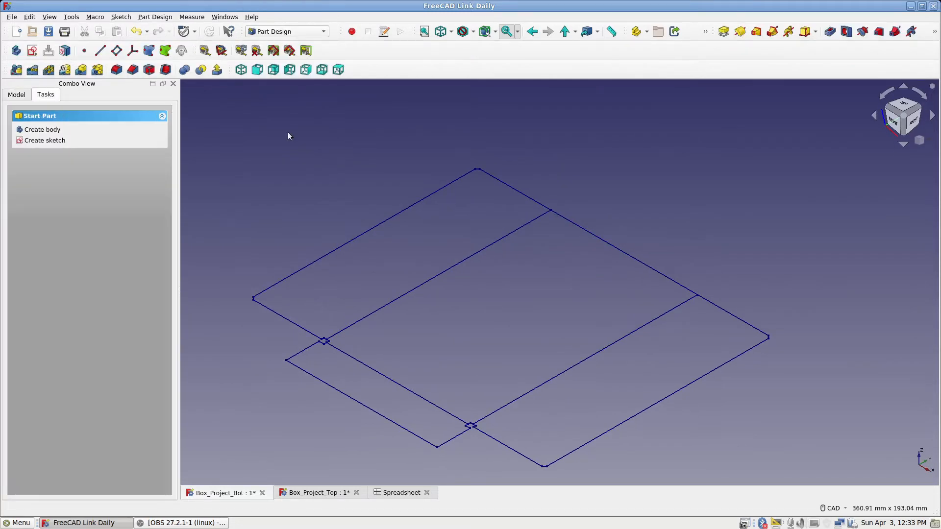
Examine the flat pattern sketch in top view, including its bend lines and the relief cutouts beside the front tab
{"action": "left_click", "coordinate": [337, 70]}
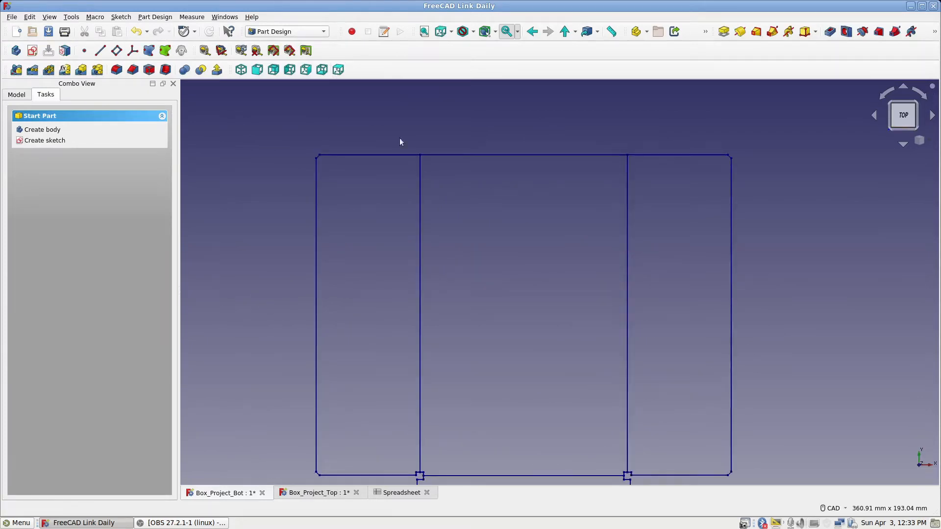
{"action": "scroll", "coordinate": [468, 201], "scroll_direction": "down", "scroll_amount": 2}
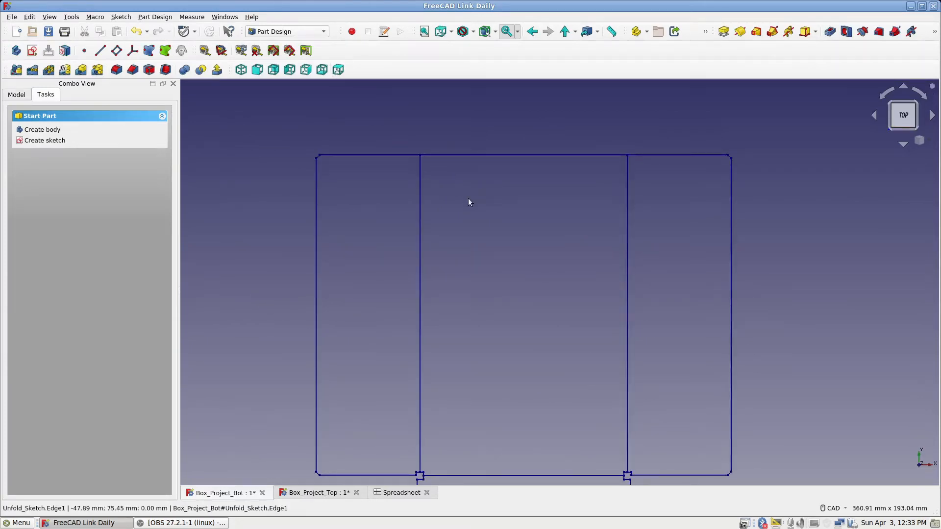
{"action": "middle_click_drag", "start_coordinate": [468, 198], "coordinate": [475, 162]}
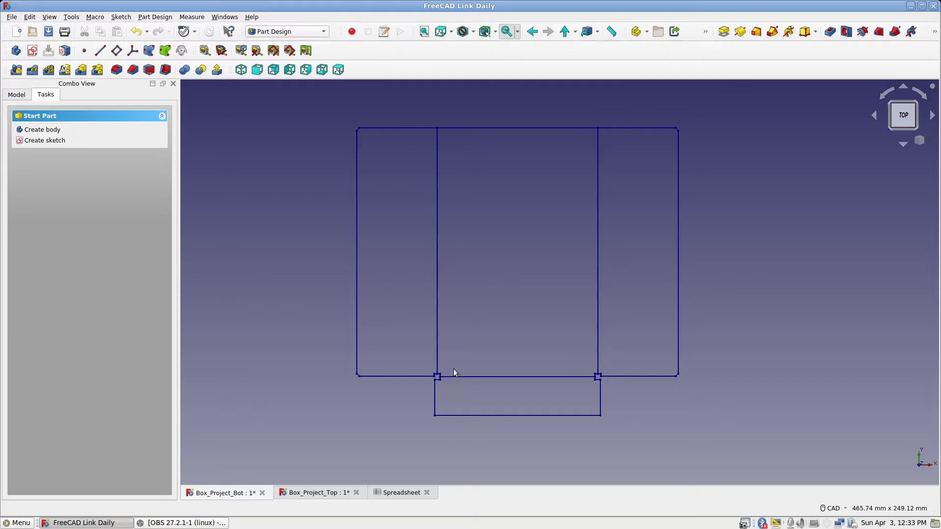
{"action": "scroll", "coordinate": [454, 372], "scroll_direction": "up", "scroll_amount": 7}
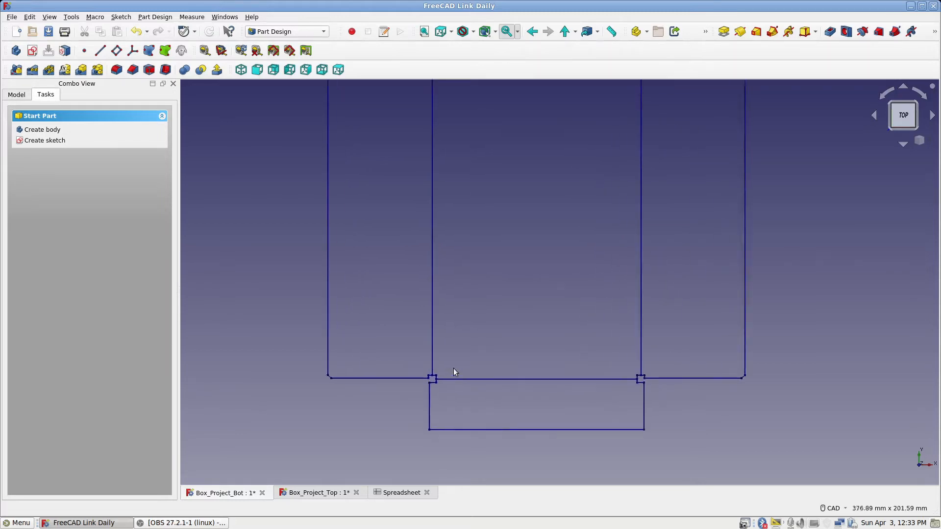
{"action": "scroll", "coordinate": [454, 368], "scroll_direction": "up", "scroll_amount": 3}
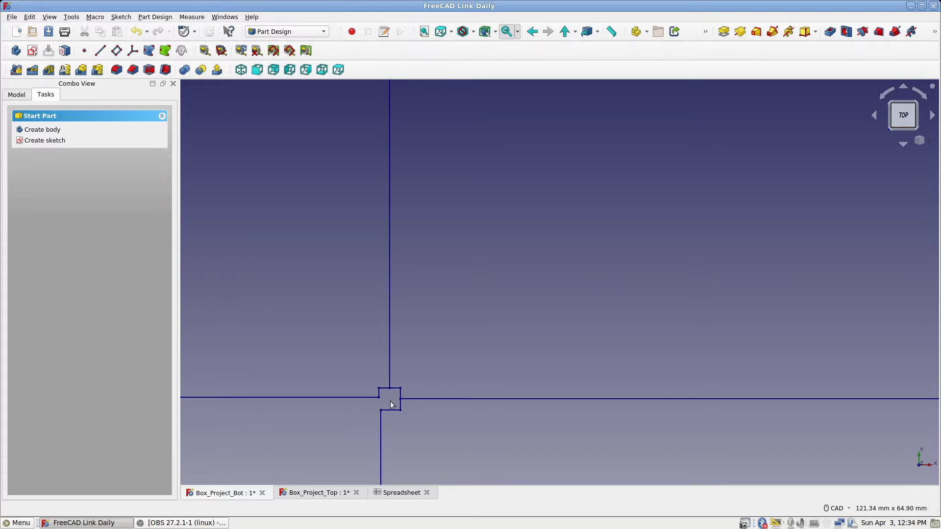
{"action": "scroll", "coordinate": [468, 275], "scroll_direction": "down", "scroll_amount": 2}
{"action": "scroll", "coordinate": [468, 274], "scroll_direction": "down", "scroll_amount": 4}
{"action": "middle_click_drag", "start_coordinate": [472, 207], "coordinate": [454, 304]}
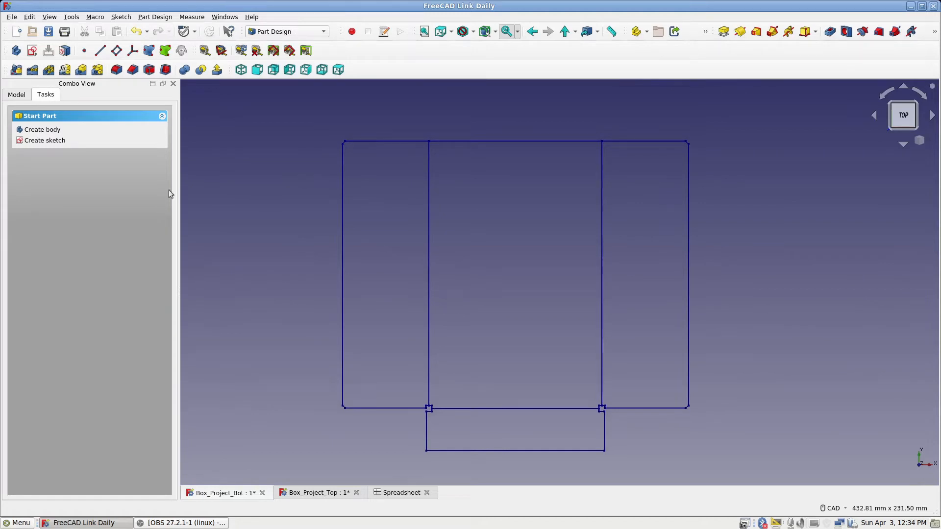
Open Unfold_Sketch for editing
{"action": "left_click", "coordinate": [16, 95]}
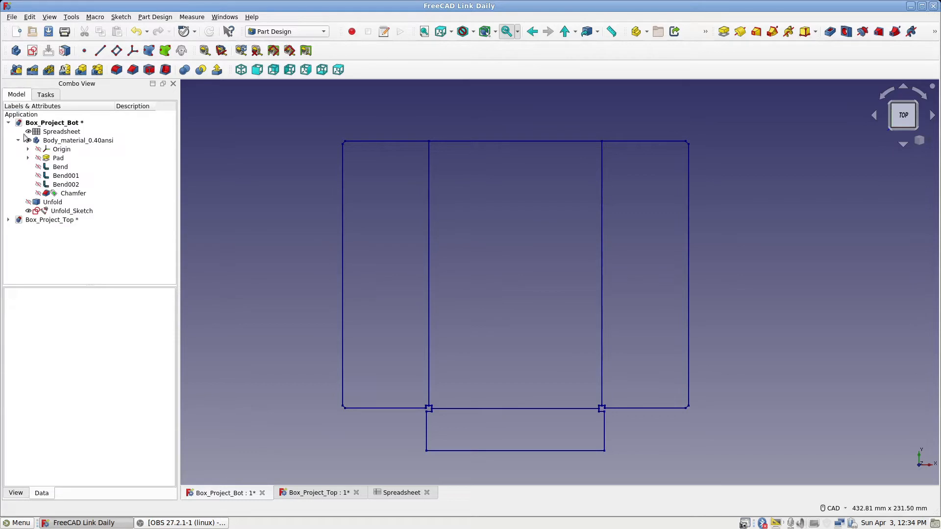
{"action": "left_click", "coordinate": [59, 213]}
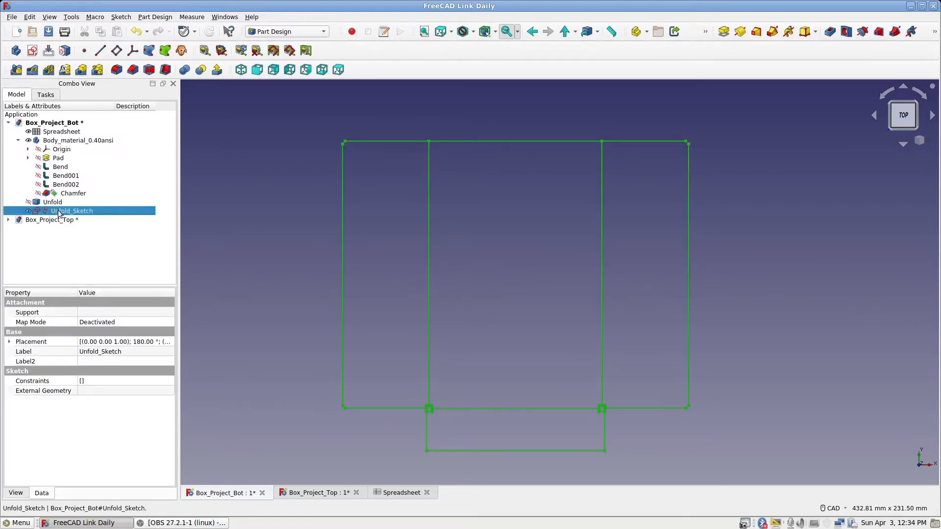
{"action": "right_click", "coordinate": [59, 214]}
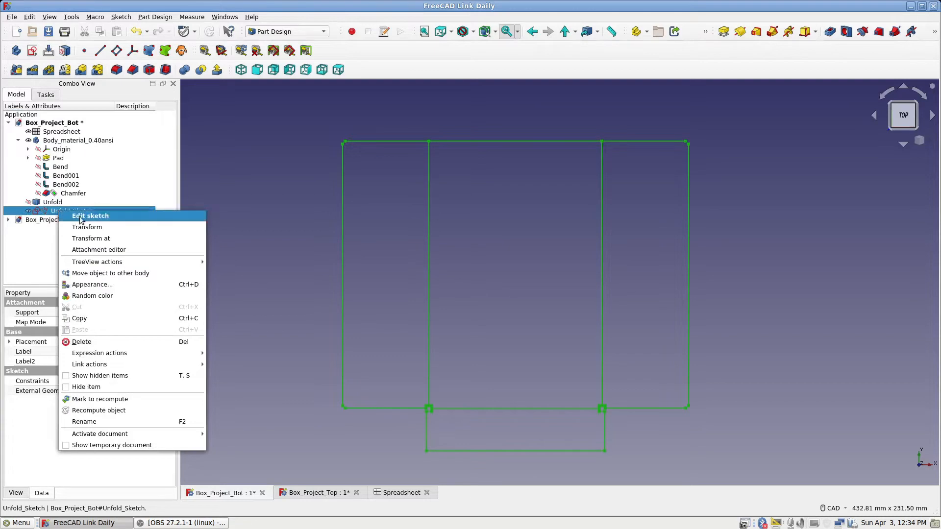
{"action": "left_click", "coordinate": [81, 217]}
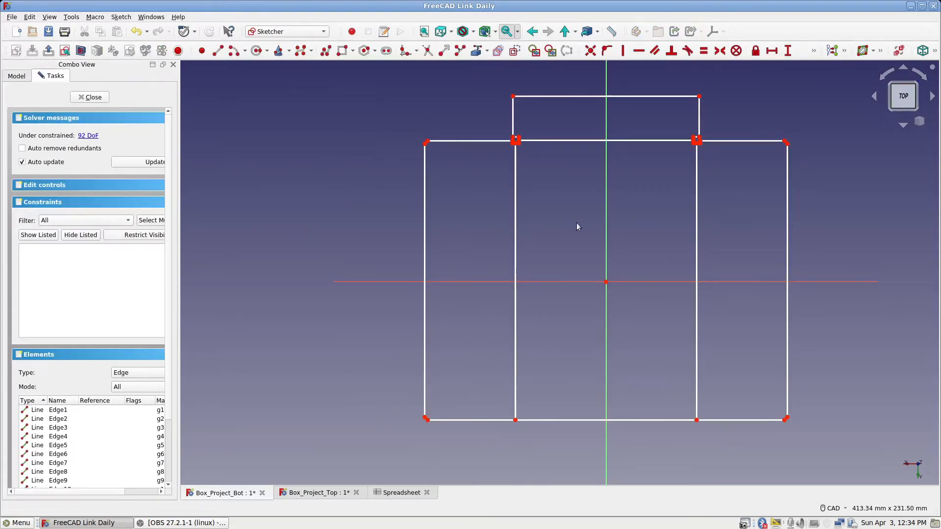
{"action": "middle_click_drag", "start_coordinate": [576, 222], "coordinate": [477, 225]}
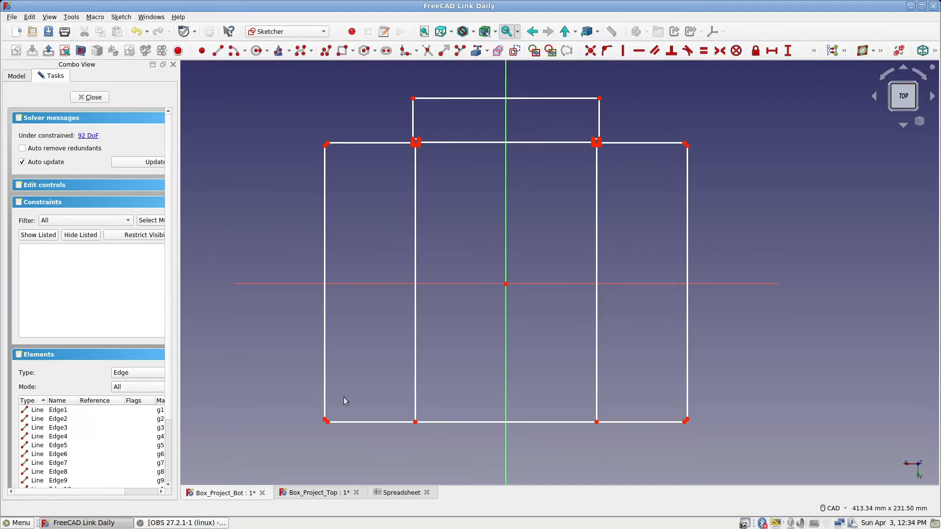
Dimension the flat pattern's overall width between its two outermost lower corner points and place the dimension below the outline
{"action": "left_click", "coordinate": [326, 421]}
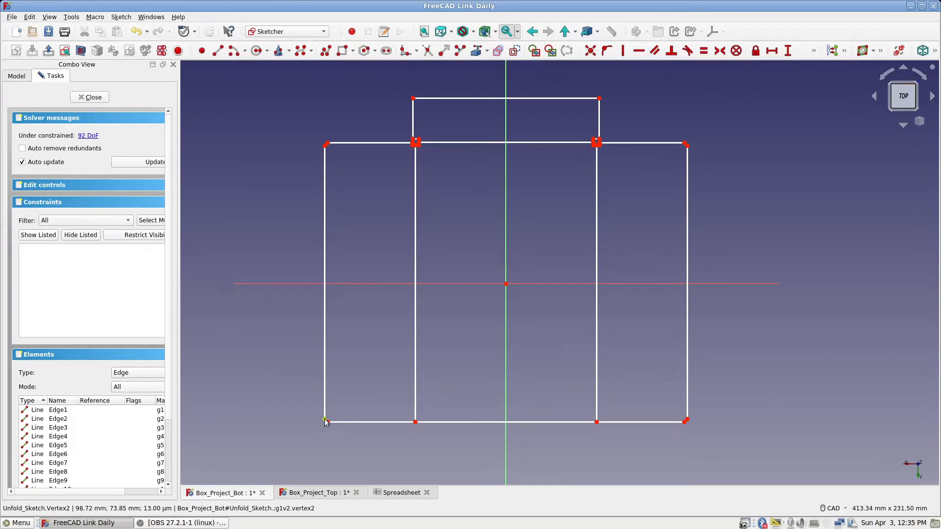
{"action": "left_click", "coordinate": [686, 422]}
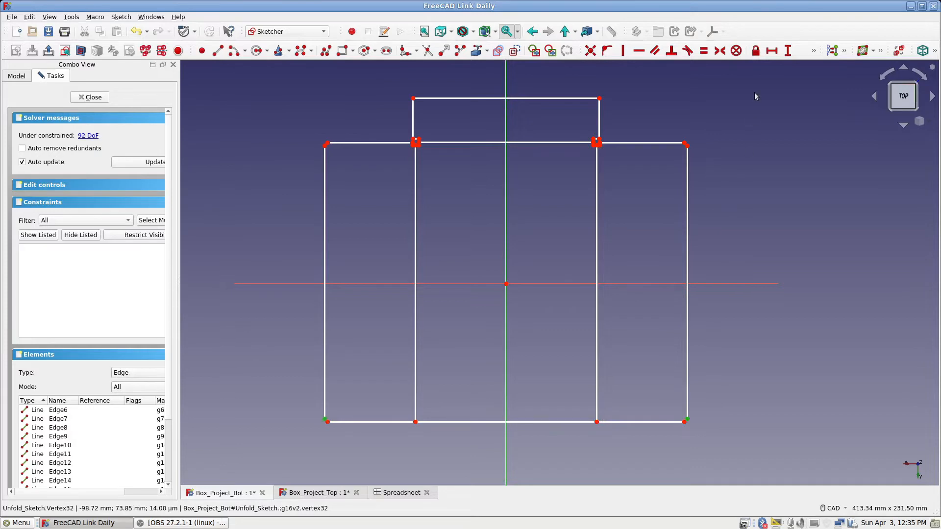
{"action": "left_click", "coordinate": [771, 51]}
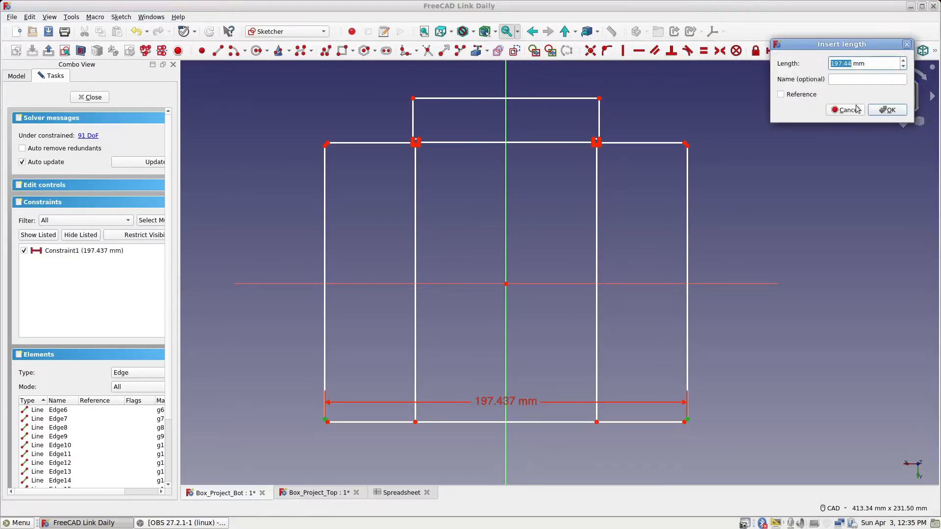
{"action": "left_click", "coordinate": [879, 111]}
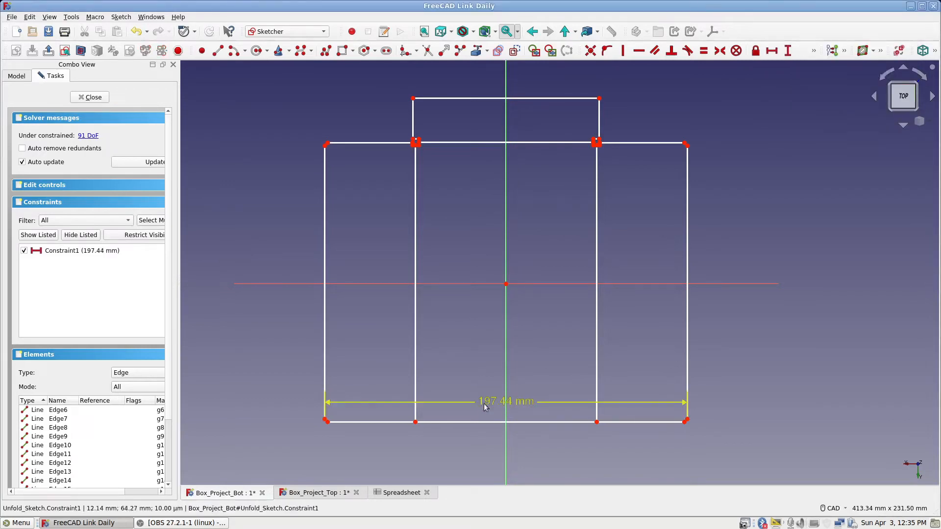
{"action": "mouse_move", "coordinate": [487, 405]}
{"action": "left_mouse_down"}
{"action": "mouse_move", "coordinate": [483, 435]}
{"action": "mouse_move", "coordinate": [460, 451]}
{"action": "left_mouse_up"}
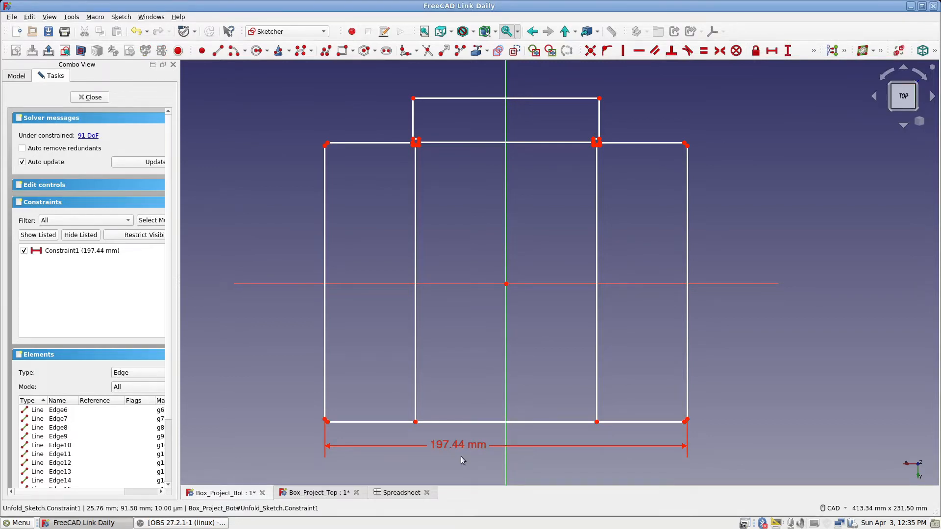
Try a vertical dimension between the left flange's lower and upper corner points, placed beside the outline, and delete that dimension
{"action": "left_click", "coordinate": [327, 422]}
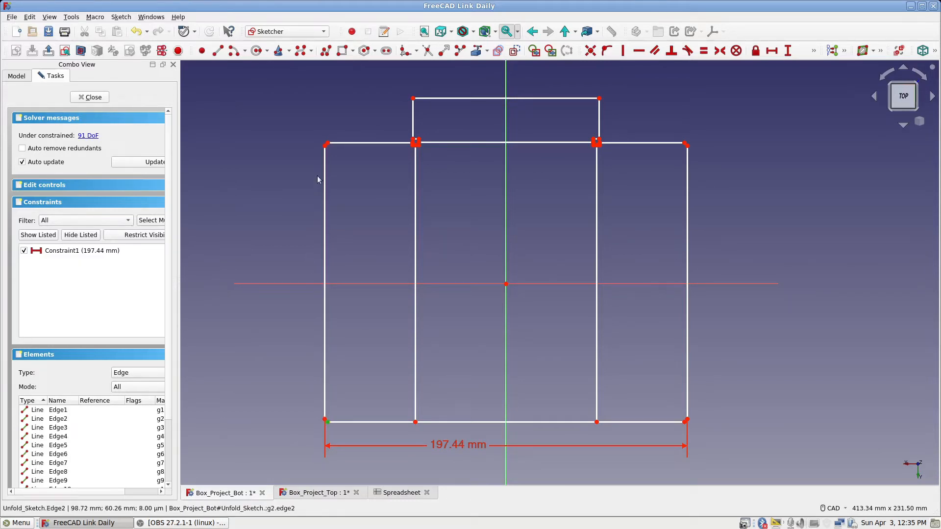
{"action": "left_click", "coordinate": [327, 144]}
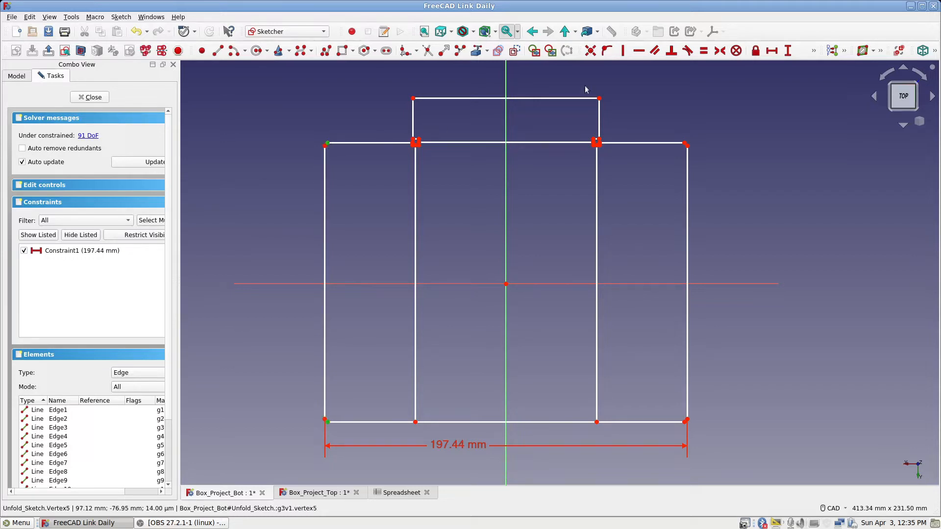
{"action": "left_click", "coordinate": [787, 51]}
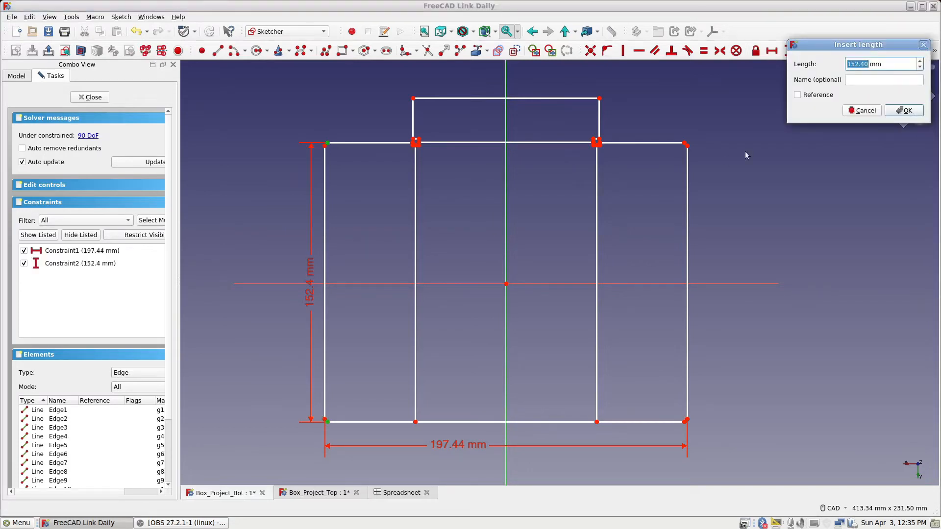
{"action": "left_click", "coordinate": [893, 113]}
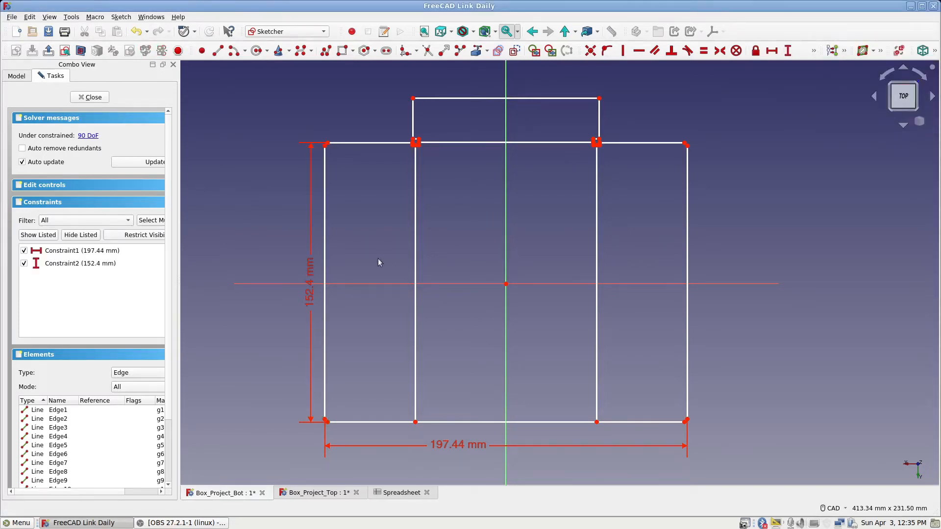
{"action": "left_click_drag", "start_coordinate": [307, 304], "coordinate": [297, 239]}
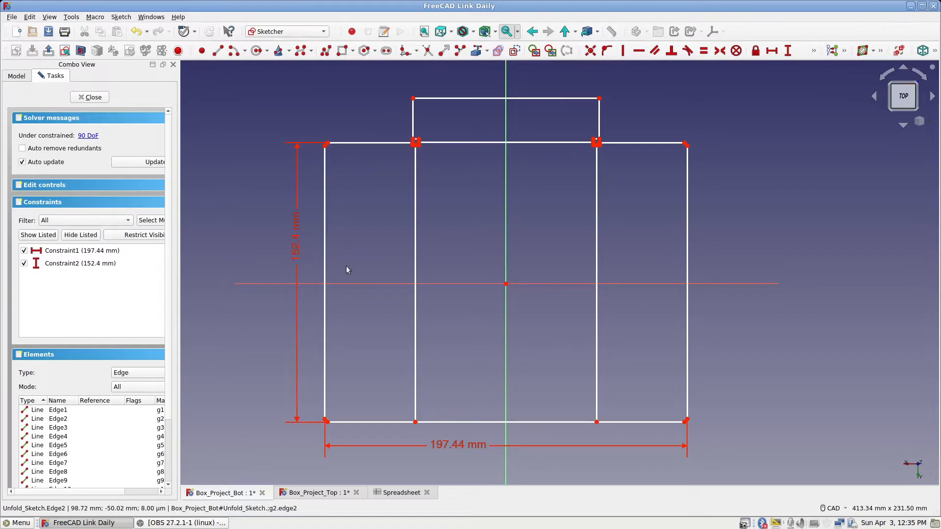
{"action": "left_click", "coordinate": [296, 247]}
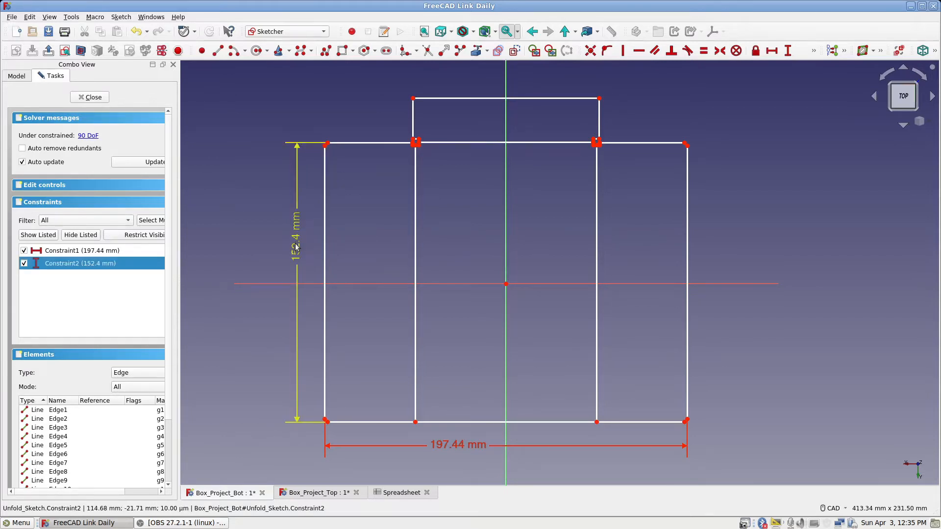
{"action": "key", "text": "Delete"}
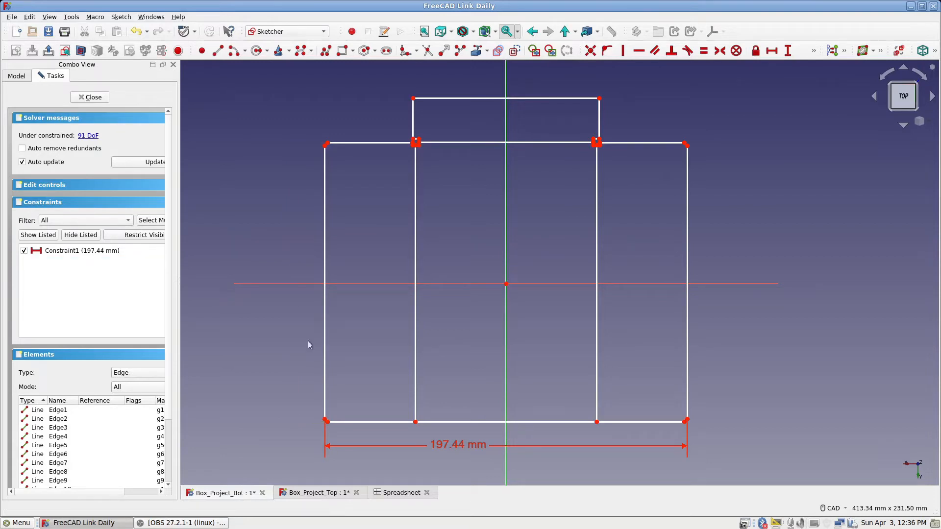
Dimension the flat pattern's overall height from the lower-left corner point to the tab's upper-left corner, placing the dimension left of the outline
{"action": "left_click", "coordinate": [327, 422]}
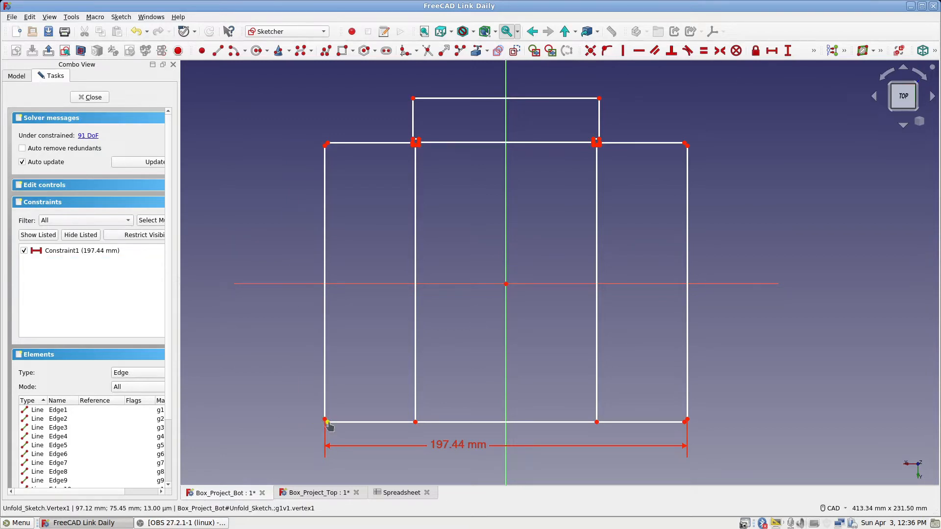
{"action": "left_click", "coordinate": [413, 98]}
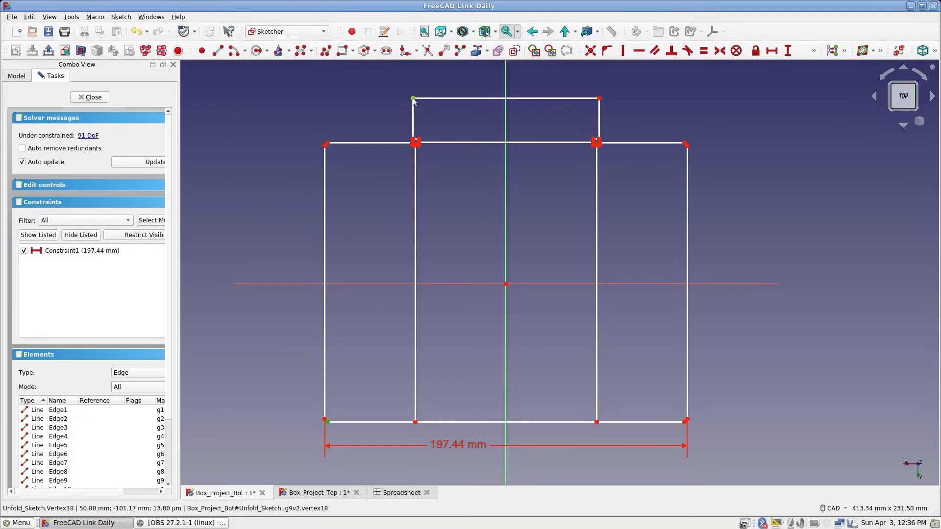
{"action": "left_click", "coordinate": [787, 50]}
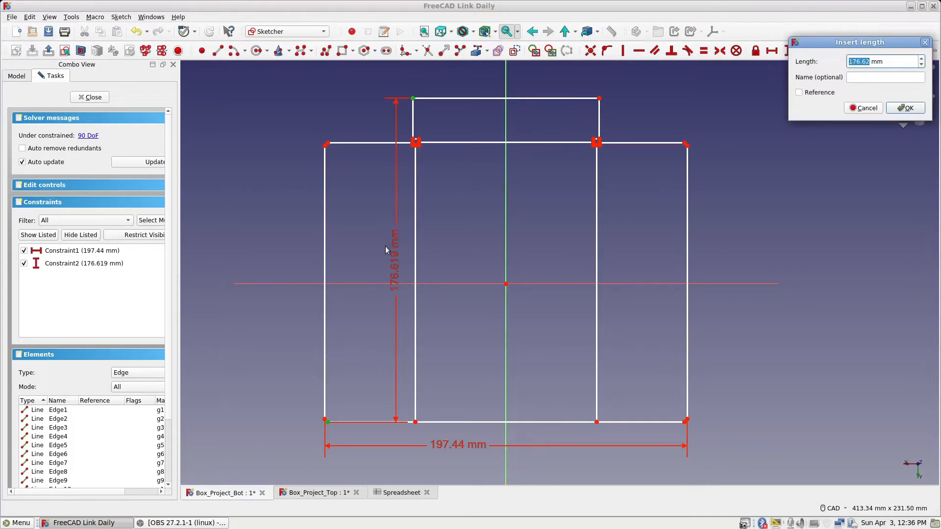
{"action": "left_click", "coordinate": [904, 109]}
{"action": "left_click_drag", "start_coordinate": [392, 259], "coordinate": [284, 206]}
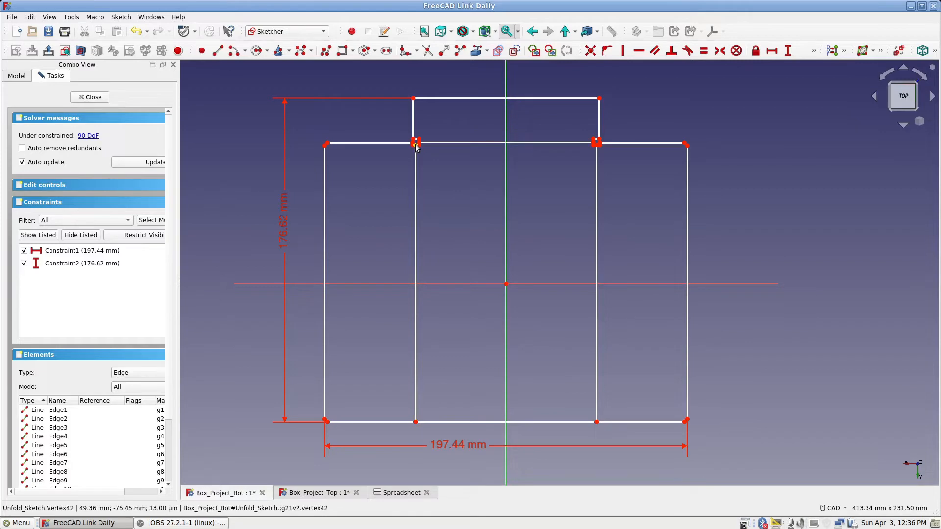
Dimension the horizontal distance from the left flange's outer edge to the left bend line and place the dimension above the flange
{"action": "left_click", "coordinate": [324, 145]}
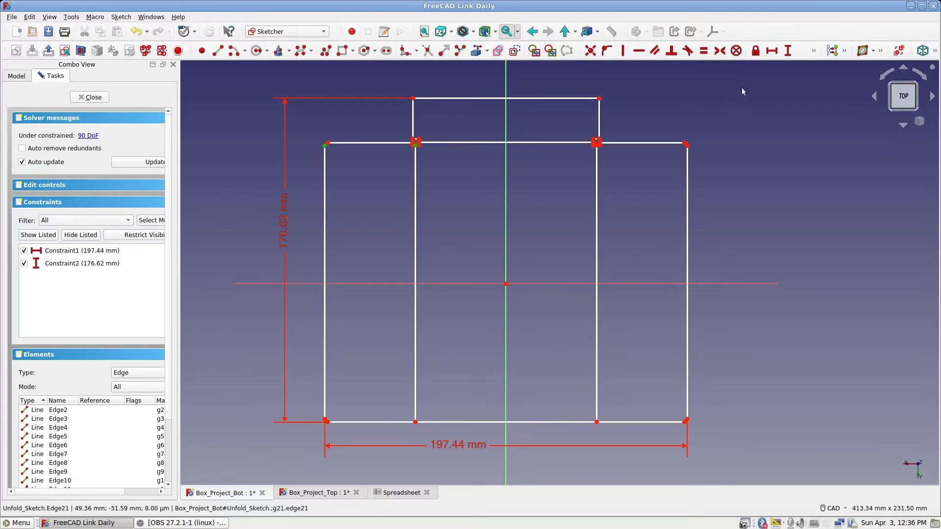
{"action": "left_click", "coordinate": [772, 51]}
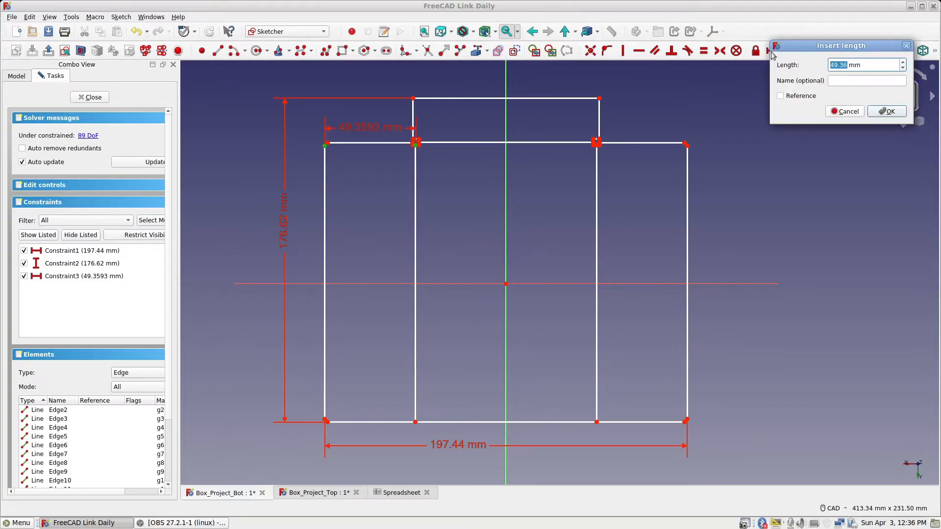
{"action": "left_click", "coordinate": [884, 113]}
{"action": "left_click_drag", "start_coordinate": [364, 130], "coordinate": [370, 124]}
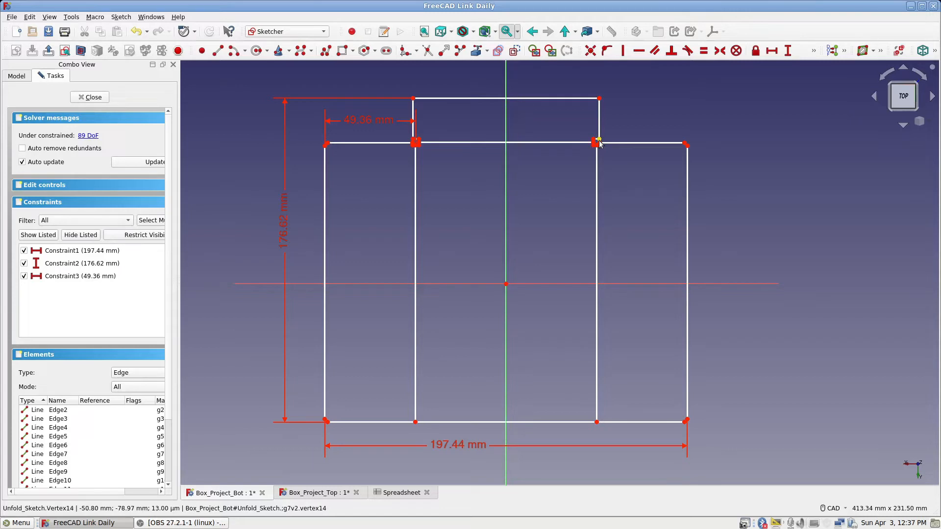
Dimension the vertical distance from the tab's bend line to its upper-right corner, placing the dimension text over the right flange
{"action": "scroll", "coordinate": [599, 143], "scroll_direction": "up", "scroll_amount": 3}
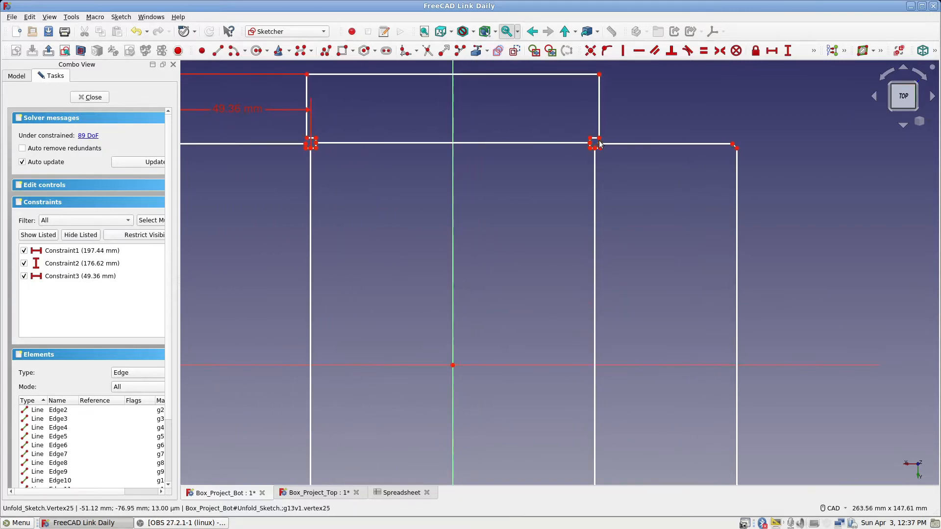
{"action": "scroll", "coordinate": [599, 143], "scroll_direction": "up", "scroll_amount": 1}
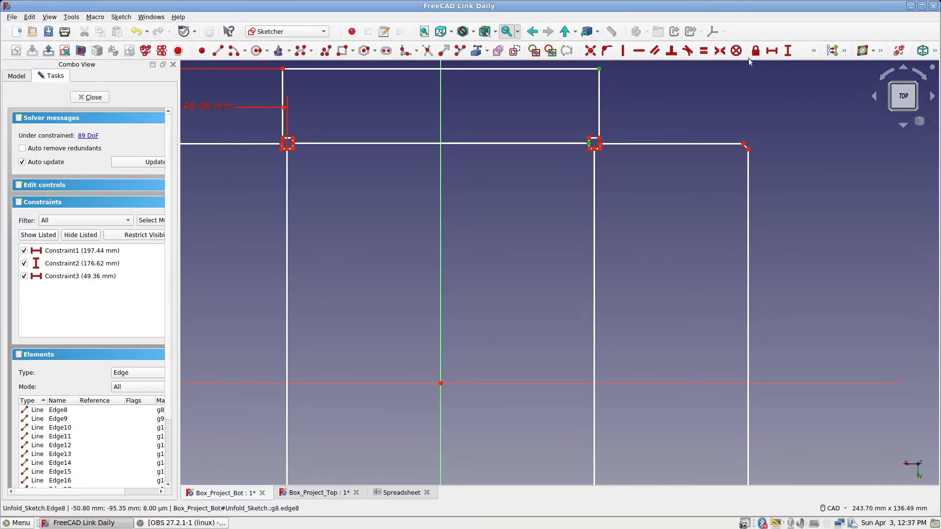
{"action": "left_click", "coordinate": [789, 51]}
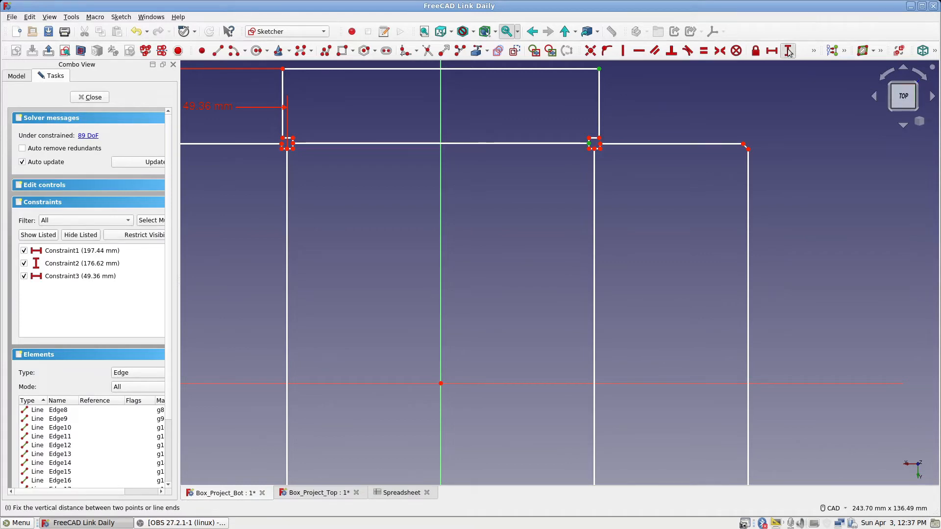
{"action": "left_click", "coordinate": [902, 108]}
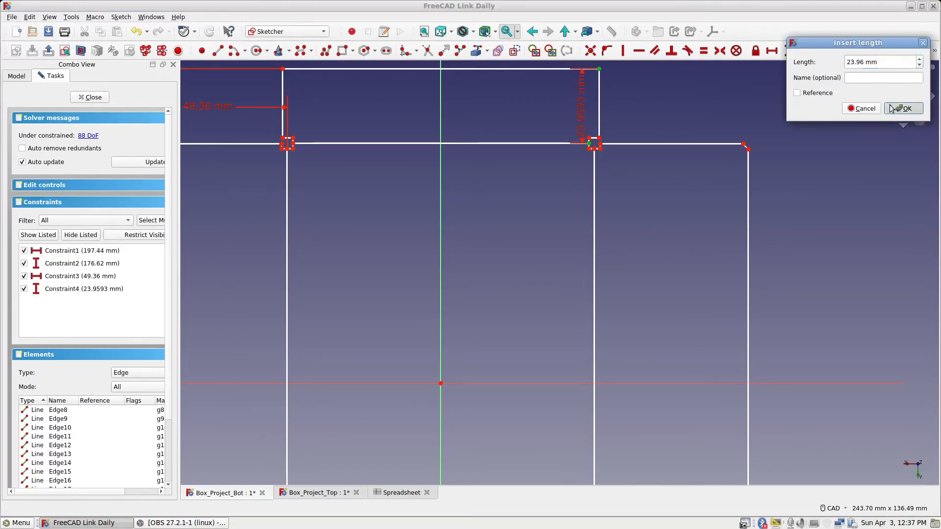
{"action": "left_click_drag", "start_coordinate": [582, 117], "coordinate": [661, 212]}
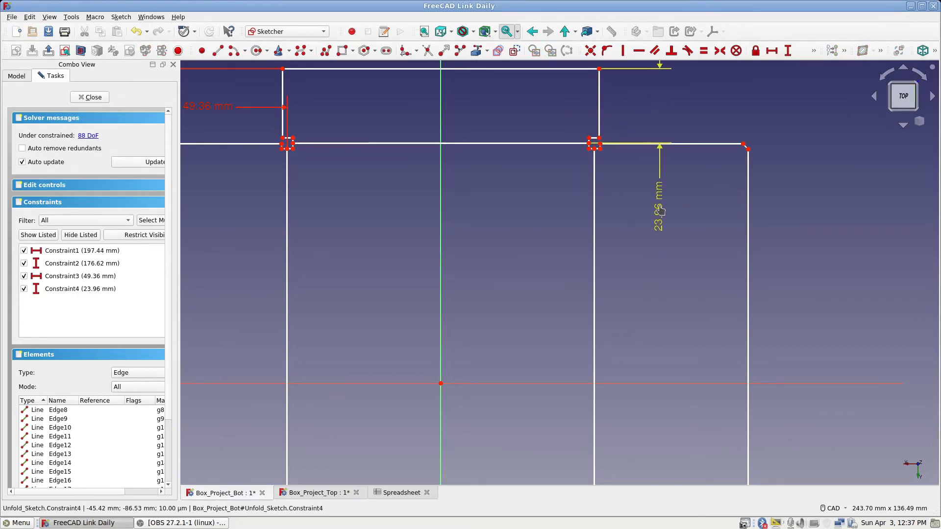
Dimension the horizontal distance from the tab's upper-right corner to the right flange's outer edge and place the text outside the outline
{"action": "scroll", "coordinate": [535, 218], "scroll_direction": "down", "scroll_amount": 4}
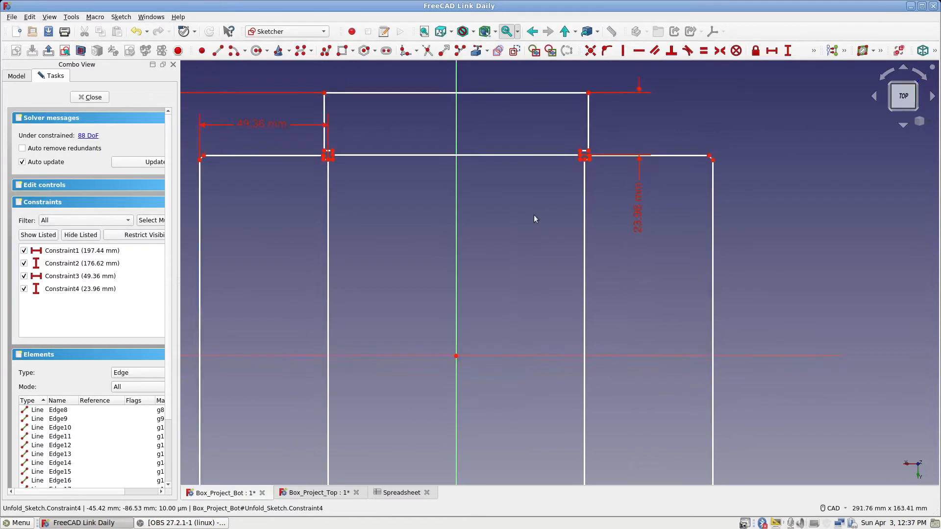
{"action": "mouse_move", "coordinate": [533, 227]}
{"action": "middle_mouse_down"}
{"action": "mouse_move", "coordinate": [554, 195]}
{"action": "mouse_move", "coordinate": [602, 196]}
{"action": "middle_mouse_up"}
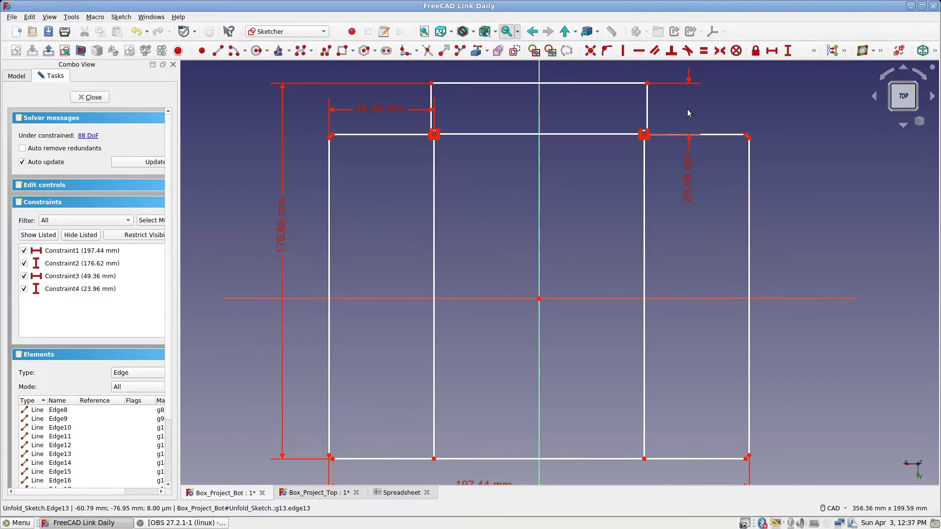
{"action": "middle_click_drag", "start_coordinate": [688, 113], "coordinate": [646, 143]}
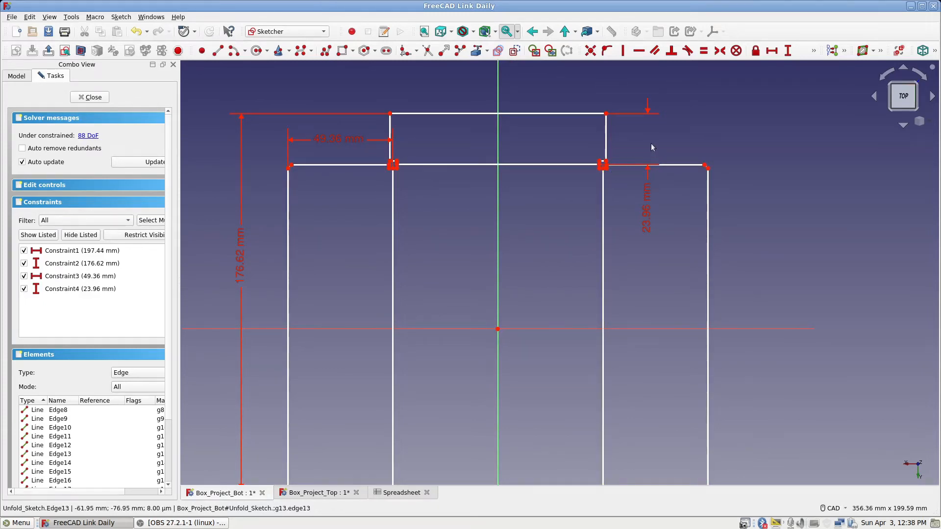
{"action": "left_click", "coordinate": [606, 115]}
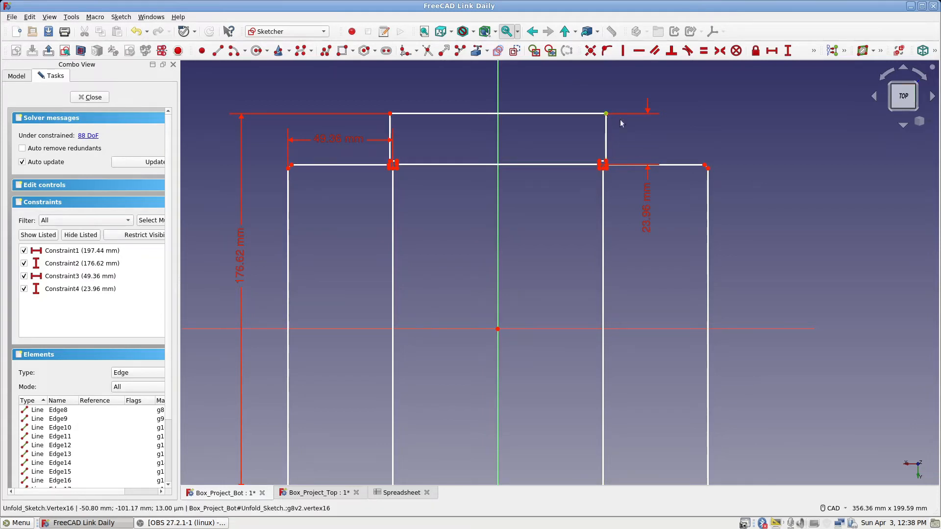
{"action": "left_click", "coordinate": [708, 169]}
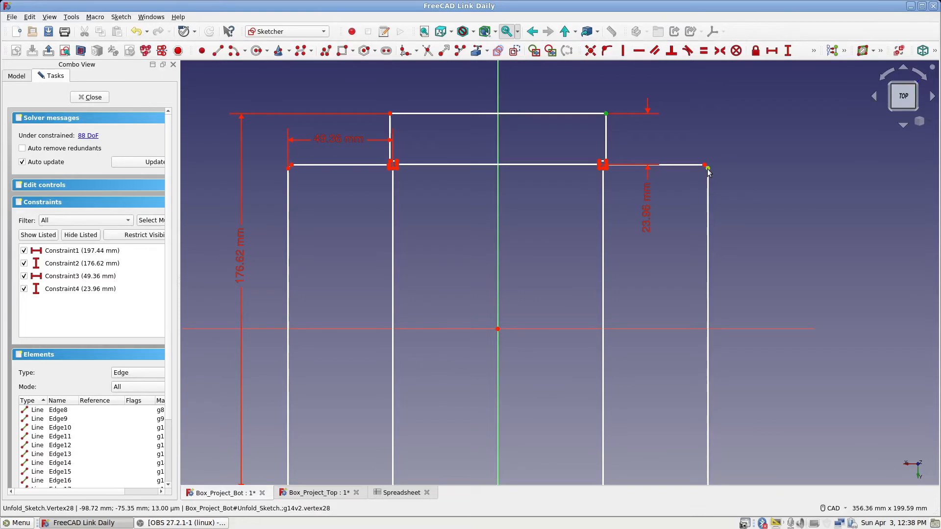
{"action": "left_click", "coordinate": [773, 51]}
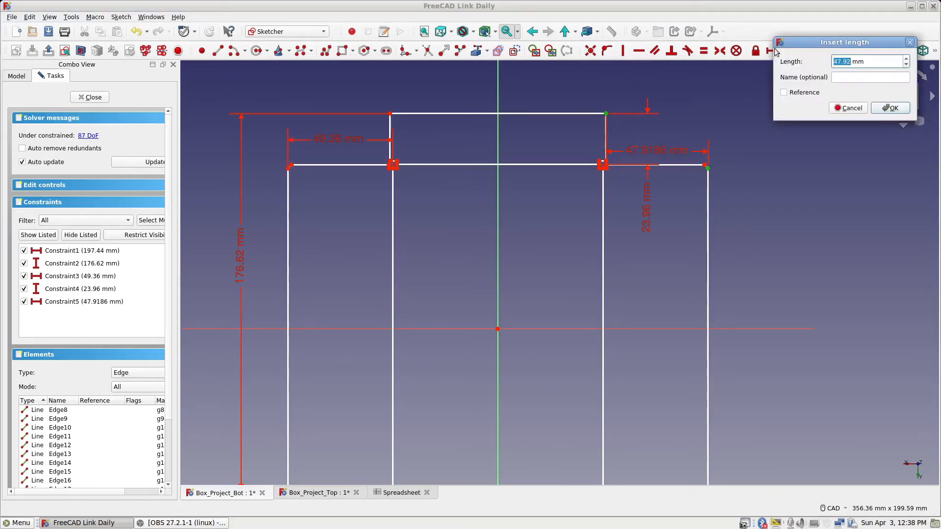
{"action": "left_click", "coordinate": [889, 108]}
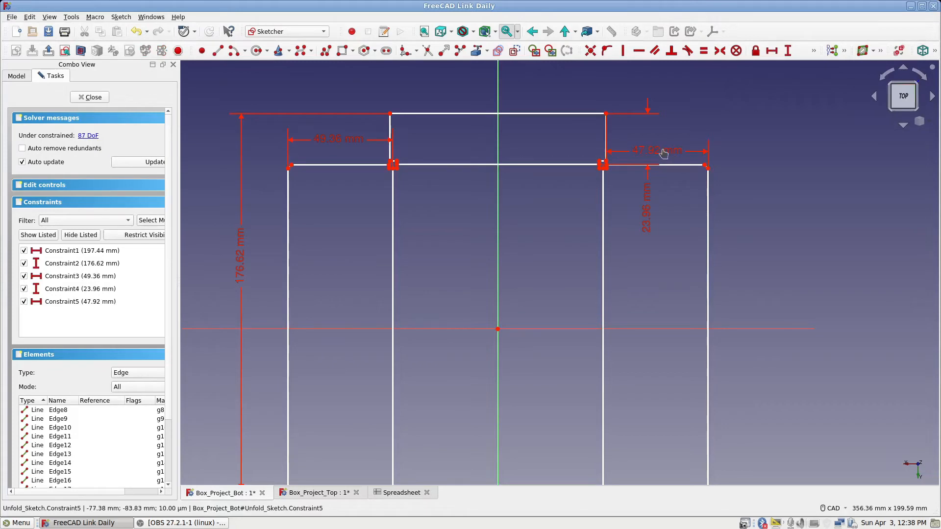
{"action": "left_click_drag", "start_coordinate": [655, 157], "coordinate": [774, 141]}
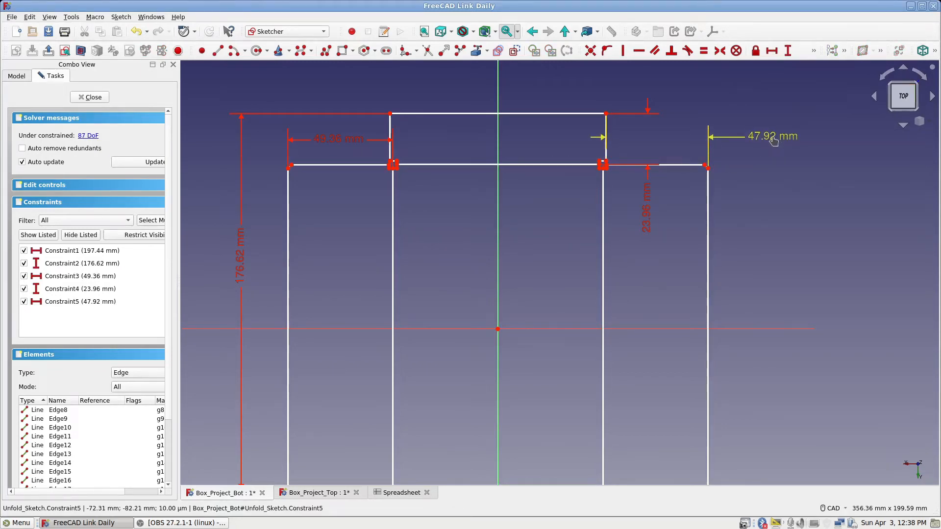
Dimension the vertical distance from the right flange's upper edge to the tab's upper-right corner, placing the text below the tab inside the centre panel
{"action": "left_click", "coordinate": [704, 166]}
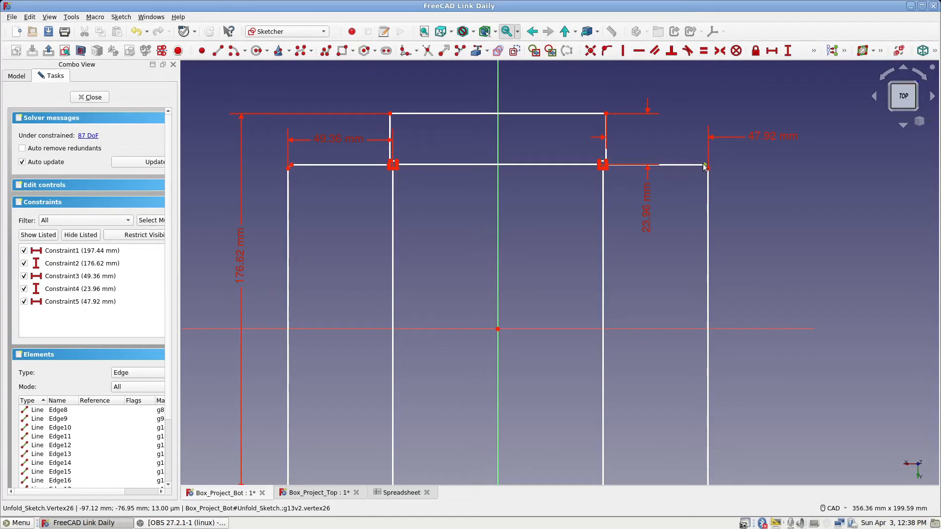
{"action": "left_click", "coordinate": [607, 115]}
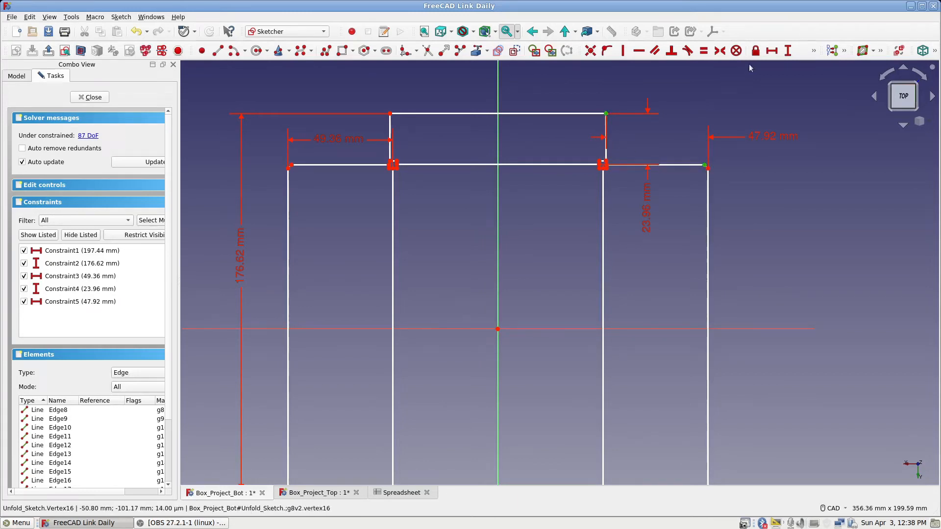
{"action": "left_click", "coordinate": [787, 51]}
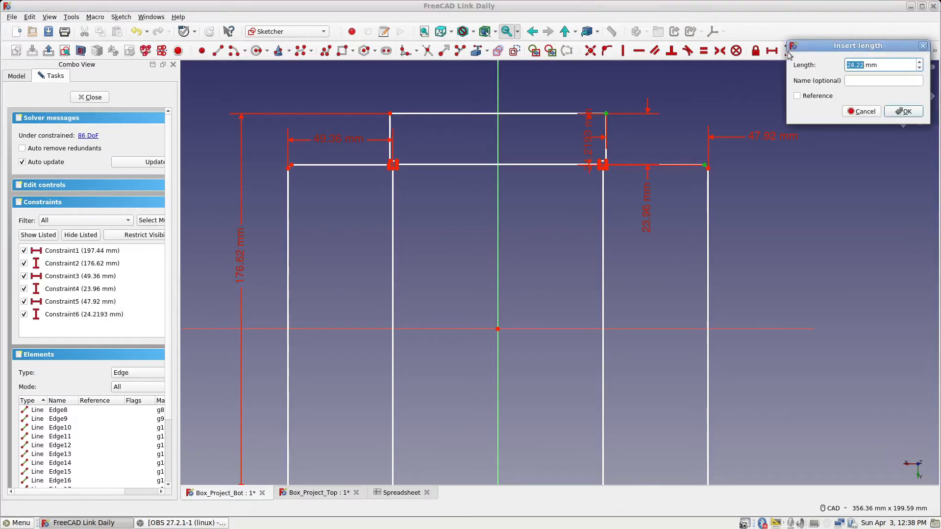
{"action": "left_click", "coordinate": [900, 113]}
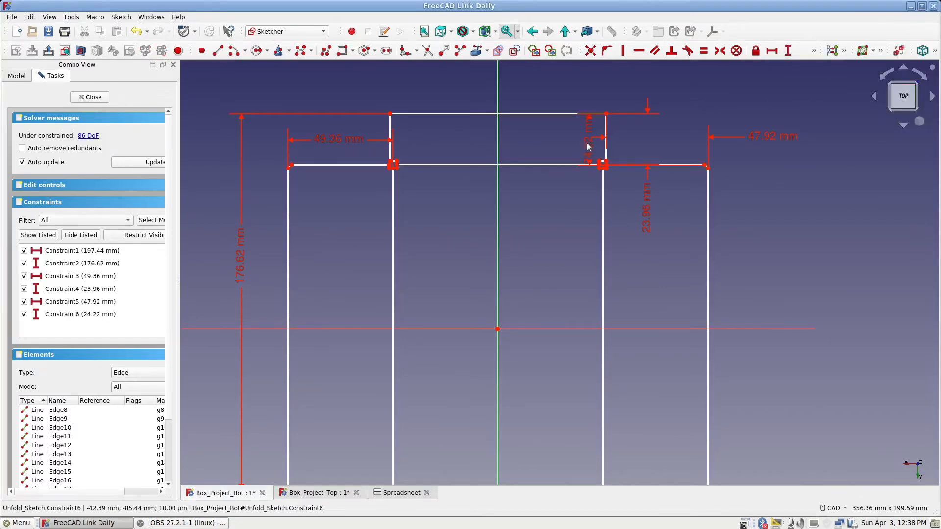
{"action": "left_click_drag", "start_coordinate": [591, 146], "coordinate": [569, 225]}
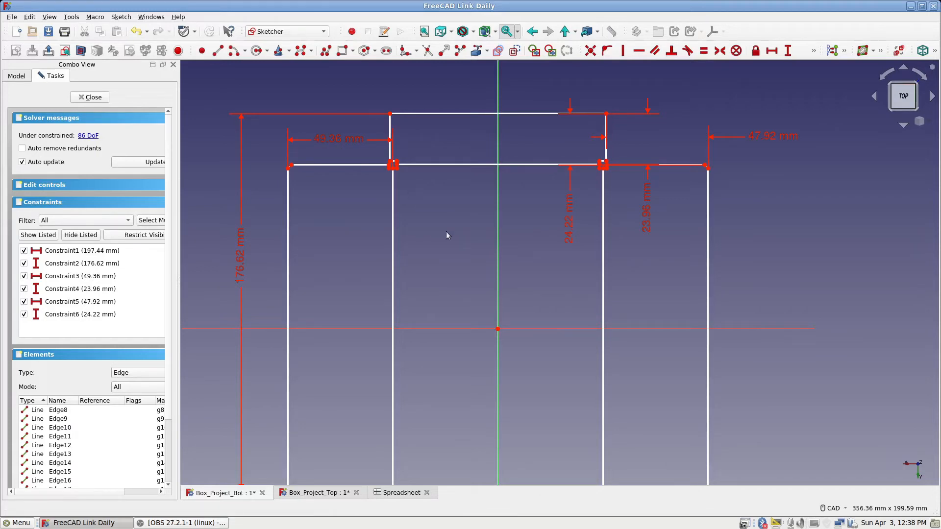
Finish editing the dimensioned flat pattern sketch and hide Unfold_Sketch
{"action": "scroll", "coordinate": [446, 233], "scroll_direction": "down", "scroll_amount": 1}
{"action": "mouse_move", "coordinate": [446, 231]}
{"action": "middle_mouse_down"}
{"action": "mouse_move", "coordinate": [473, 204]}
{"action": "mouse_move", "coordinate": [489, 207]}
{"action": "middle_mouse_up"}
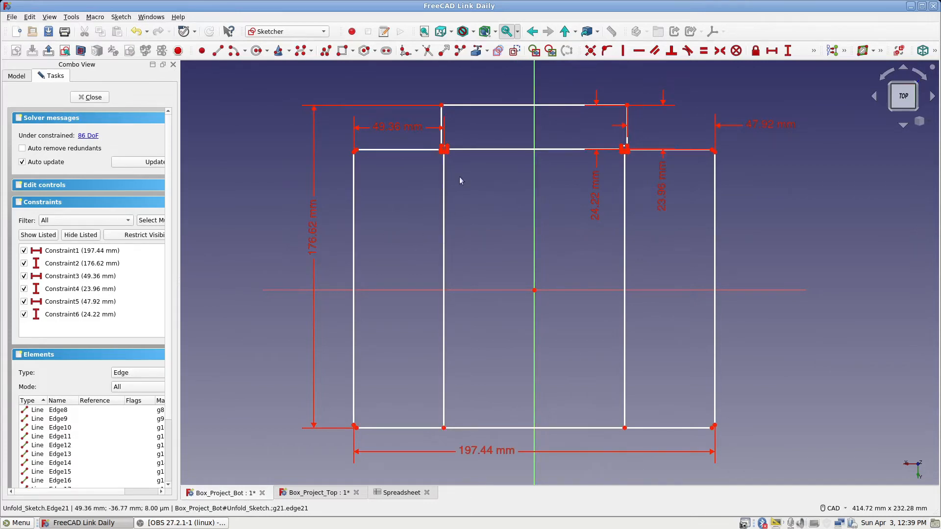
{"action": "left_click", "coordinate": [99, 97]}
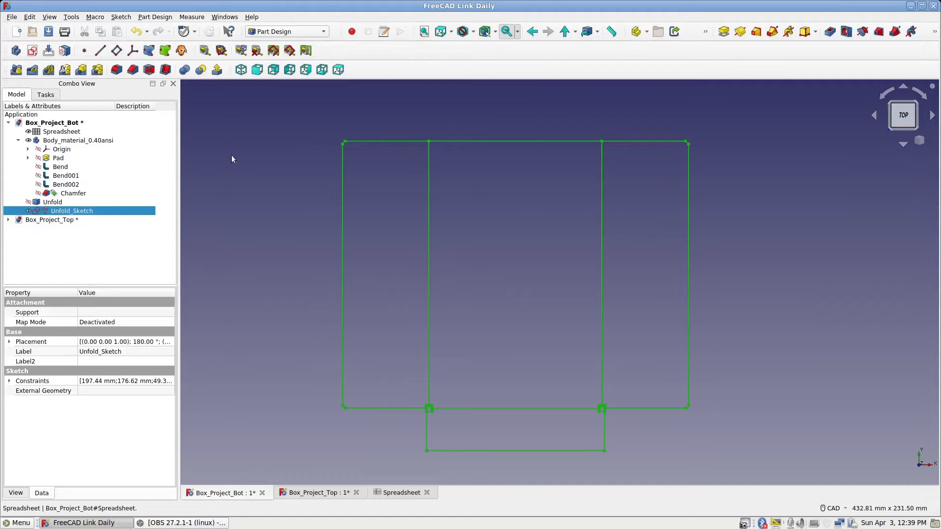
{"action": "left_click", "coordinate": [29, 213]}
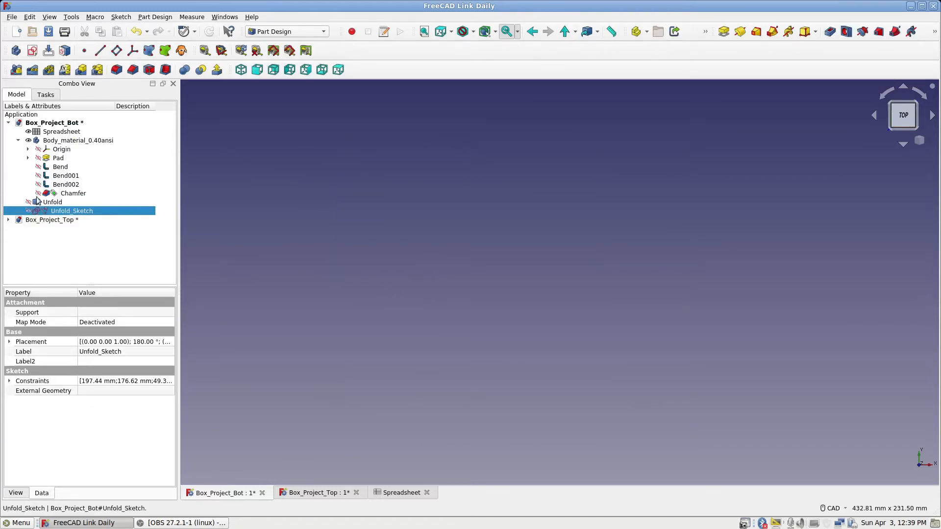
Show the bottom body's Chamfer feature and view the folded box bottom isometrically
{"action": "left_click", "coordinate": [38, 194]}
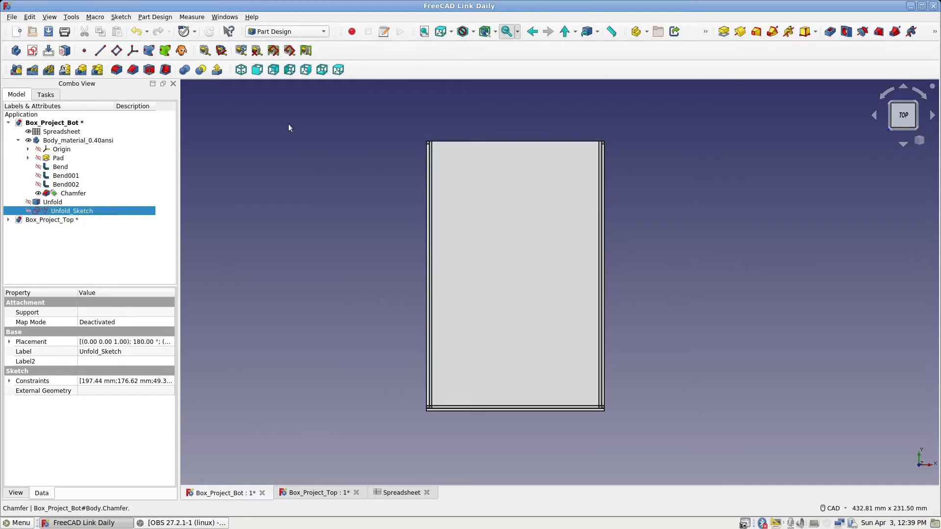
{"action": "left_click", "coordinate": [241, 70]}
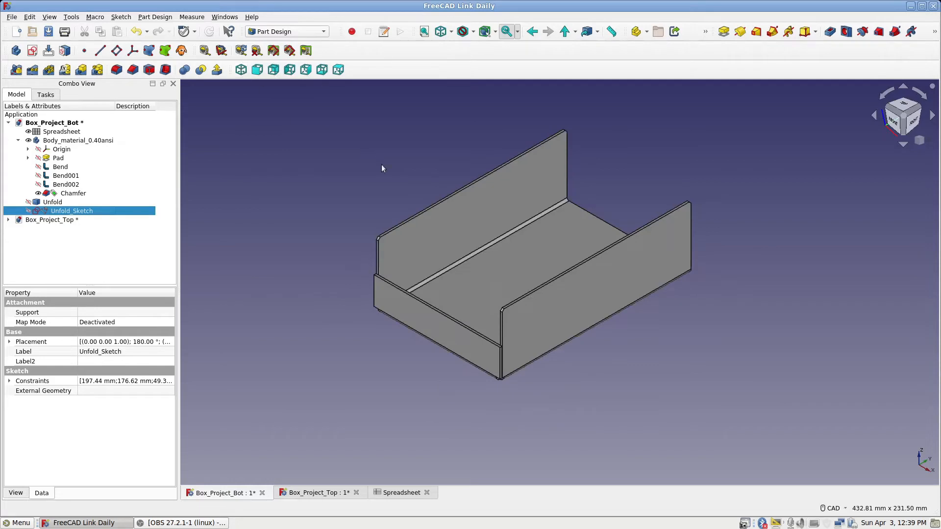
{"action": "scroll", "coordinate": [382, 164], "scroll_direction": "up", "scroll_amount": 2}
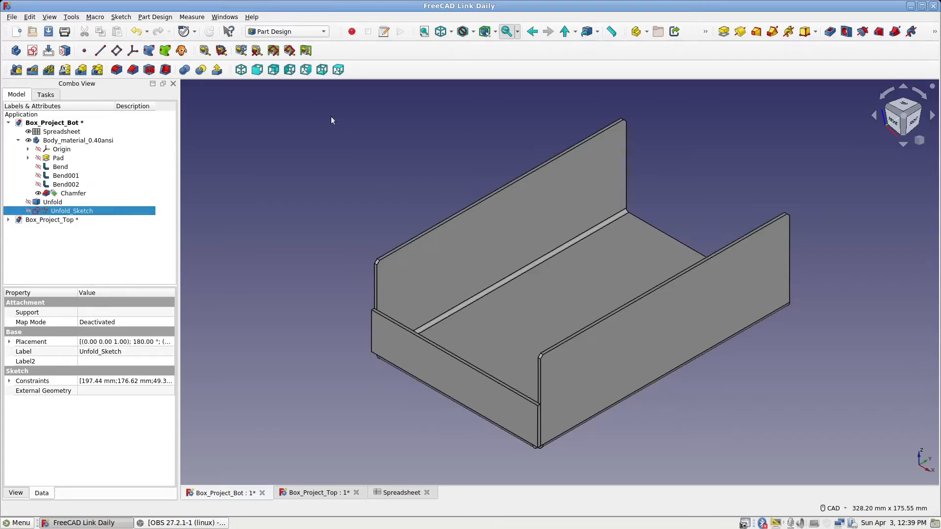
Examine the clearance between the front tab and the side flange of the box bottom from the right side
{"action": "left_click", "coordinate": [304, 71]}
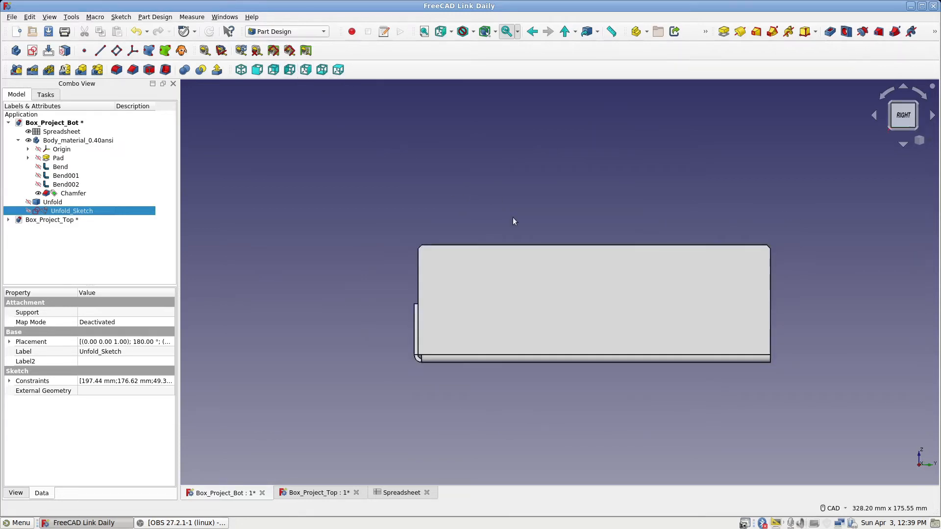
{"action": "scroll", "coordinate": [513, 218], "scroll_direction": "up", "scroll_amount": 5}
{"action": "middle_click_drag", "start_coordinate": [512, 222], "coordinate": [583, 97]}
{"action": "scroll", "coordinate": [277, 306], "scroll_direction": "up", "scroll_amount": 3}
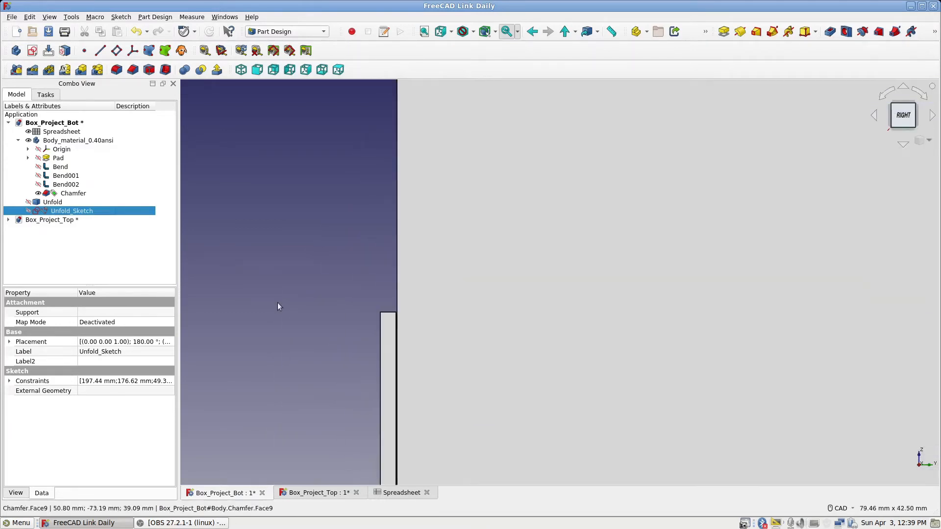
{"action": "middle_click_drag", "start_coordinate": [319, 296], "coordinate": [285, 234]}
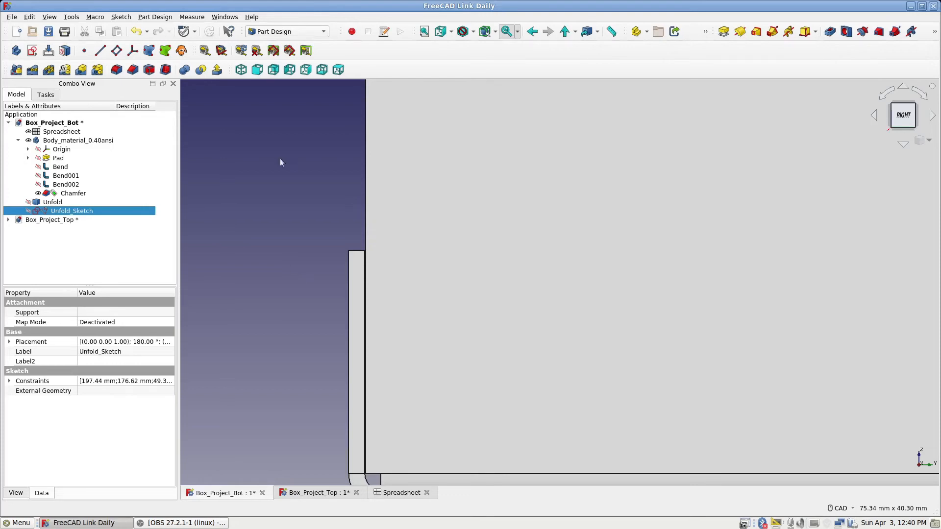
Set the Chamfer value in the box bottom's spreadsheet to 3 and inspect the side flange corners in isometric view
{"action": "left_click", "coordinate": [240, 70]}
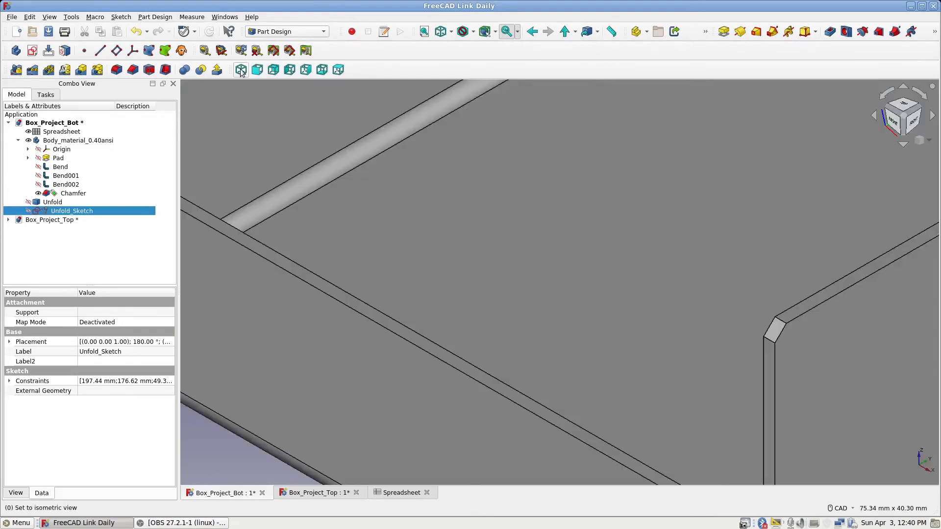
{"action": "scroll", "coordinate": [346, 163], "scroll_direction": "down", "scroll_amount": 5}
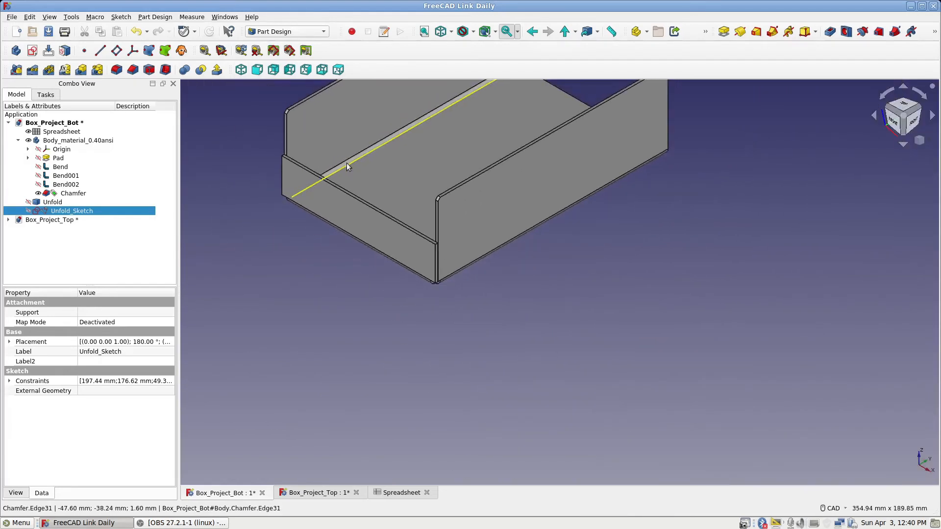
{"action": "middle_click_drag", "start_coordinate": [346, 163], "coordinate": [402, 301]}
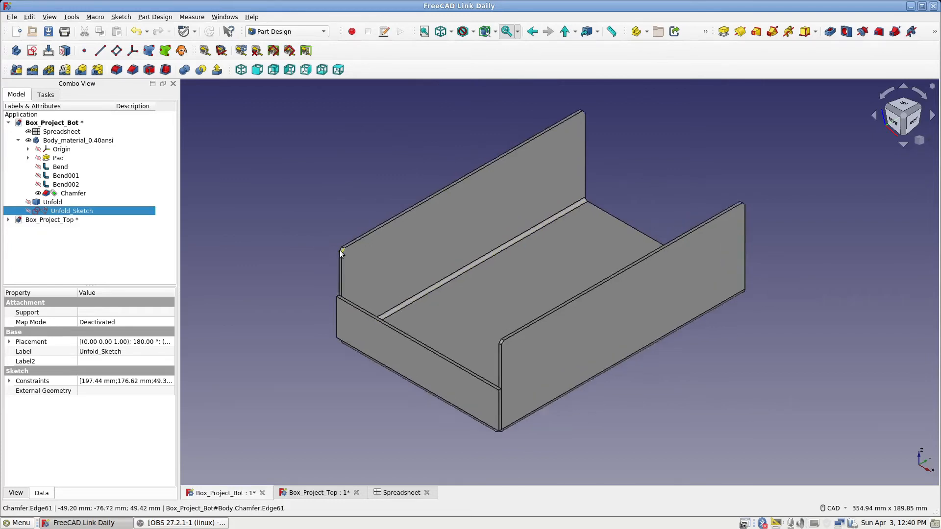
{"action": "scroll", "coordinate": [340, 251], "scroll_direction": "up", "scroll_amount": 5}
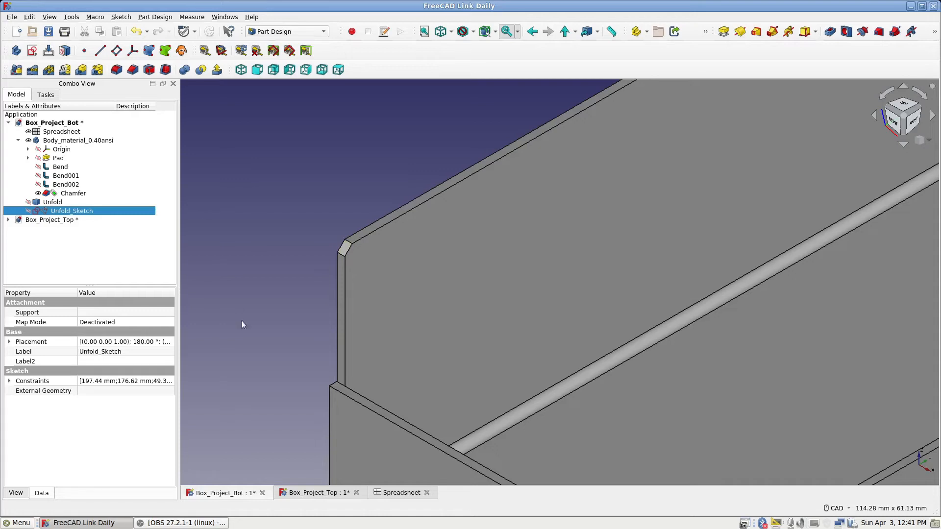
{"action": "left_click", "coordinate": [395, 494]}
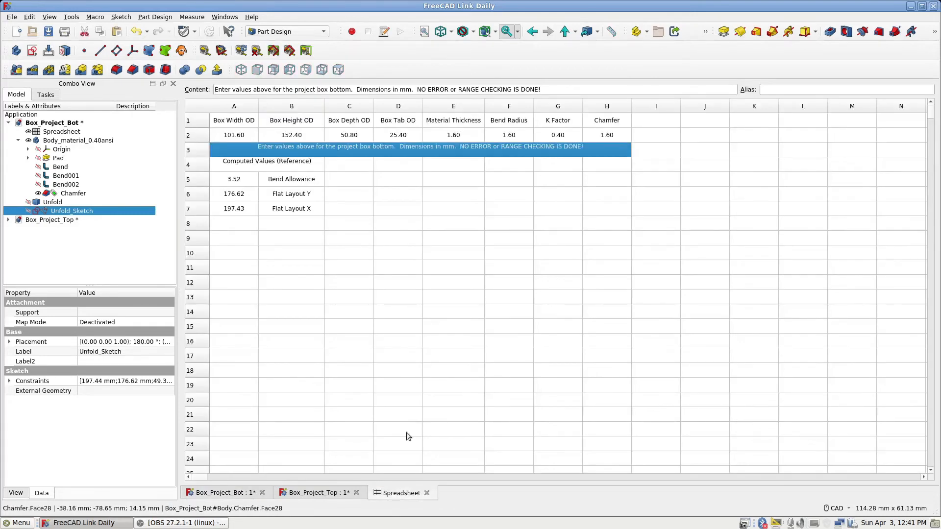
{"action": "left_click", "coordinate": [610, 136]}
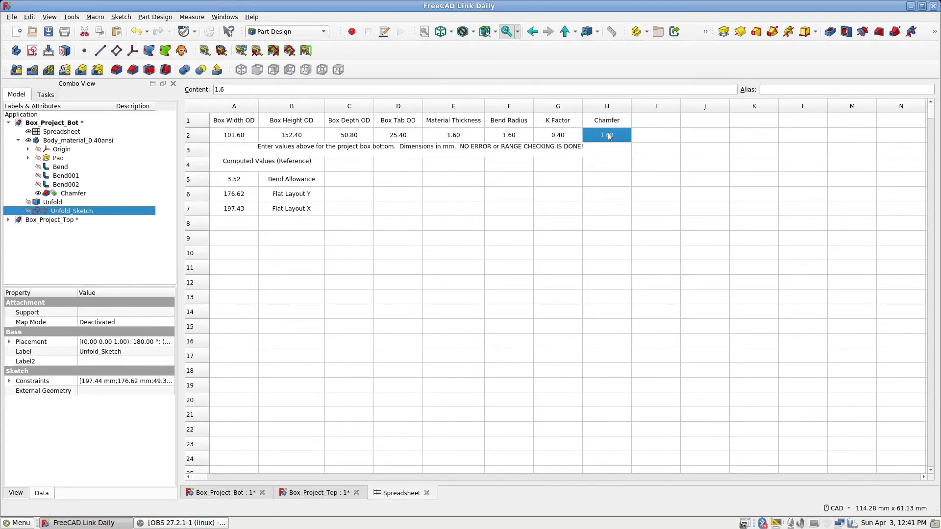
{"action": "type", "text": "3"}
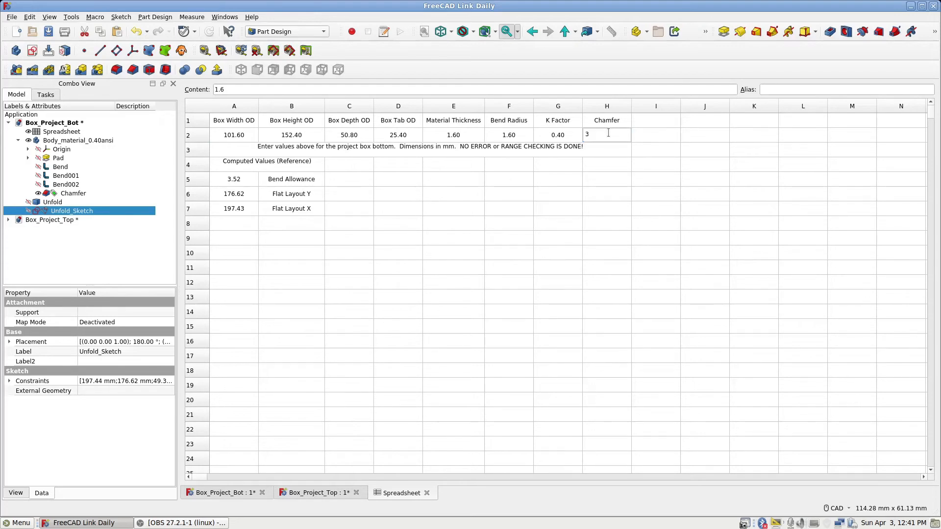
{"action": "key", "text": "Return"}
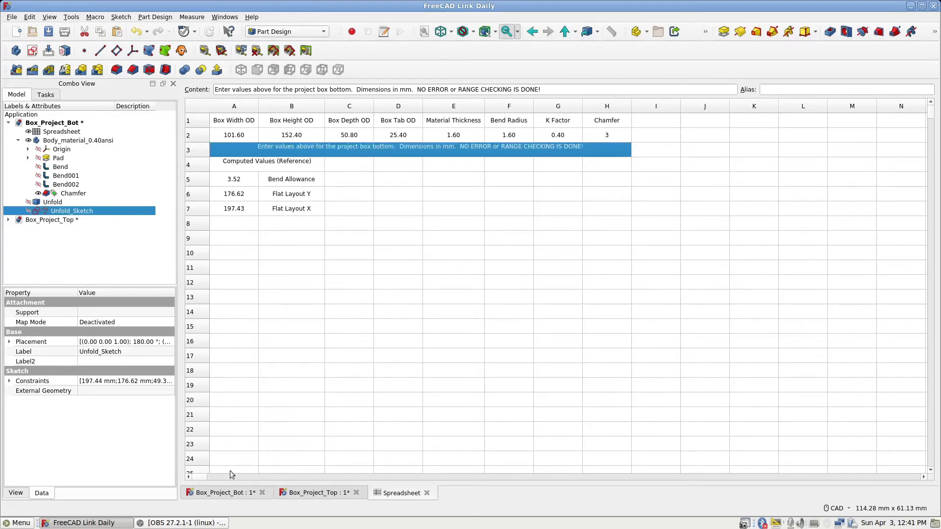
{"action": "left_click", "coordinate": [238, 493]}
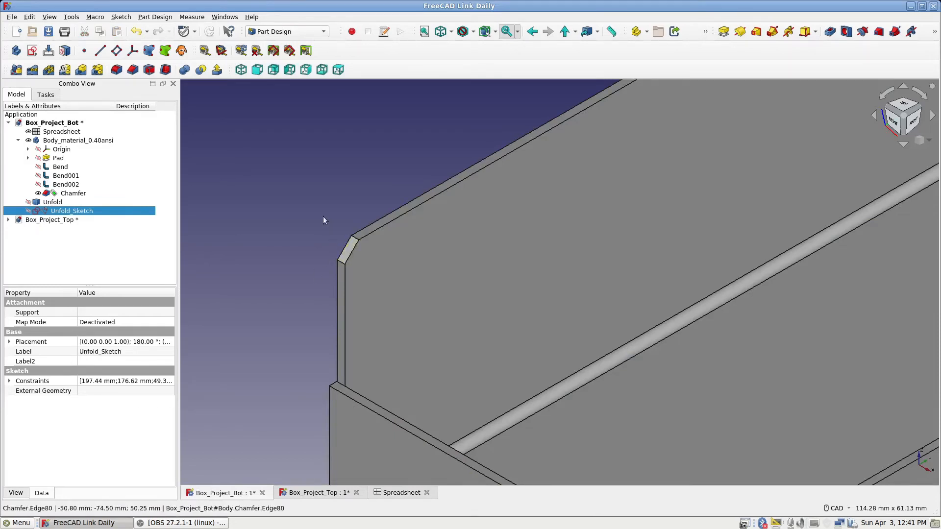
{"action": "scroll", "coordinate": [324, 218], "scroll_direction": "down", "scroll_amount": 3}
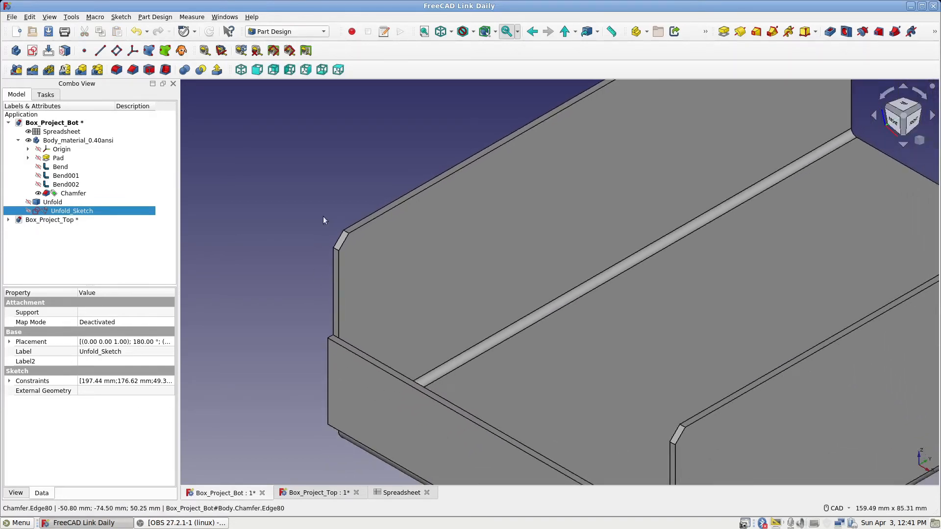
{"action": "scroll", "coordinate": [322, 217], "scroll_direction": "down", "scroll_amount": 1}
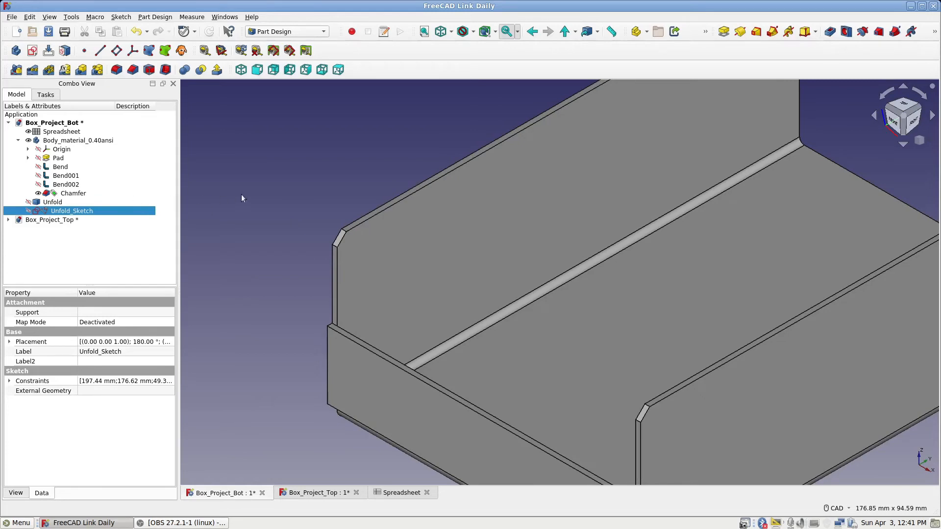
Inspect the spreadsheet formula behind the Chamfer feature's Size, close the formula editor without editing, and deselect the feature
{"action": "left_click", "coordinate": [398, 492]}
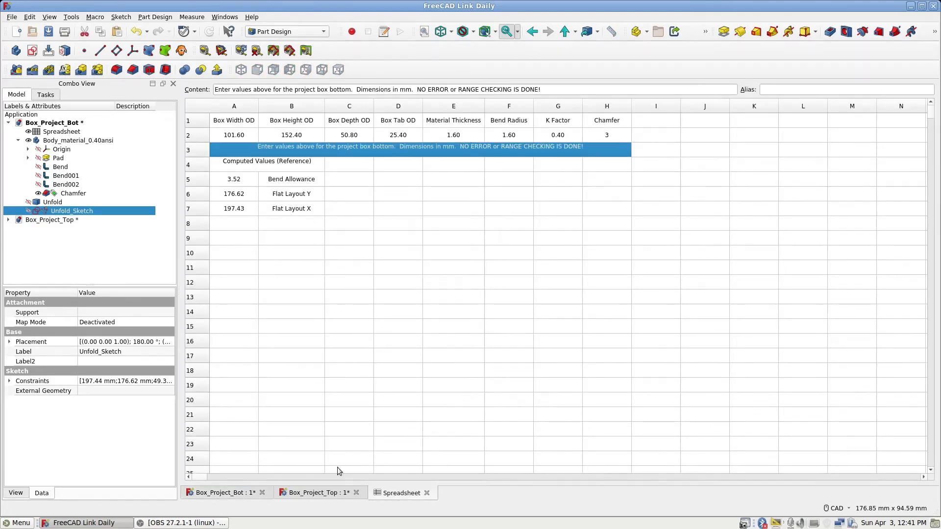
{"action": "left_click", "coordinate": [236, 493]}
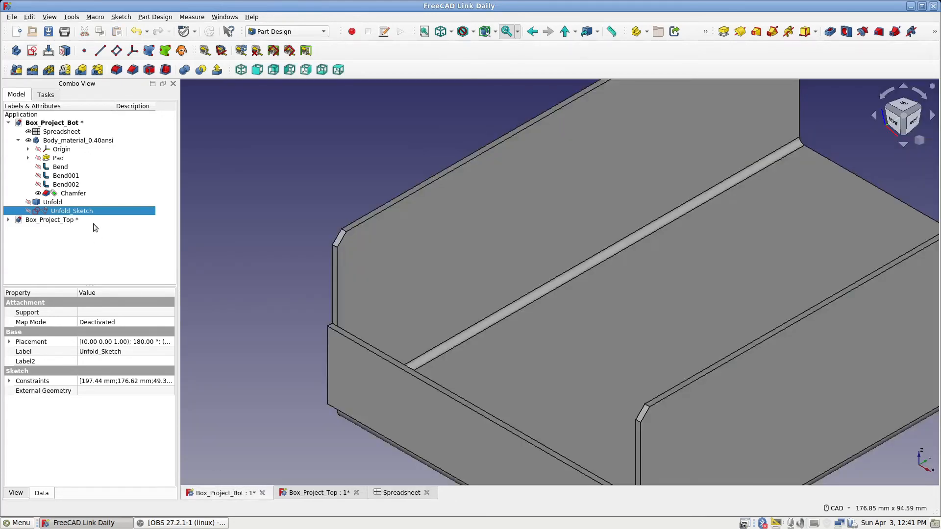
{"action": "left_click", "coordinate": [80, 193]}
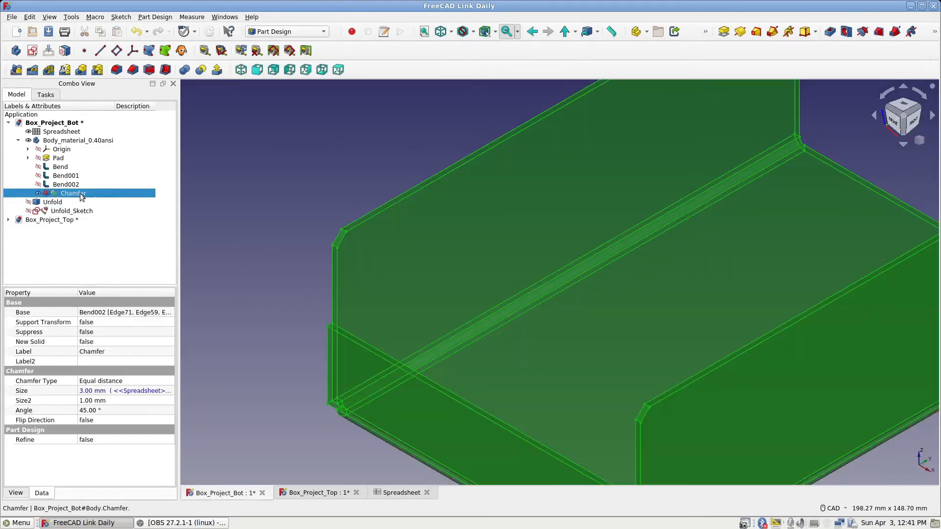
{"action": "left_click", "coordinate": [170, 396]}
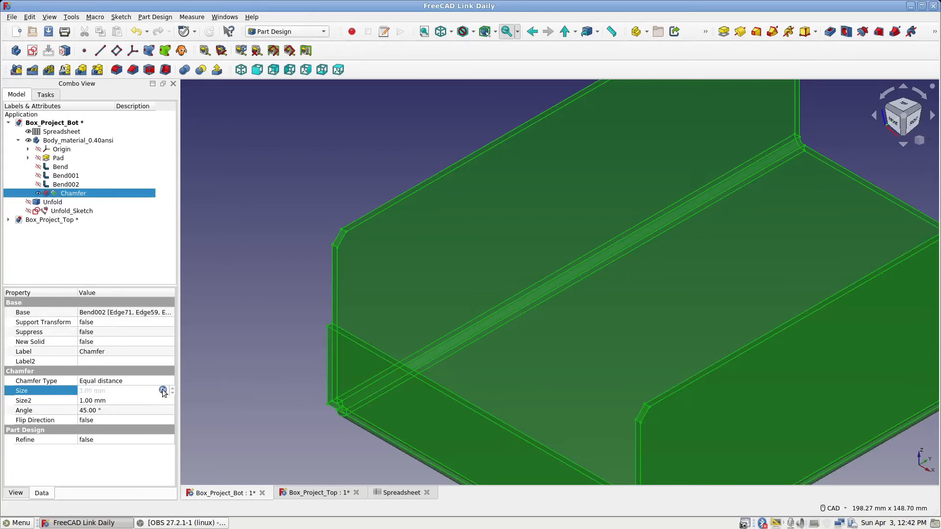
{"action": "left_click", "coordinate": [163, 390]}
{"action": "left_click", "coordinate": [154, 409]}
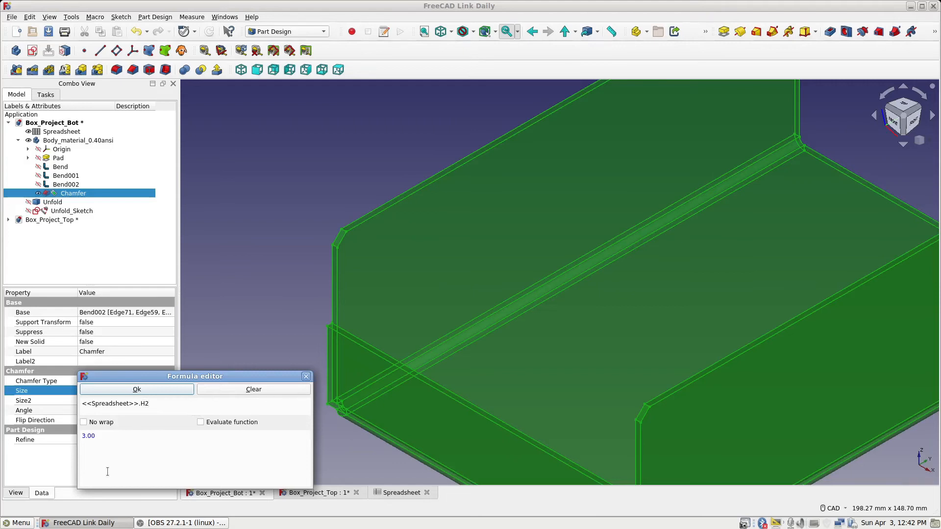
{"action": "left_click", "coordinate": [306, 376]}
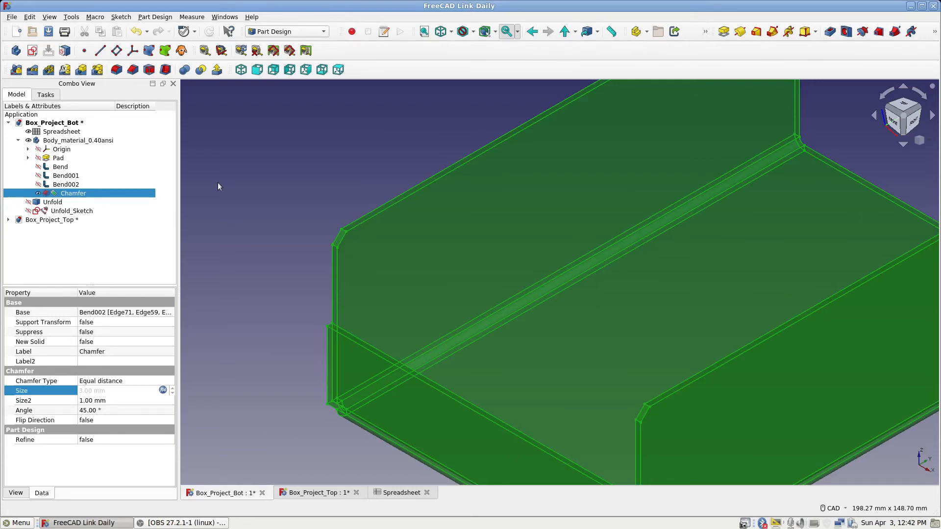
{"action": "left_click", "coordinate": [238, 70]}
{"action": "scroll", "coordinate": [267, 121], "scroll_direction": "down", "scroll_amount": 3}
{"action": "middle_click_drag", "start_coordinate": [266, 121], "coordinate": [333, 190]}
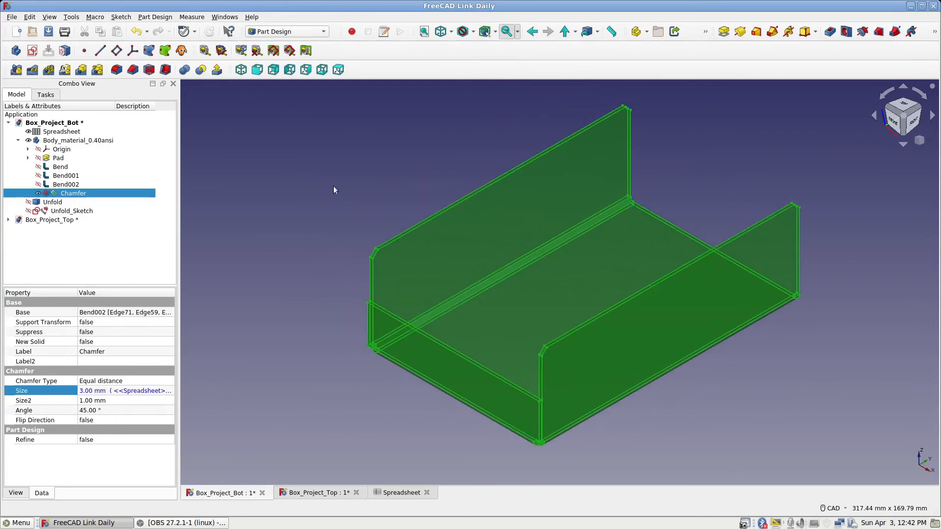
{"action": "left_click", "coordinate": [365, 178]}
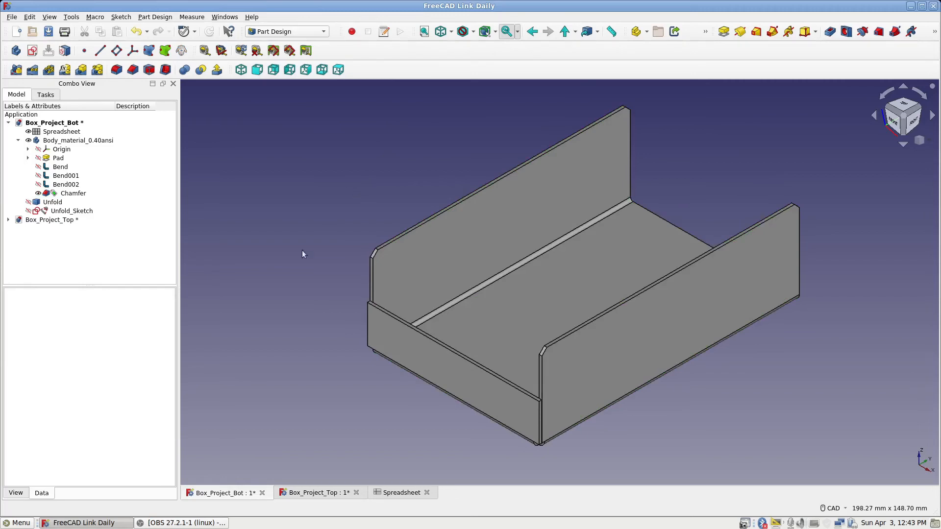
Switch to the Box_Project_Top model, view it from a lower angle and open its spreadsheet
{"action": "left_click", "coordinate": [300, 493]}
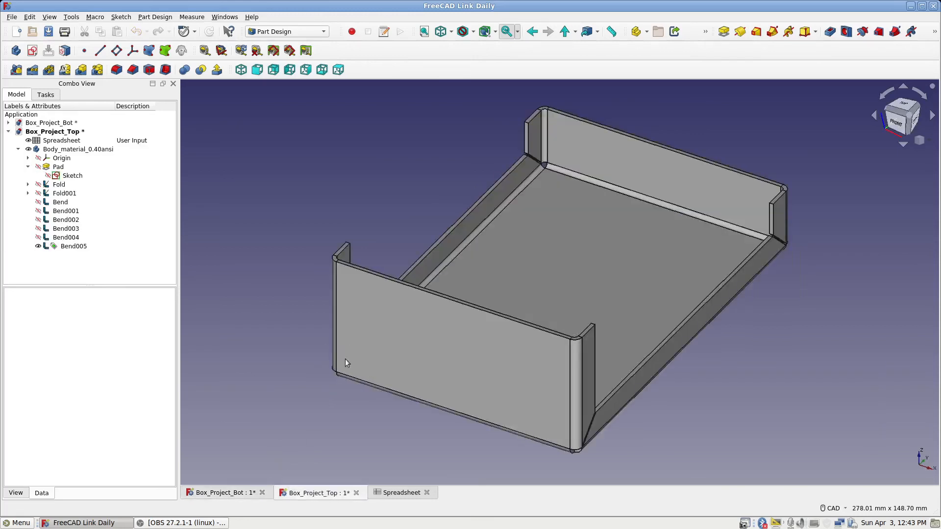
{"action": "middle_click_drag", "start_coordinate": [381, 172], "coordinate": [310, 160]}
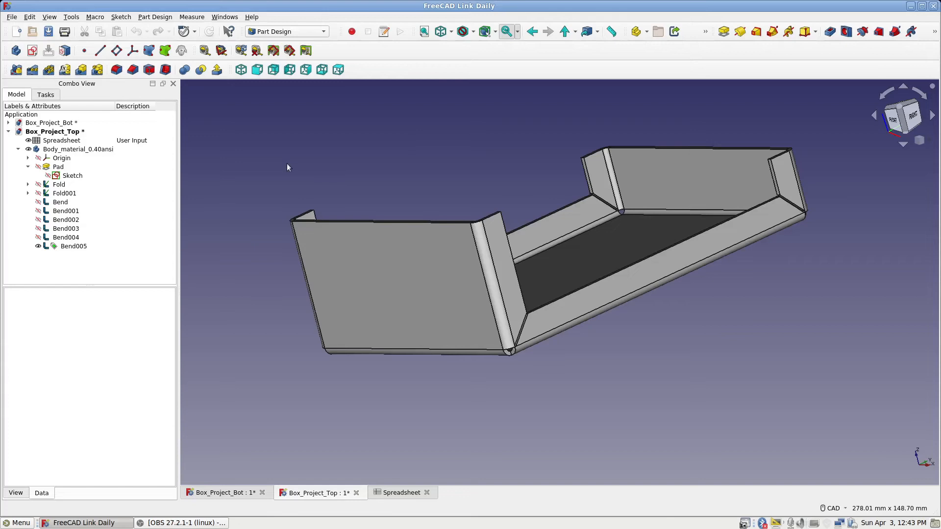
{"action": "double_click", "coordinate": [76, 142]}
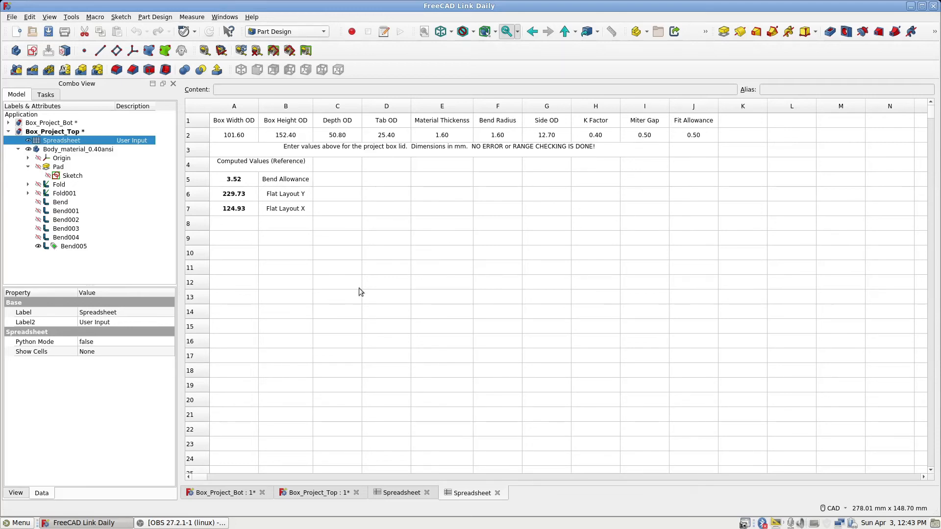
Compare the lid's flanges and tabs in the model with the dimension parameters in its spreadsheet
{"action": "left_click", "coordinate": [313, 493]}
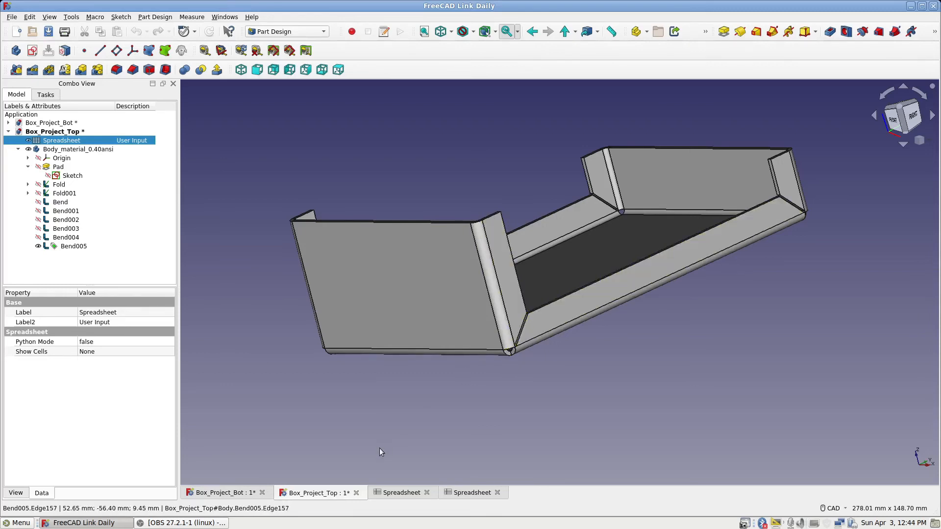
{"action": "left_click", "coordinate": [466, 493]}
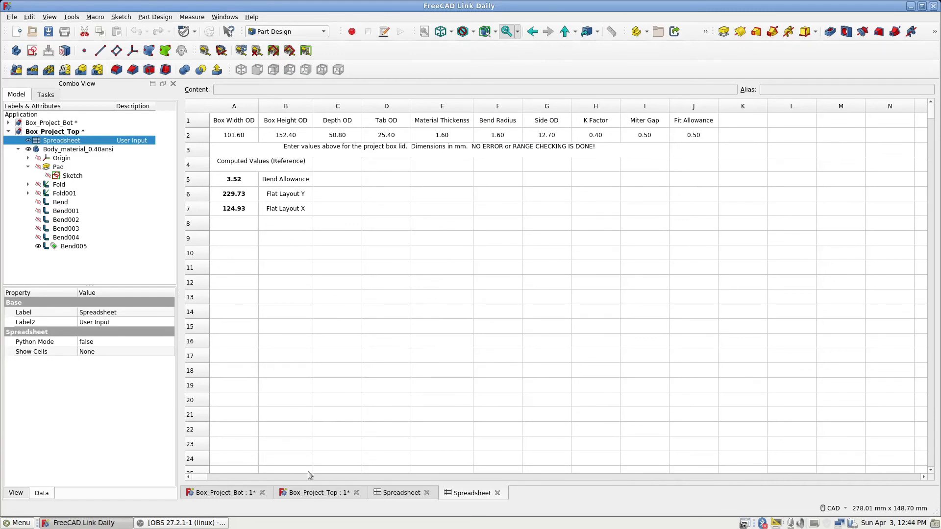
{"action": "left_click", "coordinate": [318, 494]}
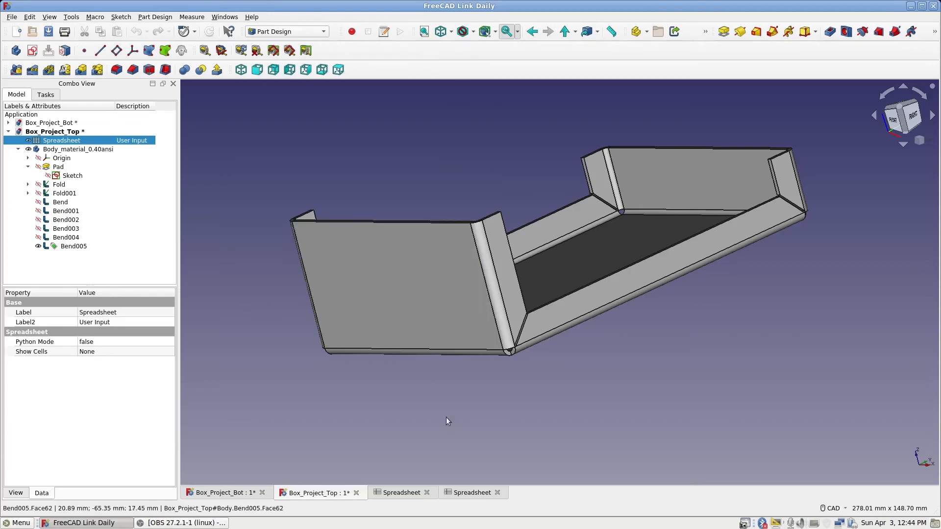
{"action": "left_click", "coordinate": [472, 493]}
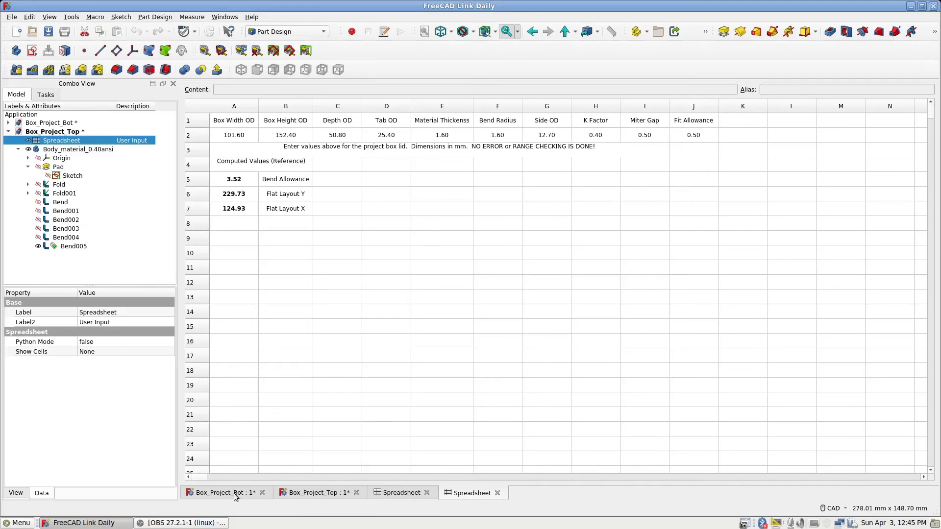
{"action": "left_click", "coordinate": [313, 492]}
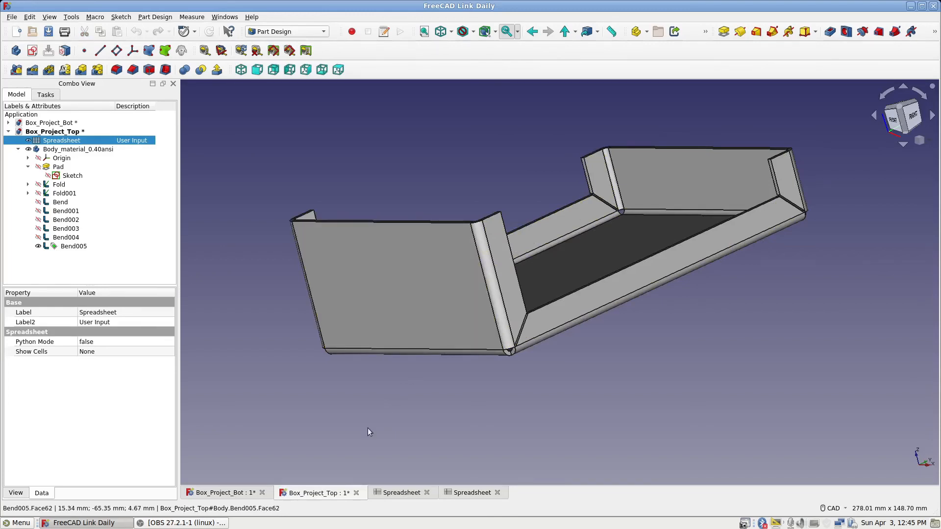
Set the Side OD in the box top's spreadsheet to 15 and check the side flanges in the lid model
{"action": "left_click", "coordinate": [463, 493]}
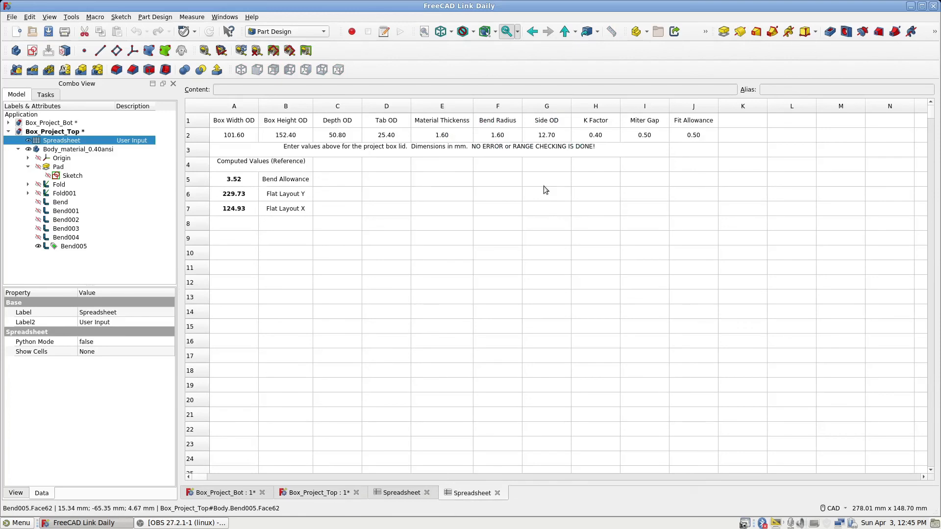
{"action": "left_click", "coordinate": [547, 136]}
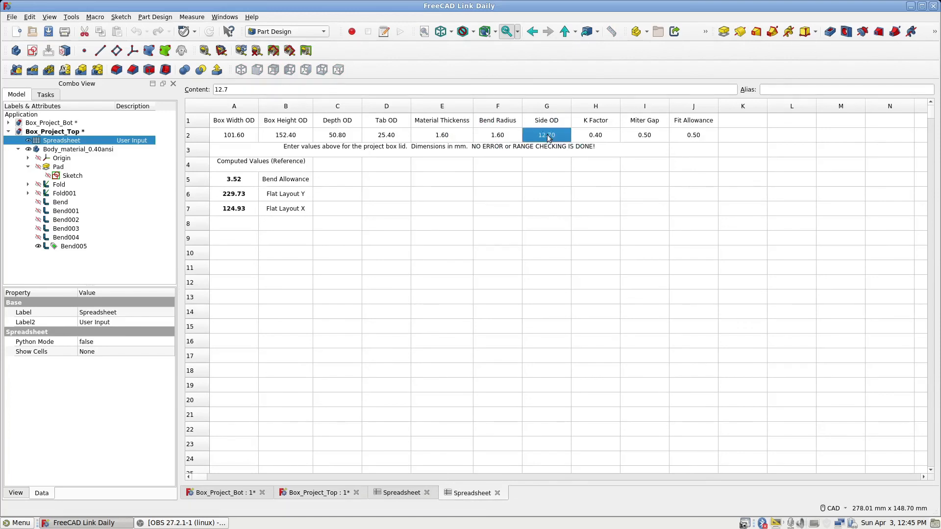
{"action": "type", "text": "15"}
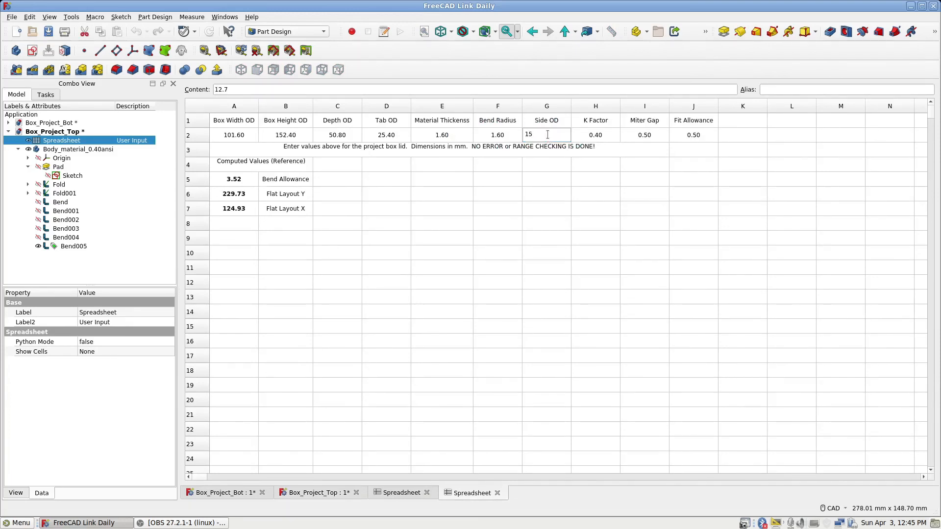
{"action": "key", "text": "Return"}
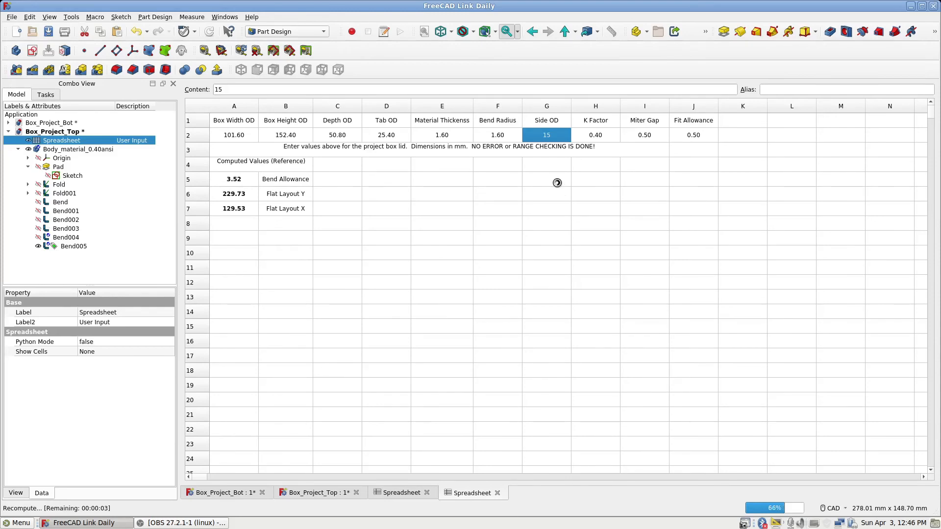
{"action": "key", "text": "Down"}
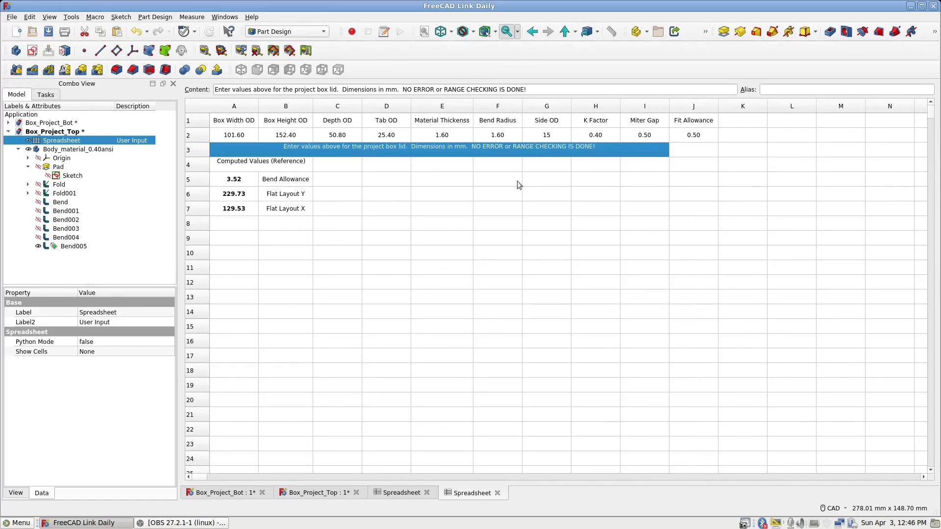
{"action": "left_click", "coordinate": [311, 494]}
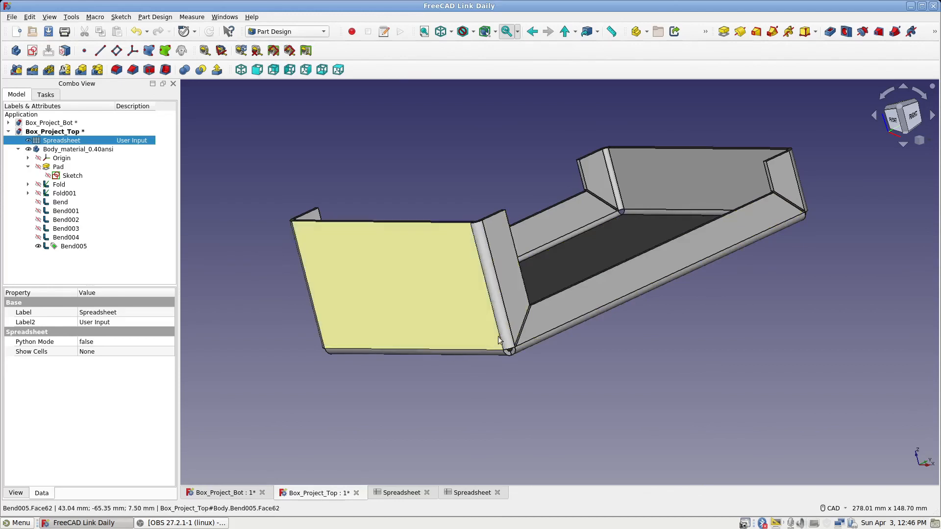
Set the Side OD back to 12.7 in the box top's spreadsheet and select an empty cell below the parameters
{"action": "left_click", "coordinate": [470, 493]}
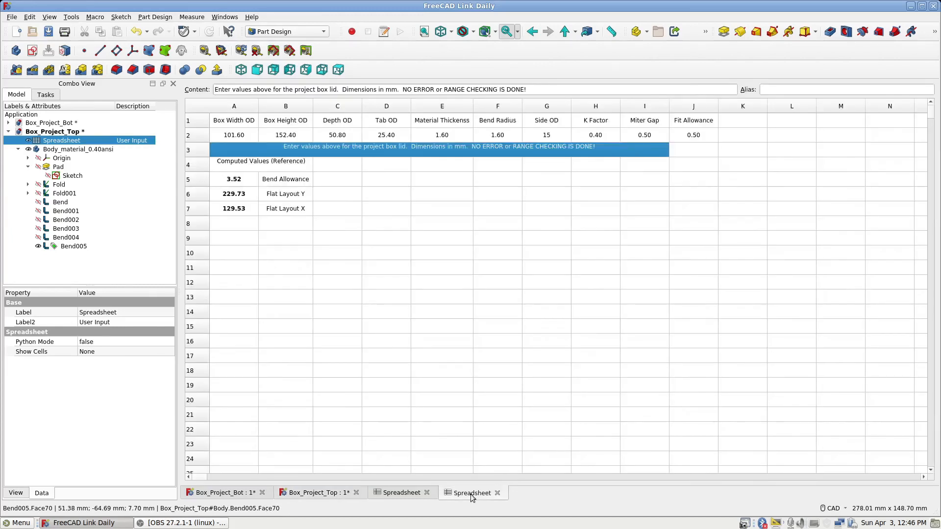
{"action": "left_click", "coordinate": [547, 136]}
{"action": "type", "text": "12"}
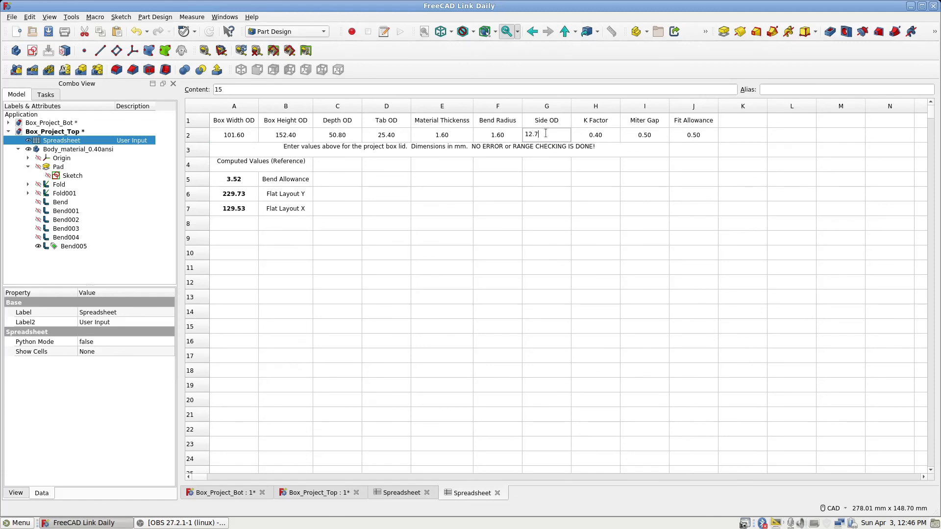
{"action": "type", "text": ".7"}
{"action": "key", "text": "Return"}
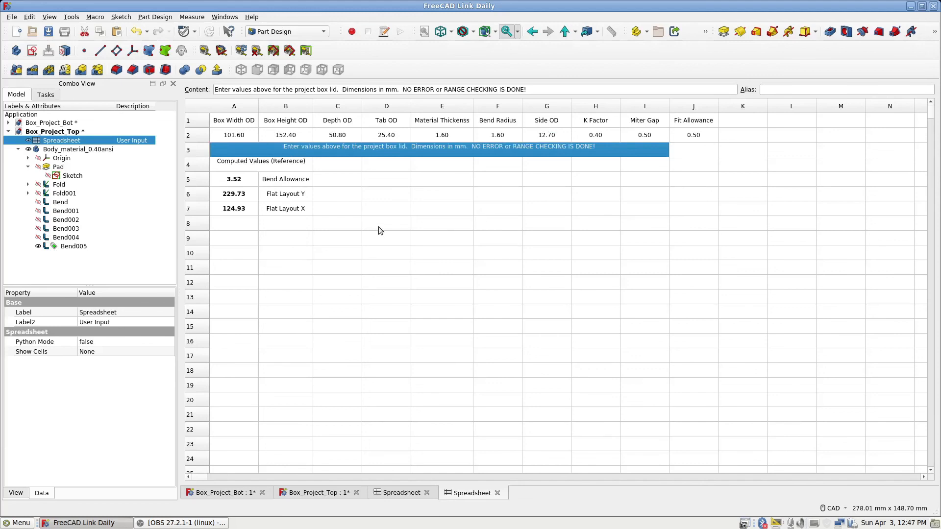
{"action": "left_click", "coordinate": [335, 226]}
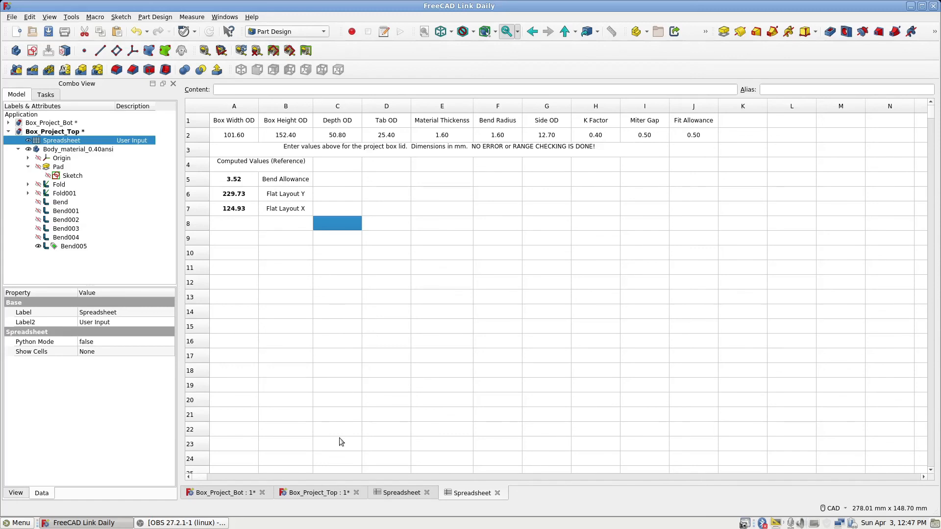
Compare the Box_Project_Bot model's side flanges with the Box_Project_Top lid model
{"action": "left_click", "coordinate": [245, 494]}
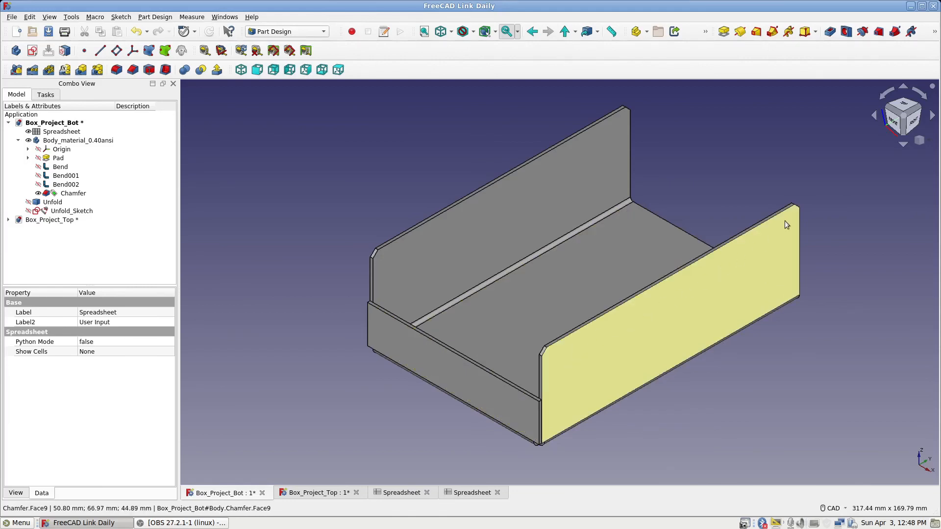
{"action": "left_click", "coordinate": [326, 494]}
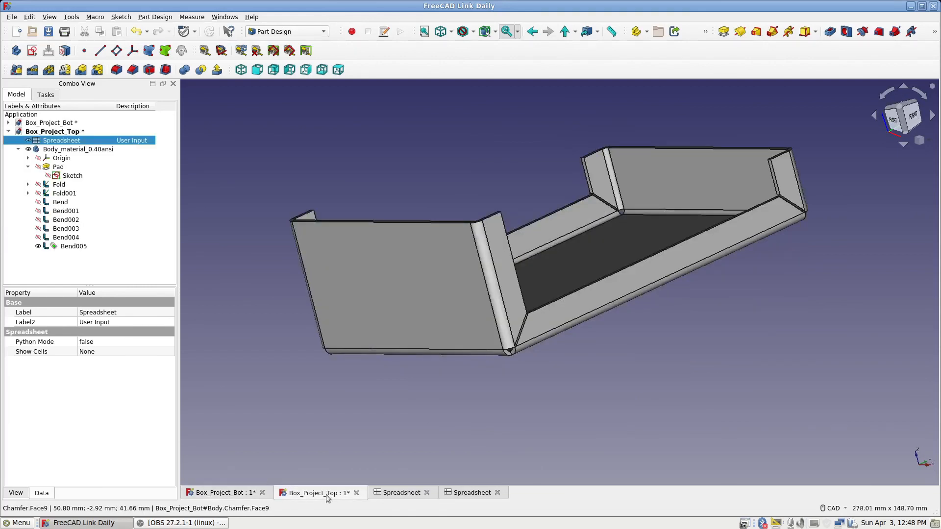